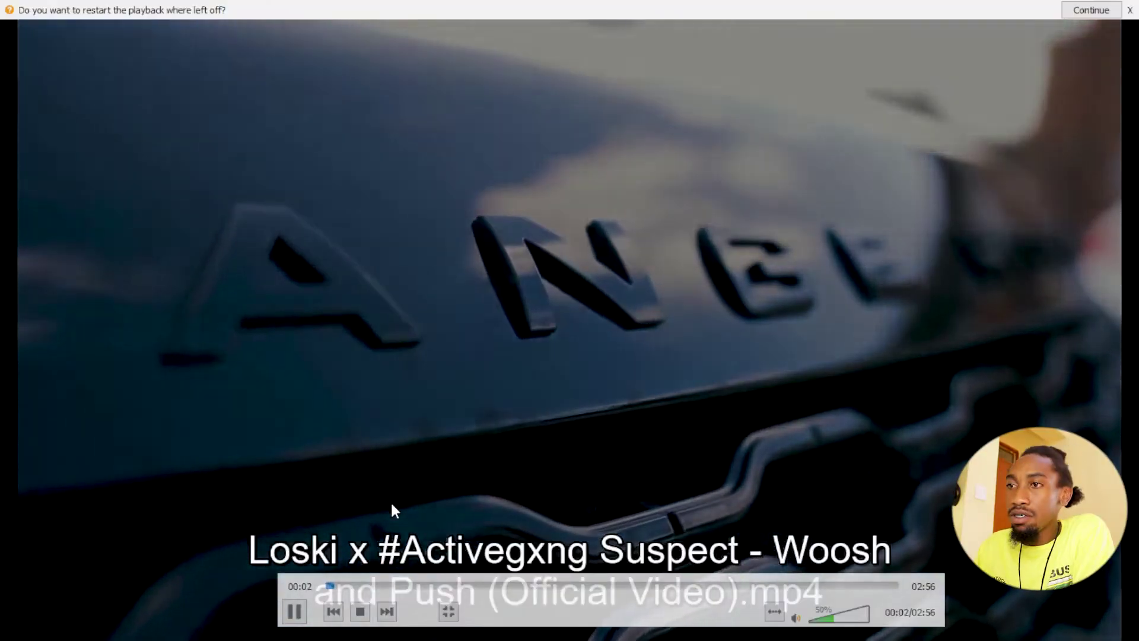
- Replay the reference music video's black car effect around 00:18 and pause on it to study the shot
{"action": "left_click", "coordinate": [391, 585]}
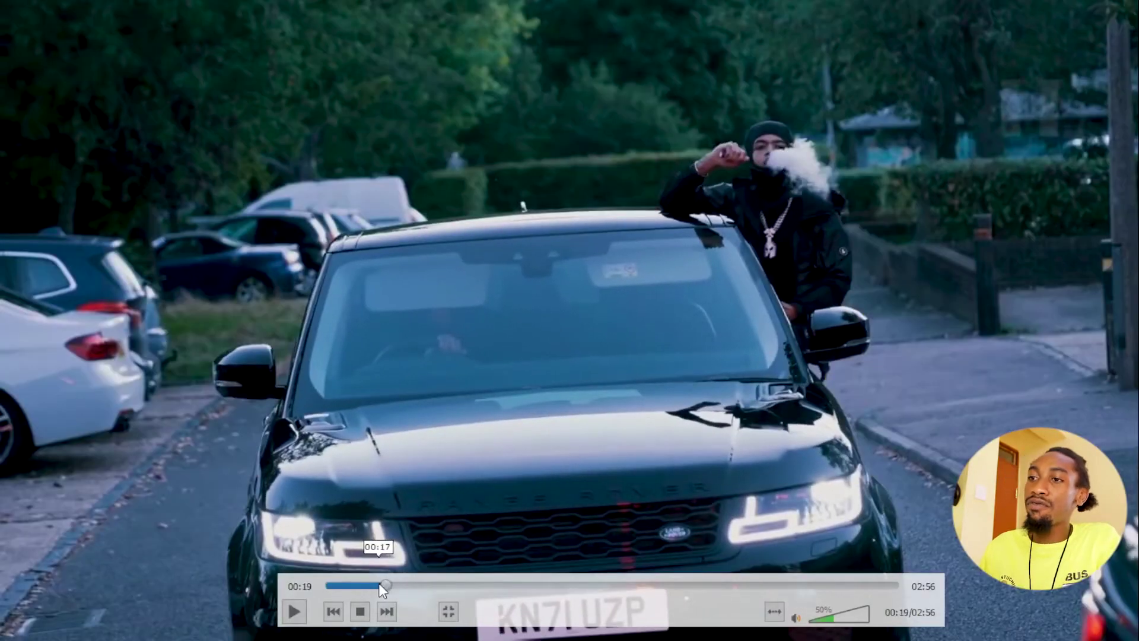
{"action": "left_click", "coordinate": [378, 585]}
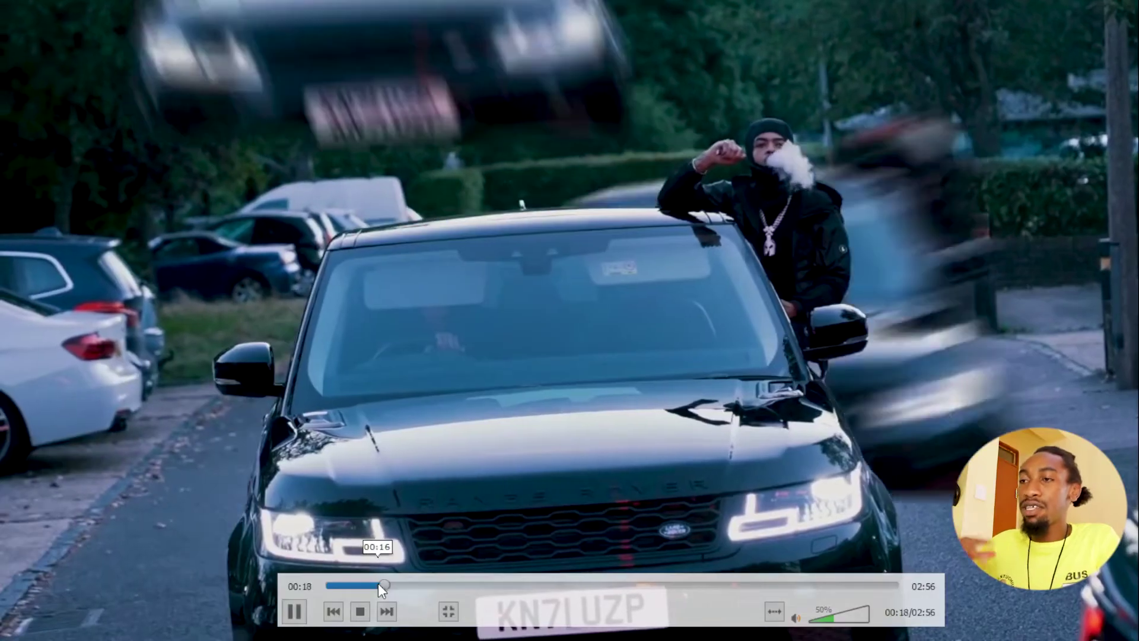
{"action": "key", "text": "space"}
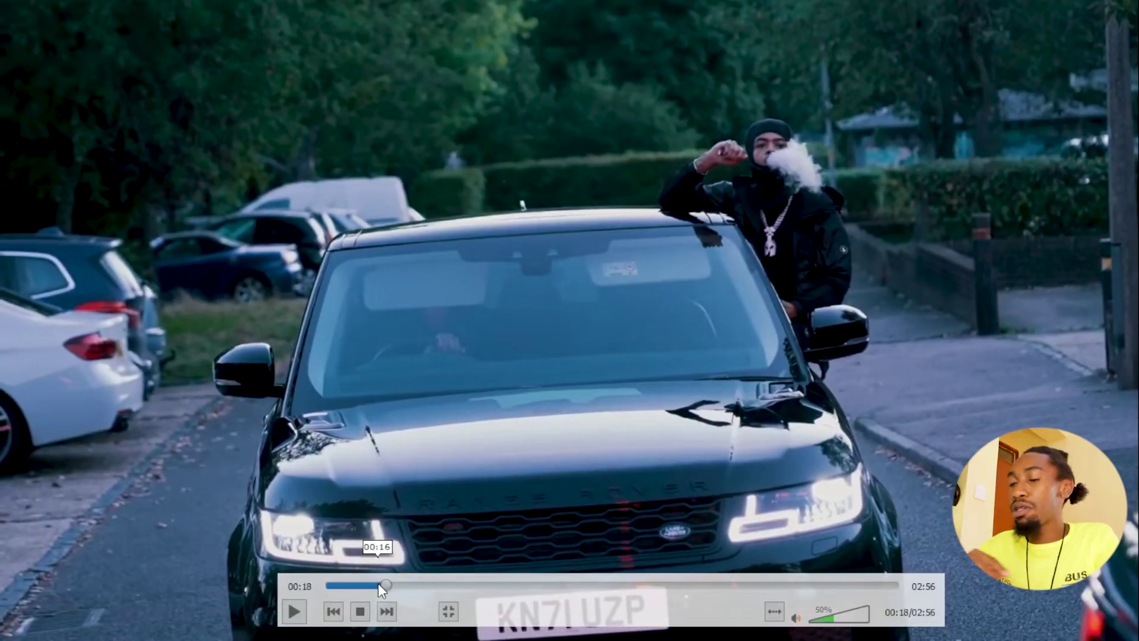
{"action": "key", "text": "space"}
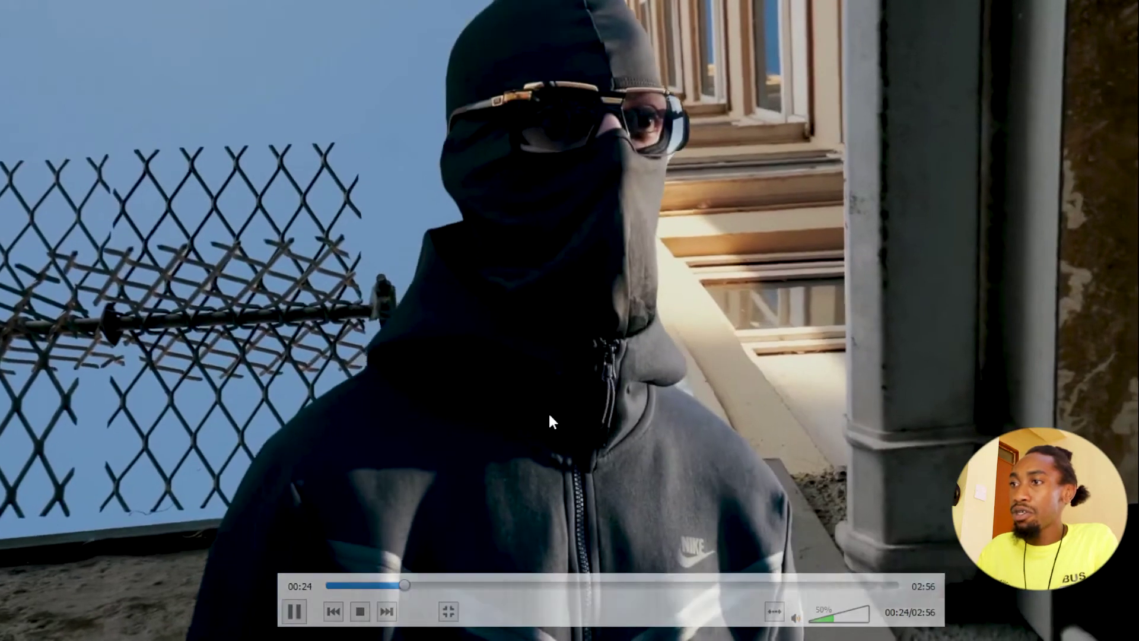
- Leave the full-screen video player and switch to After Effects
{"action": "right_click", "coordinate": [549, 412]}
{"action": "left_click", "coordinate": [604, 411]}
{"action": "left_click", "coordinate": [634, 623]}
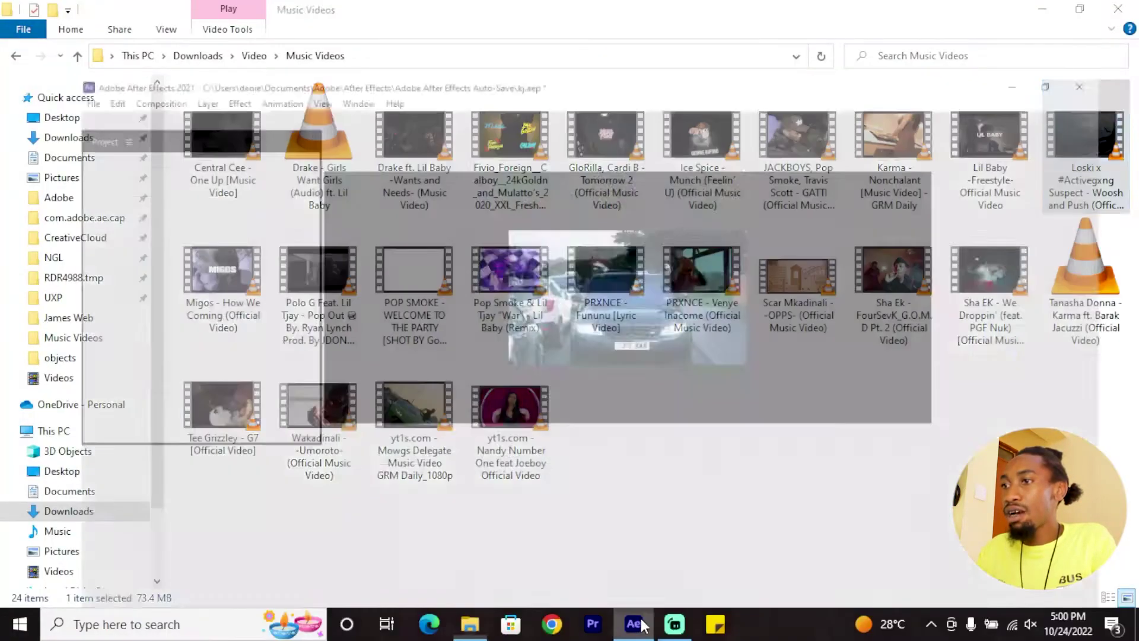
{"action": "left_click_drag", "start_coordinate": [640, 473], "coordinate": [415, 466]}
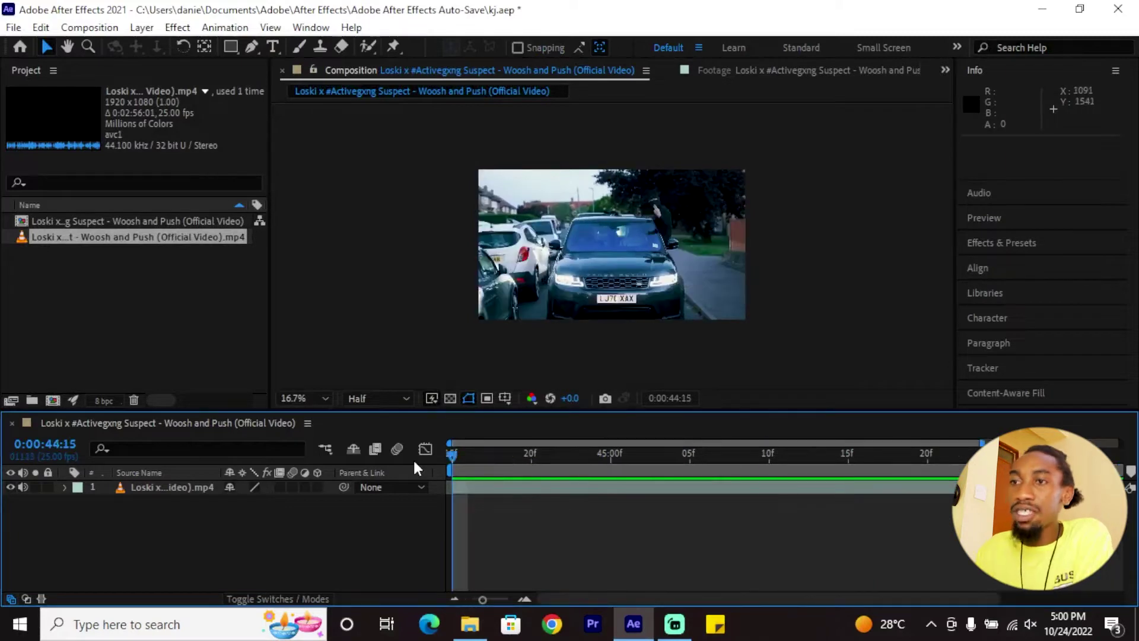
- Open the Loski video layer in the Layer viewer and paint a Roto Brush foreground stroke over the black car
{"action": "left_click", "coordinate": [174, 493]}
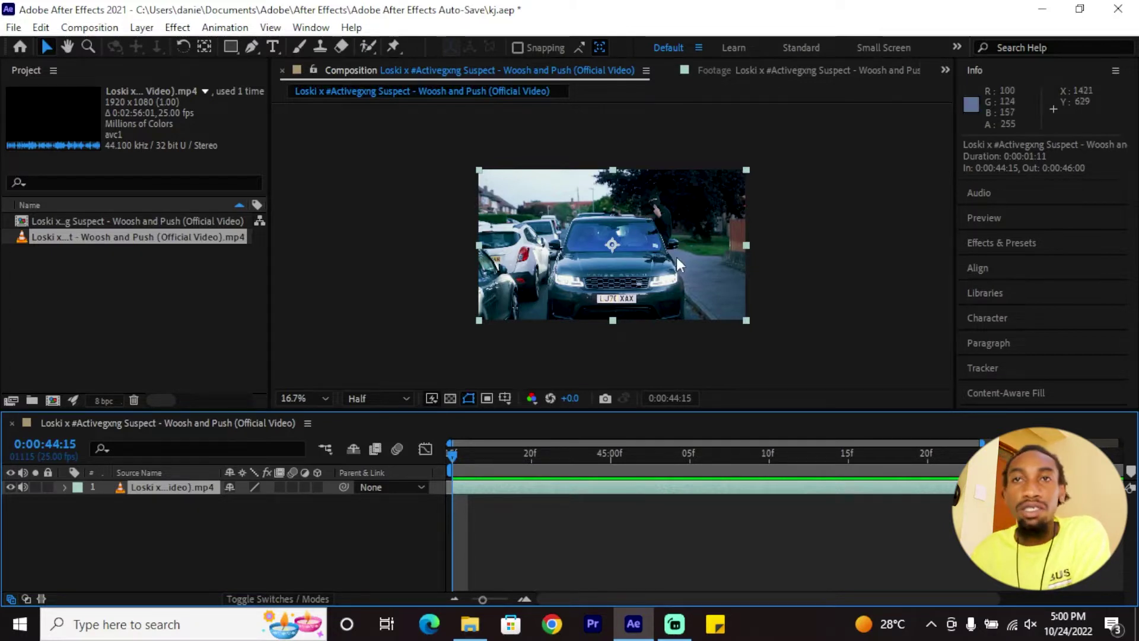
{"action": "scroll", "coordinate": [650, 253], "scroll_direction": "up", "scroll_amount": 1}
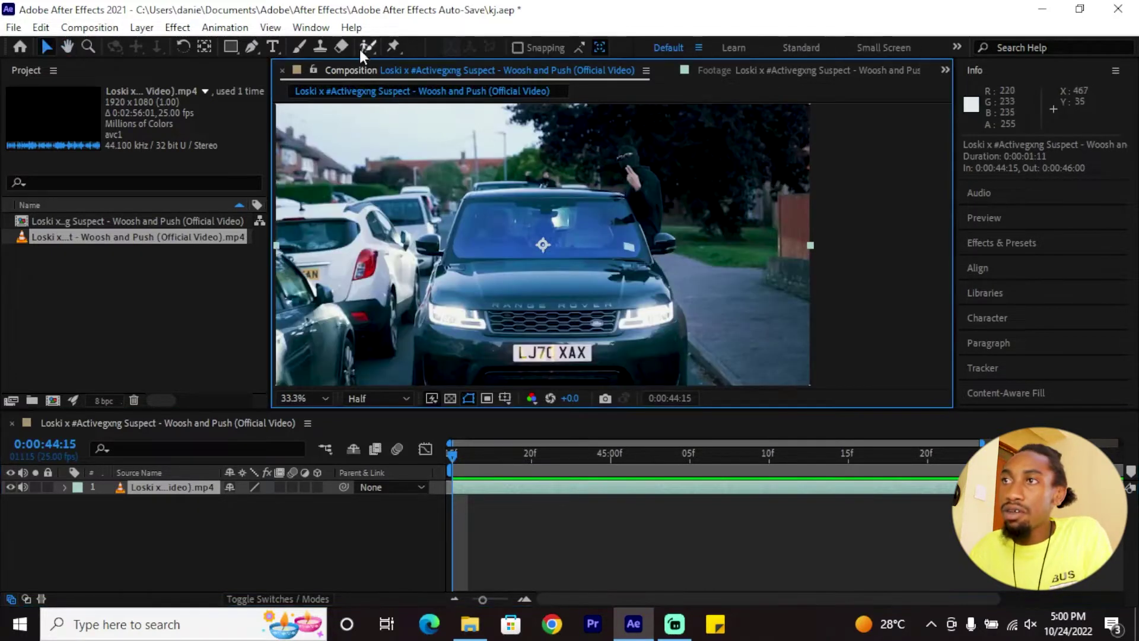
{"action": "left_click", "coordinate": [367, 47]}
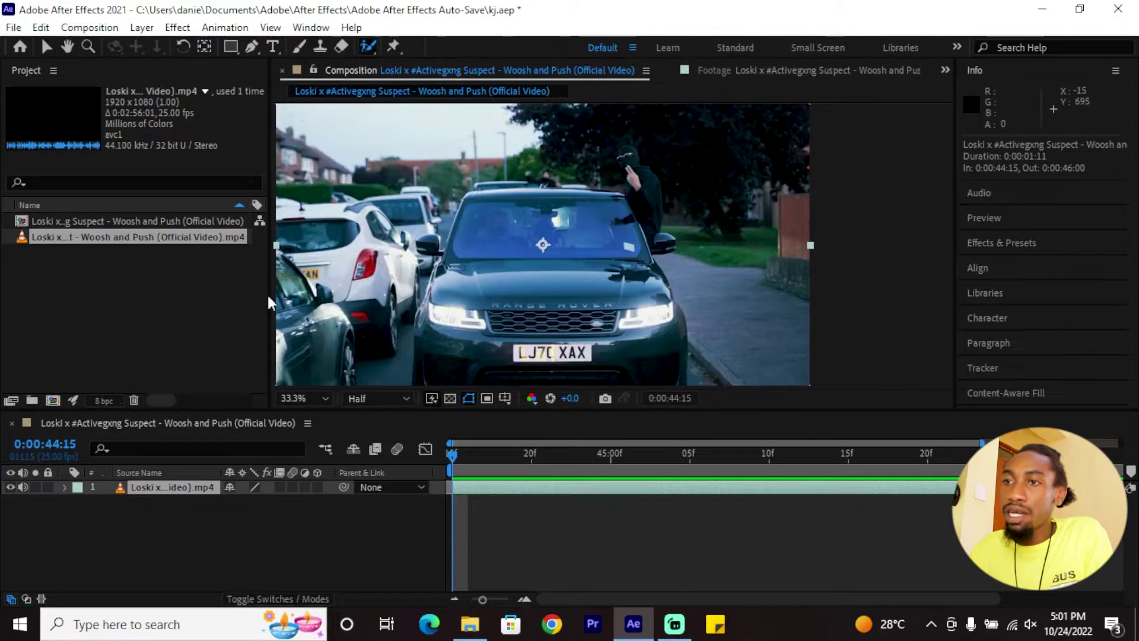
{"action": "double_click", "coordinate": [173, 487]}
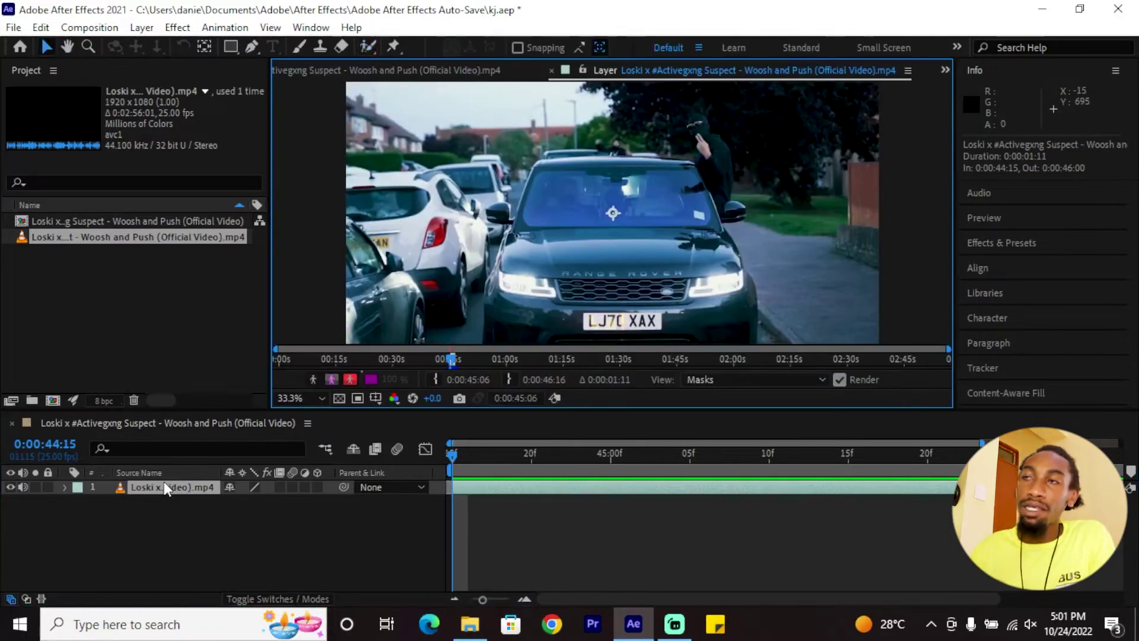
{"action": "left_click_drag", "start_coordinate": [534, 228], "coordinate": [503, 314]}
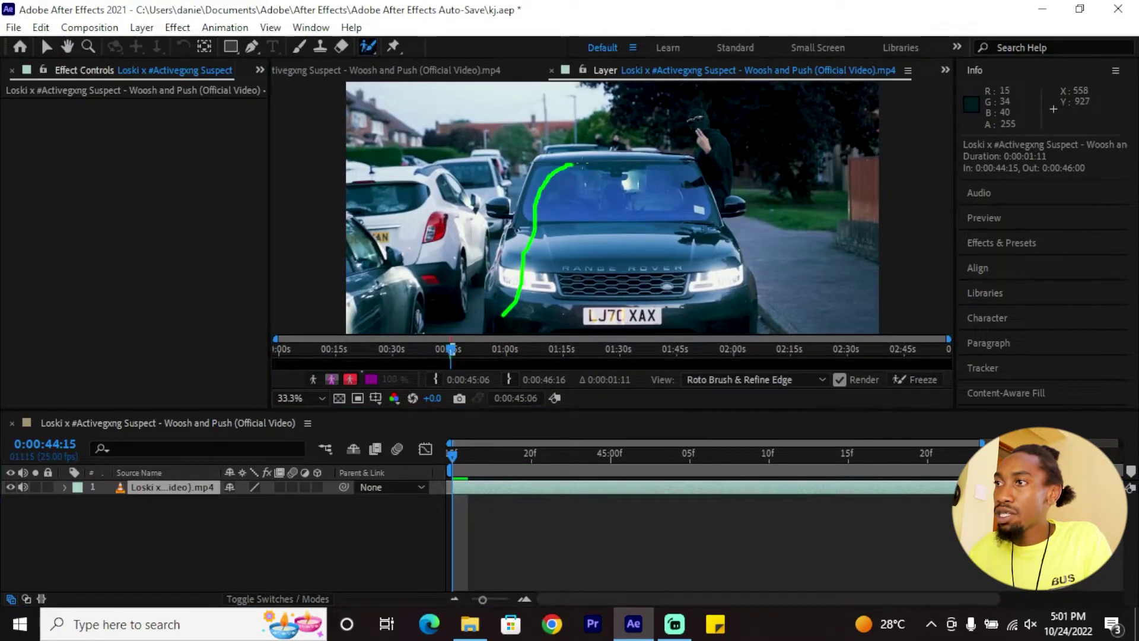
{"action": "left_click_drag", "start_coordinate": [725, 308], "coordinate": [725, 309]}
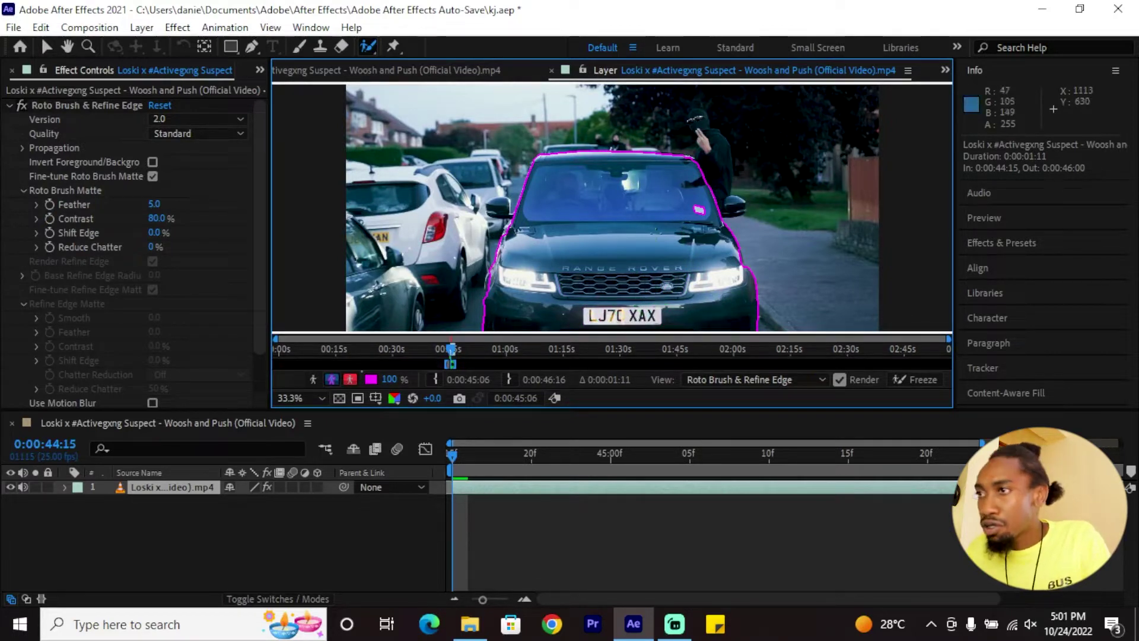
- Extend the Roto Brush selection to the side mirrors and the man beside the car, check it at 0:00:45:07, and freeze it
{"action": "scroll", "coordinate": [526, 242], "scroll_direction": "up", "scroll_amount": 3}
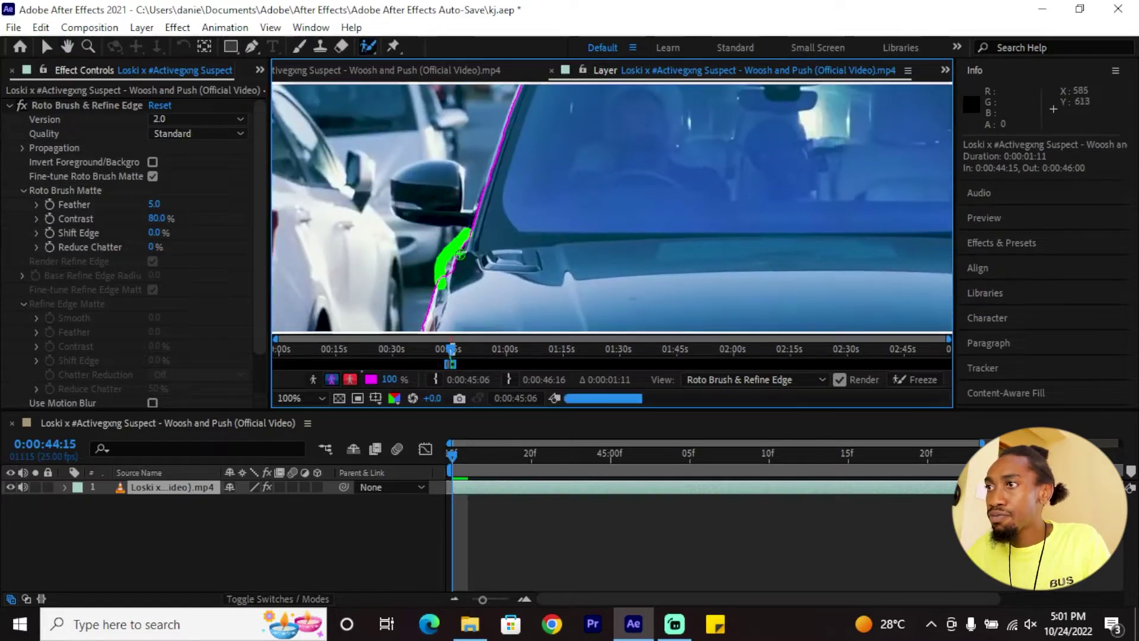
{"action": "scroll", "coordinate": [520, 224], "scroll_direction": "down", "scroll_amount": 2}
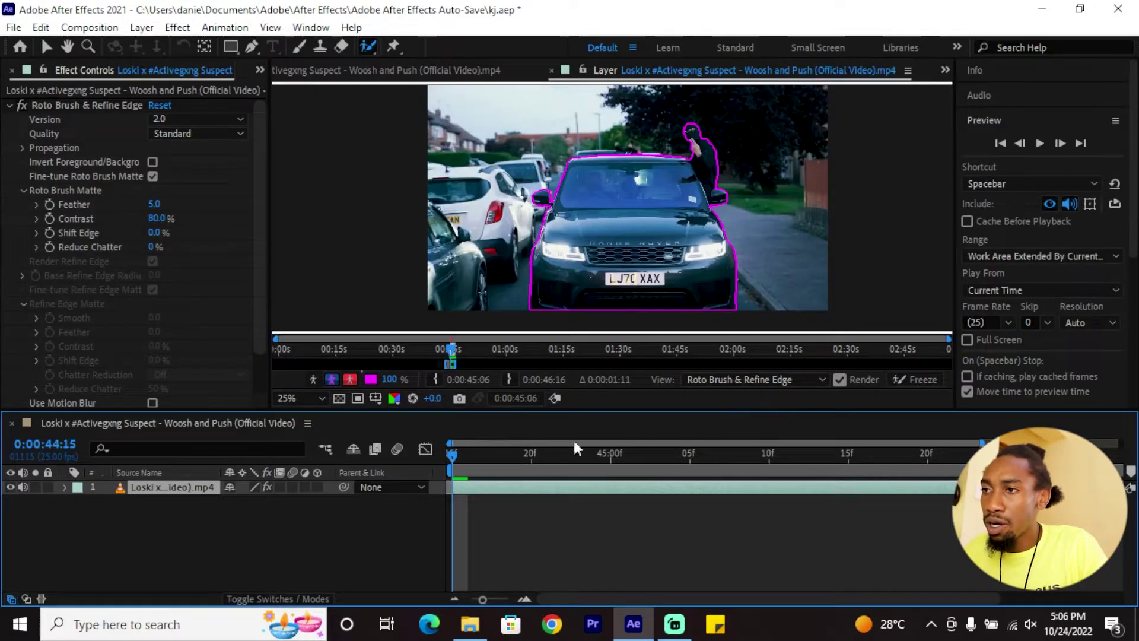
{"action": "left_click_drag", "start_coordinate": [435, 442], "coordinate": [728, 467]}
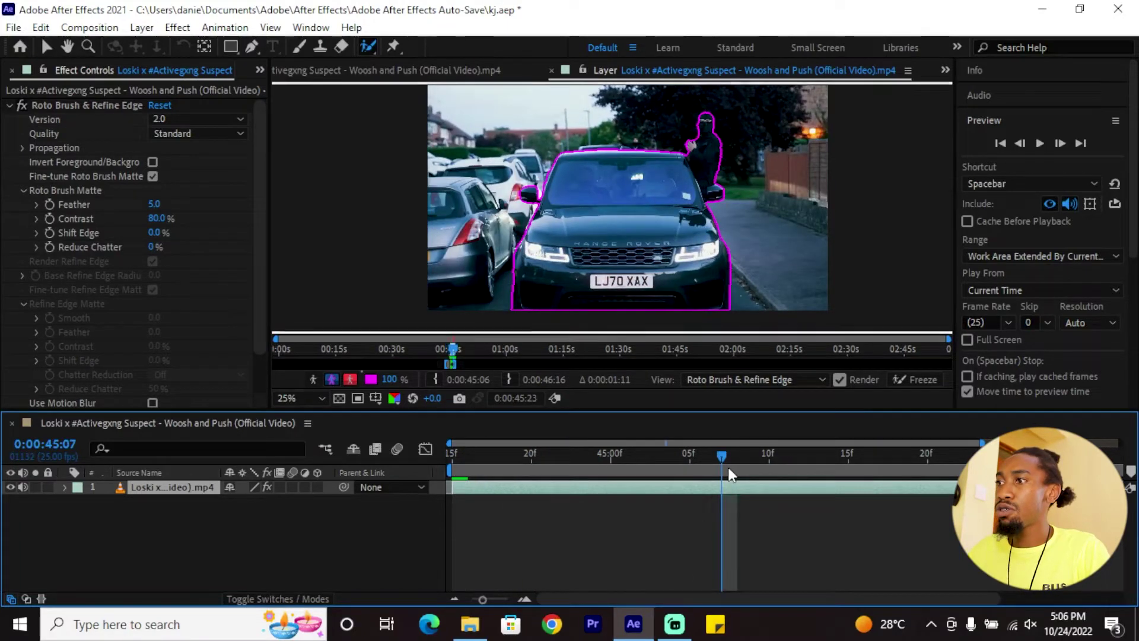
{"action": "left_click", "coordinate": [900, 383]}
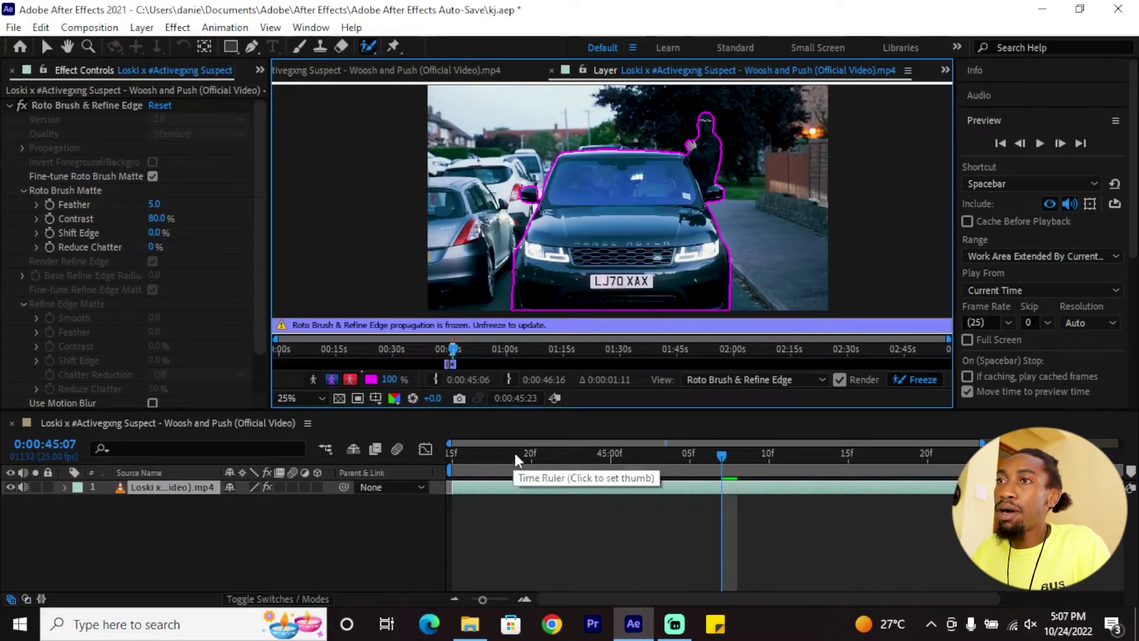
- Return to the composition view and preview the cut-out car and man around 0:00:44:19
{"action": "left_click", "coordinate": [946, 70]}
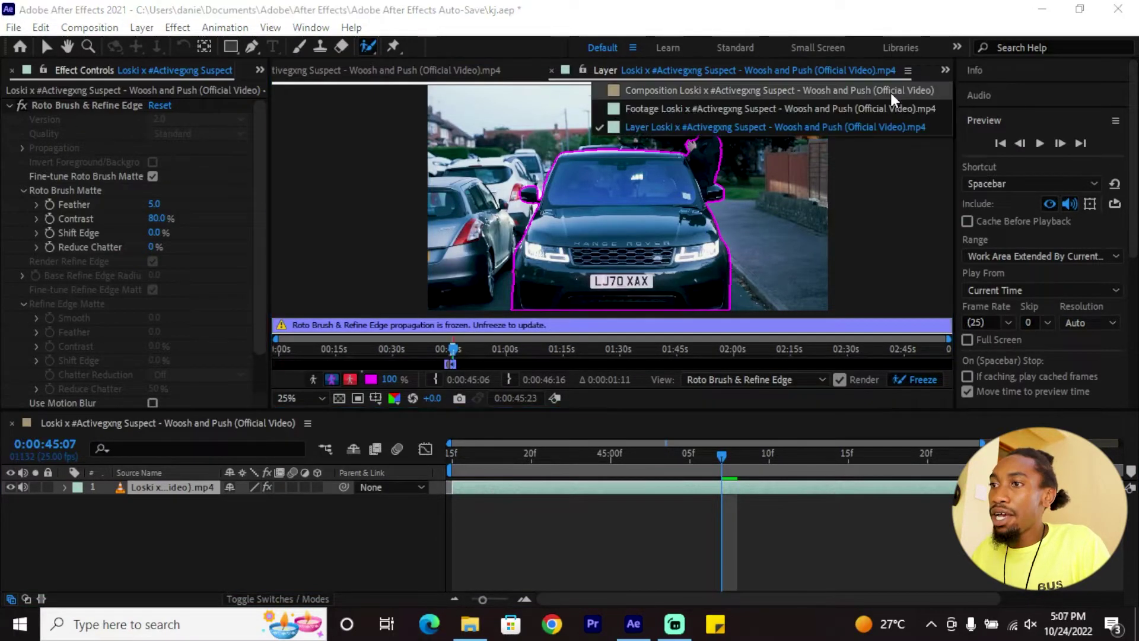
{"action": "left_click", "coordinate": [866, 127]}
{"action": "left_click", "coordinate": [515, 454]}
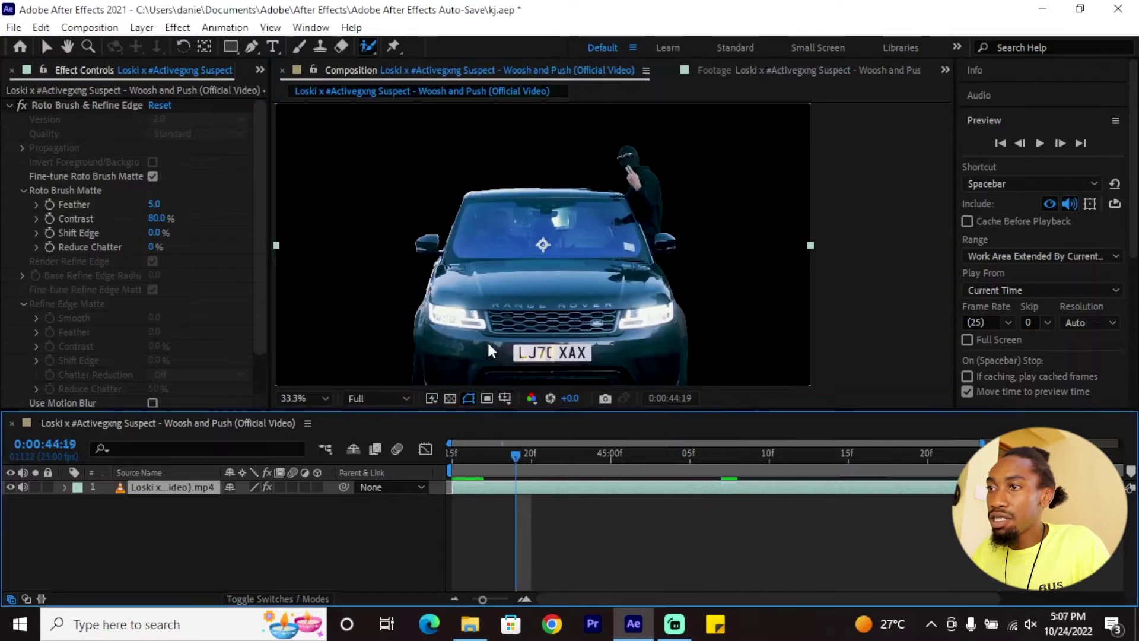
{"action": "key", "text": "comma"}
{"action": "key", "text": "space"}
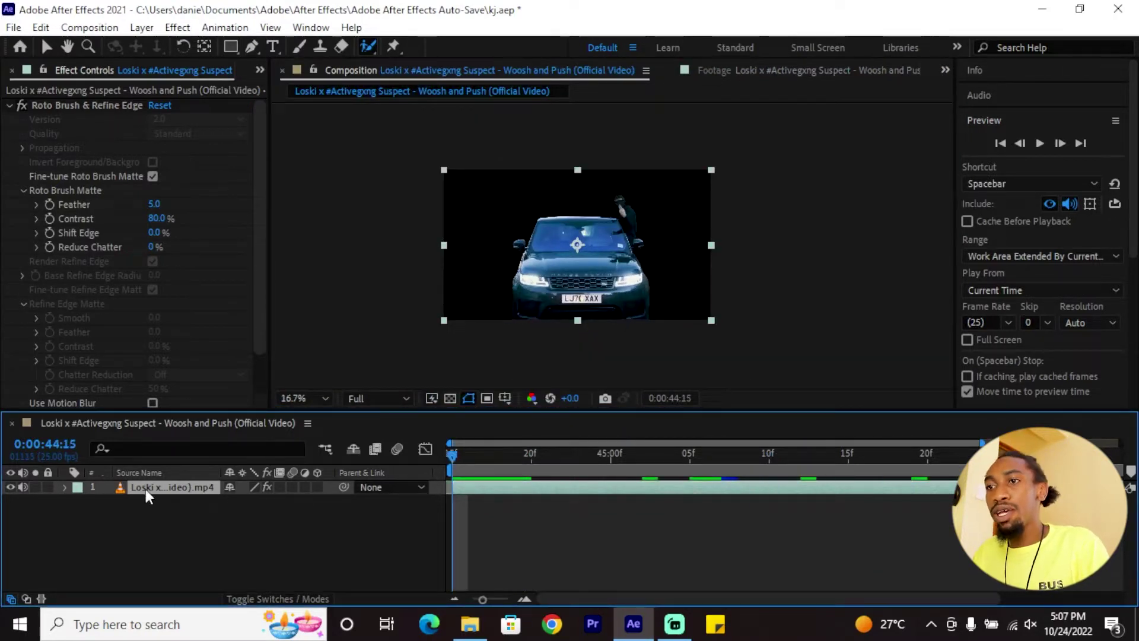
- Duplicate the cut-out video layer and delete Roto Brush & Refine Edge from the lower copy
{"action": "key", "text": "ctrl+d"}
{"action": "left_click", "coordinate": [166, 501]}
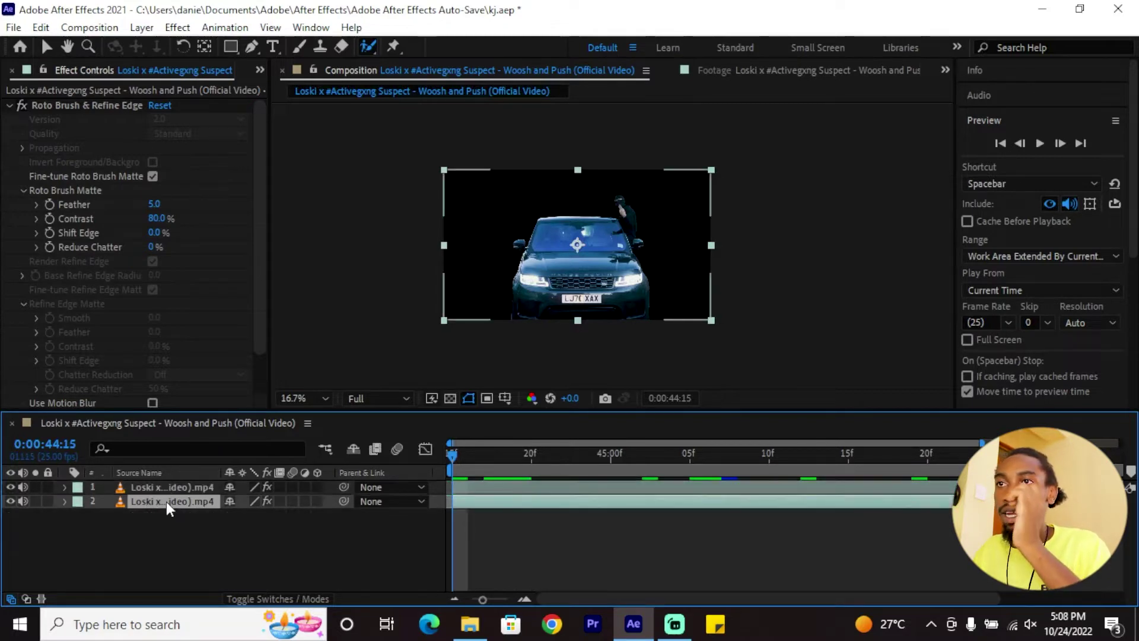
{"action": "left_click", "coordinate": [70, 105]}
{"action": "key", "text": "Delete"}
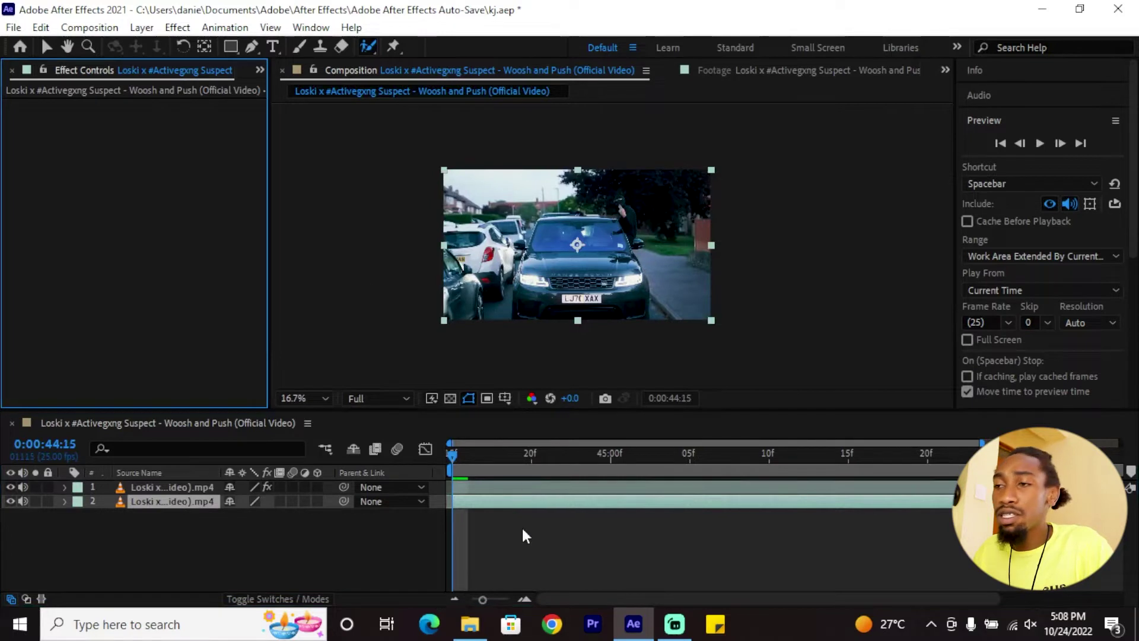
- Set the label colour of the top cut-out layer to Yellow
{"action": "scroll", "coordinate": [489, 475], "scroll_direction": "down", "scroll_amount": 1}
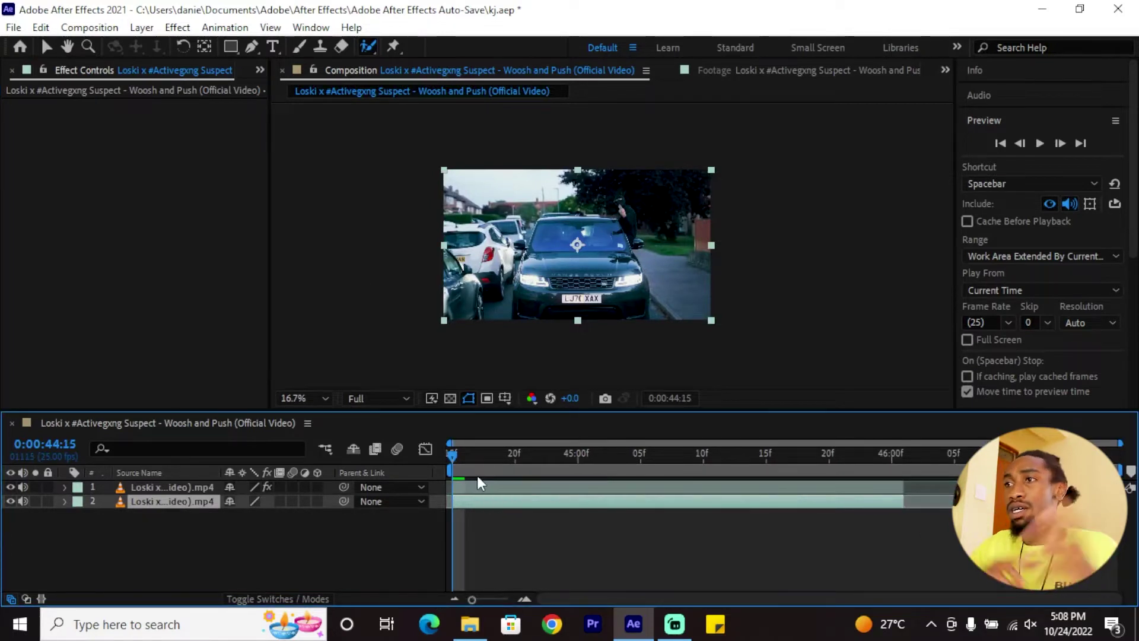
{"action": "left_click", "coordinate": [475, 467]}
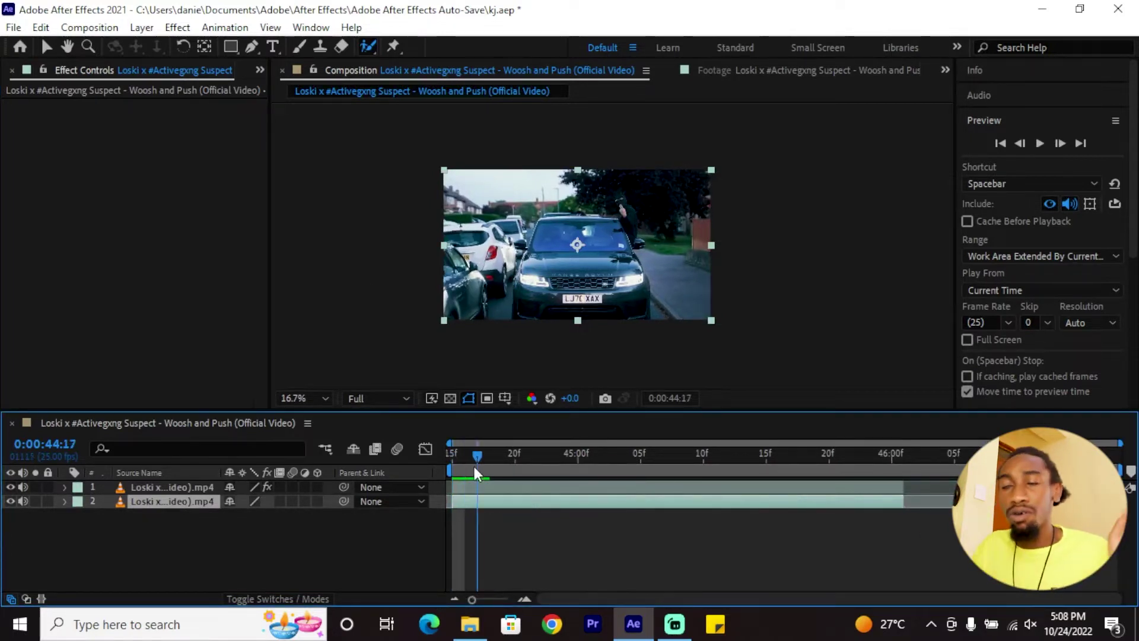
{"action": "left_click", "coordinate": [476, 488]}
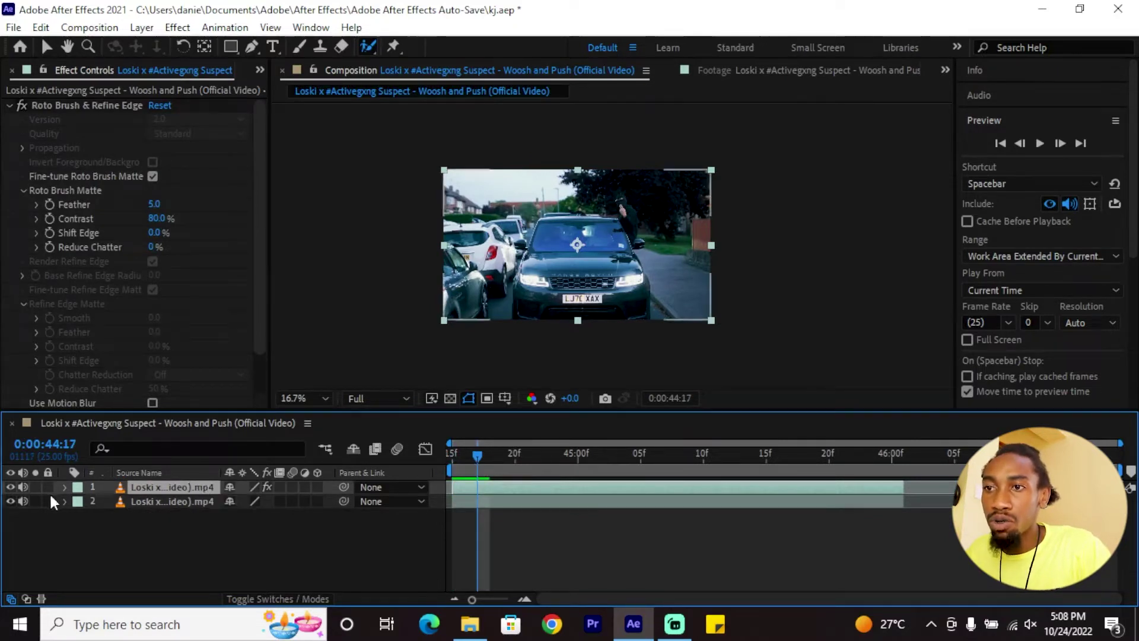
{"action": "left_click", "coordinate": [77, 490]}
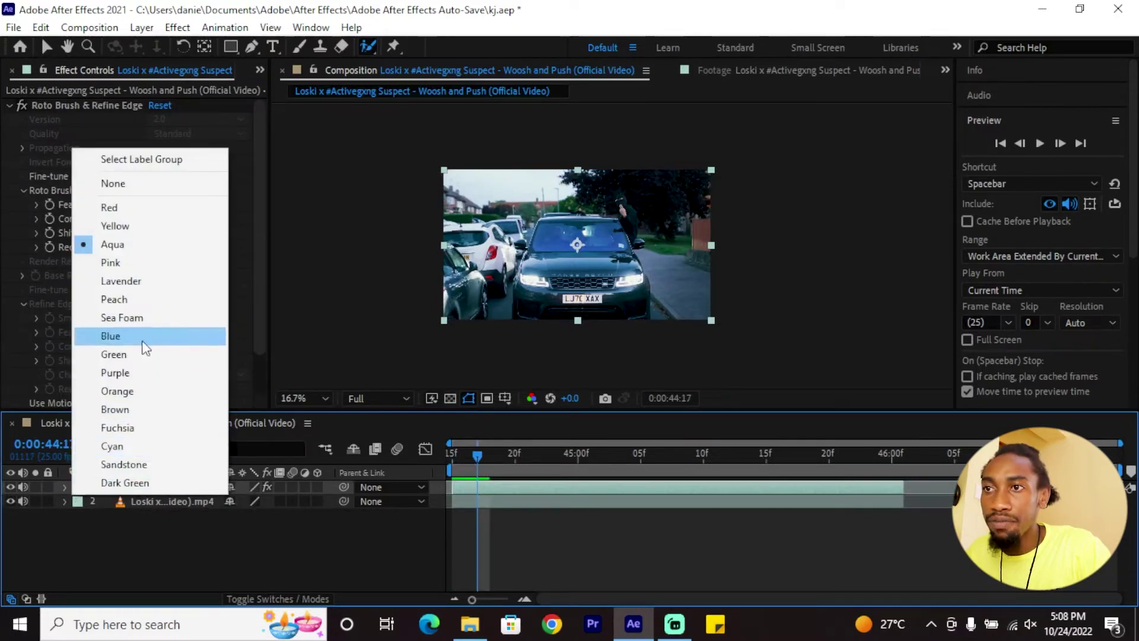
{"action": "left_click", "coordinate": [121, 225]}
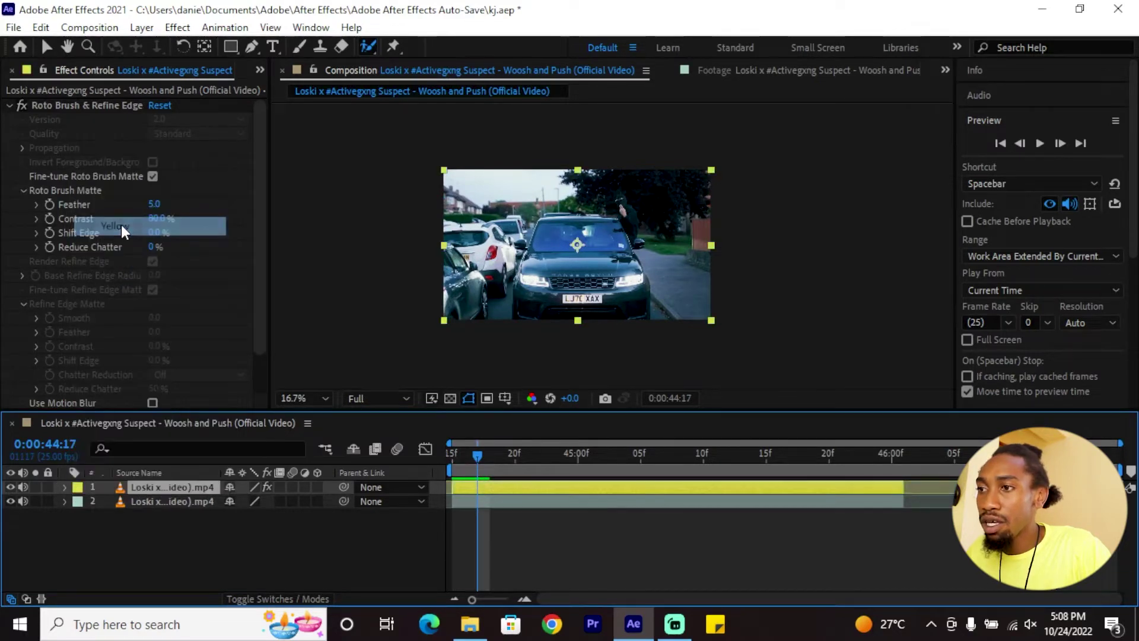
- Duplicate the yellow cut-out layer four times
{"action": "left_click", "coordinate": [460, 461]}
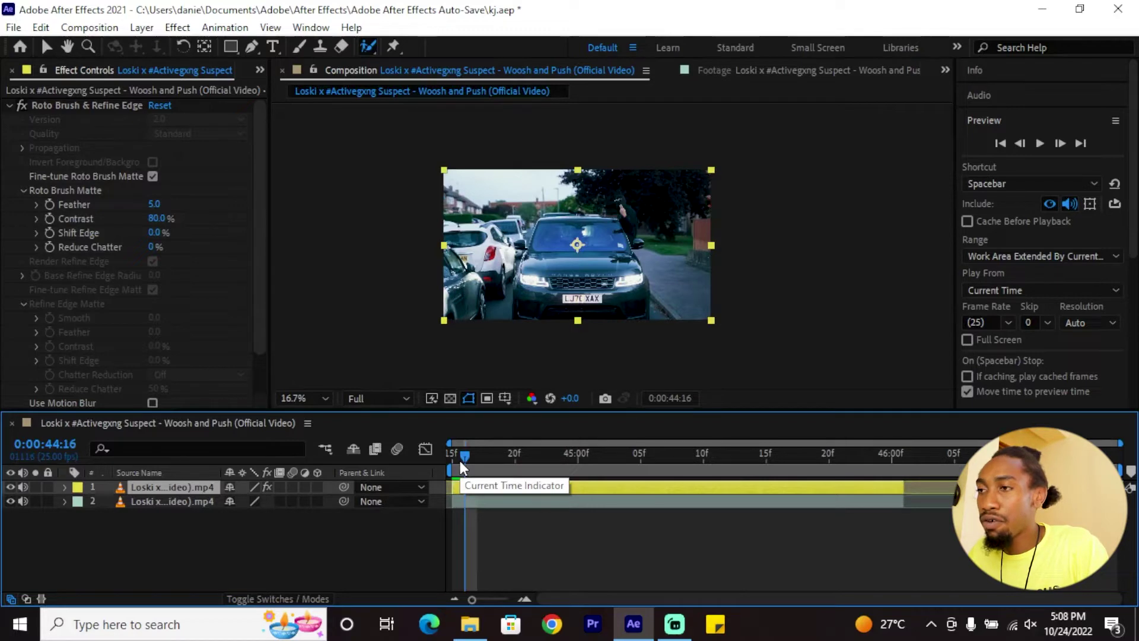
{"action": "key", "text": "ctrl+d"}
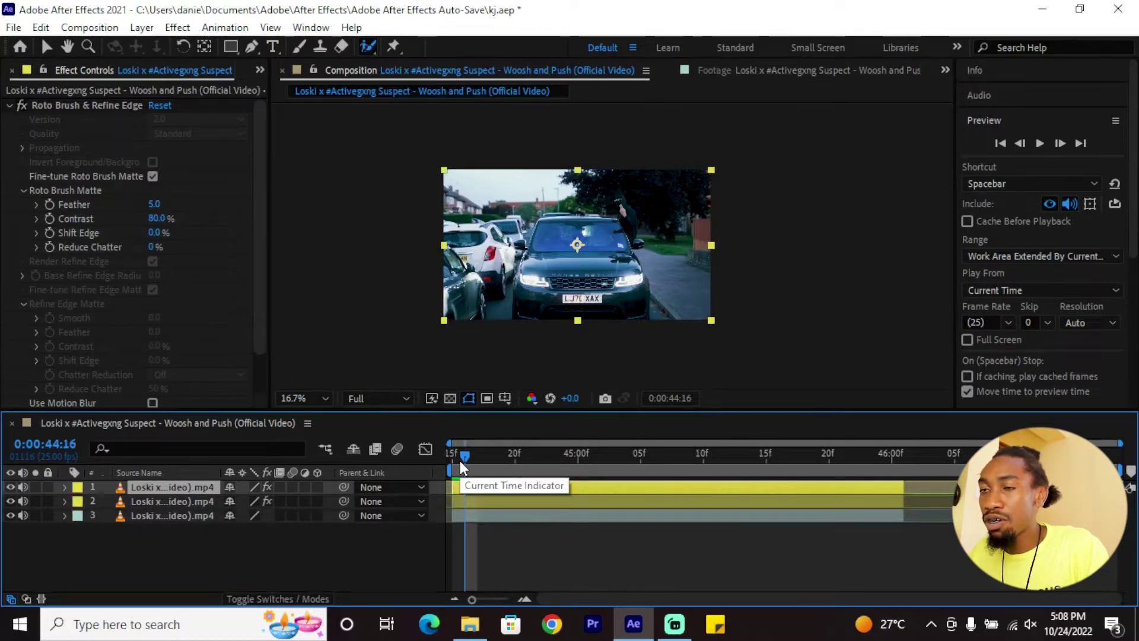
{"action": "key", "text": "ctrl+d"}
{"action": "key", "text": "ctrl+d"}
{"action": "key", "text": "ctrl+d"}
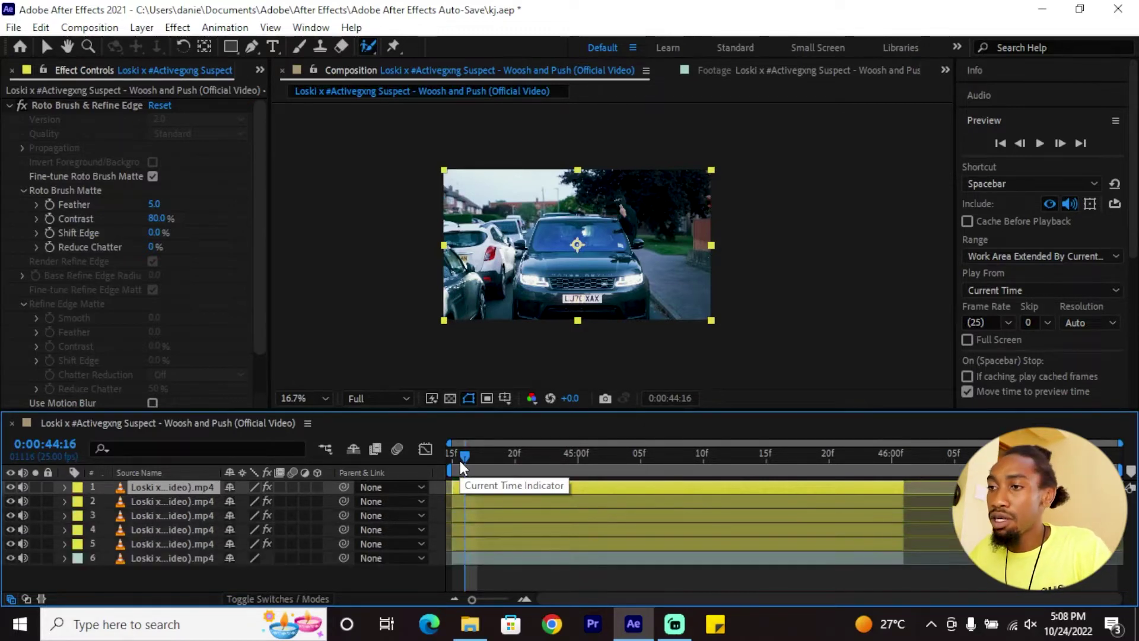
- Select yellow layers 2 to 5 and reveal their Position and Rotation properties
{"action": "left_click", "coordinate": [150, 498]}
{"action": "left_click", "coordinate": [155, 542], "text": "shift"}
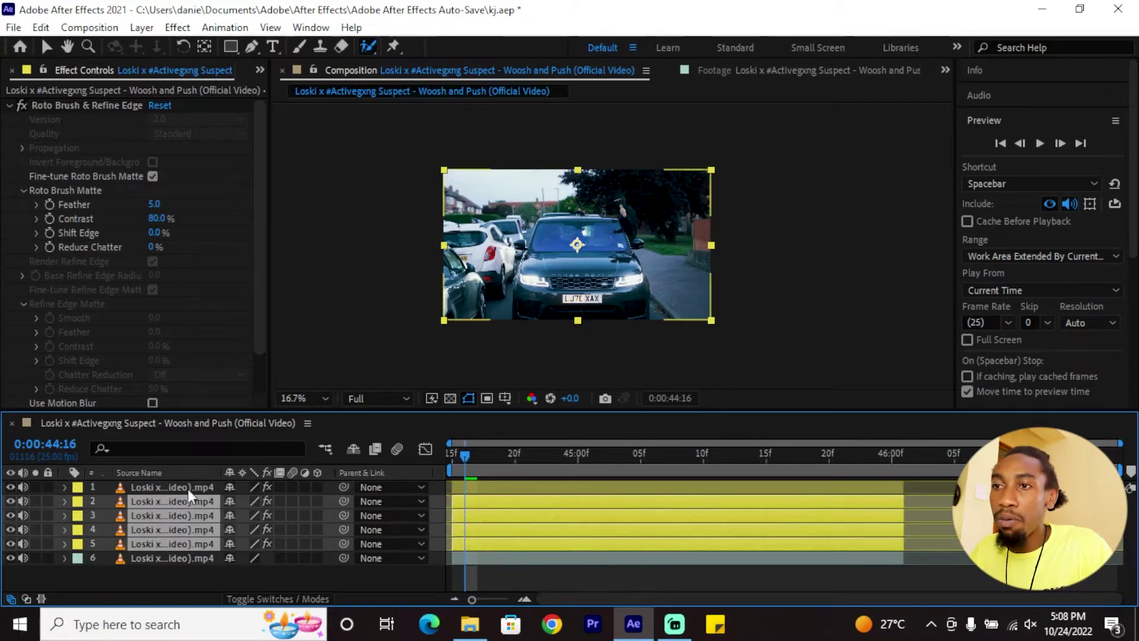
{"action": "key", "text": "p"}
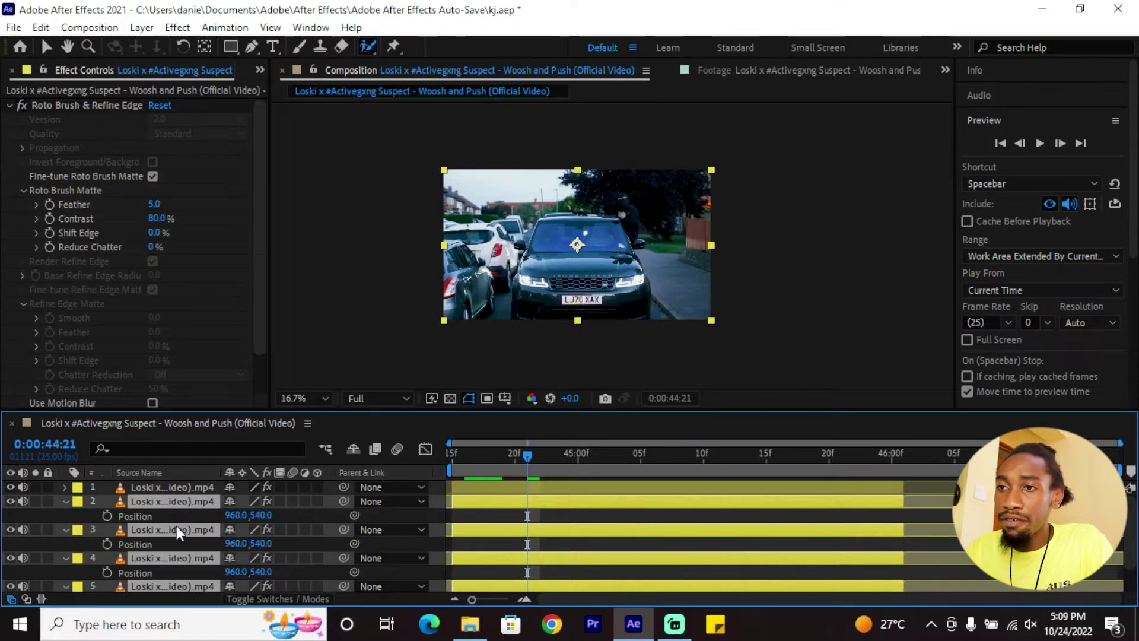
{"action": "key", "text": "shift+r"}
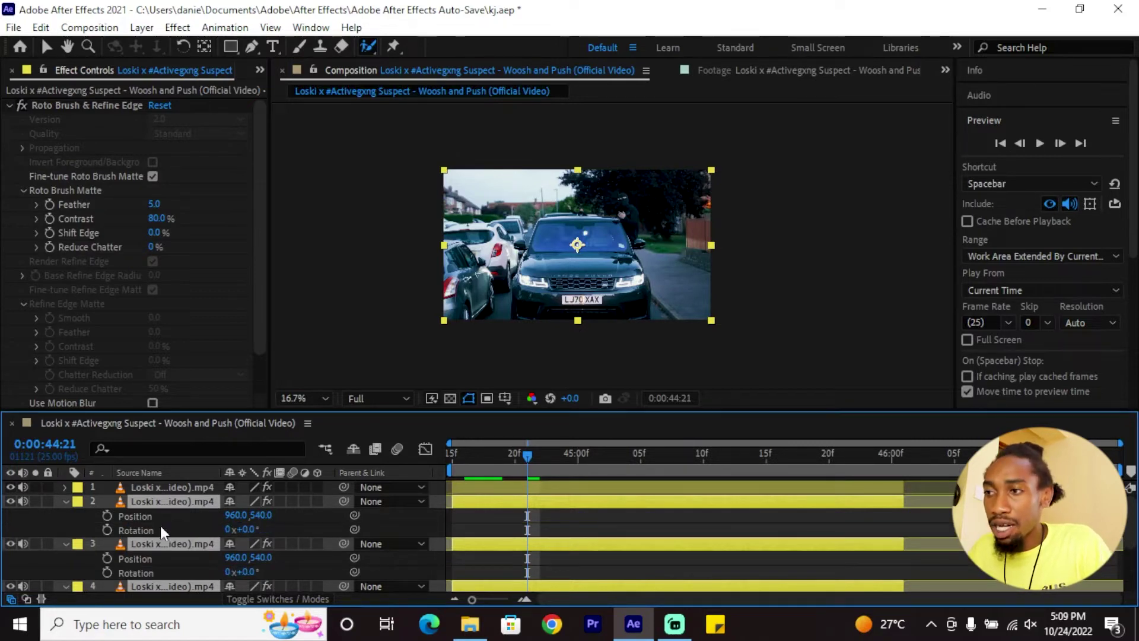
- Start Position and Rotation keyframes on yellow layers 2 to 5 at 0:00:44:21
{"action": "left_click", "coordinate": [107, 516]}
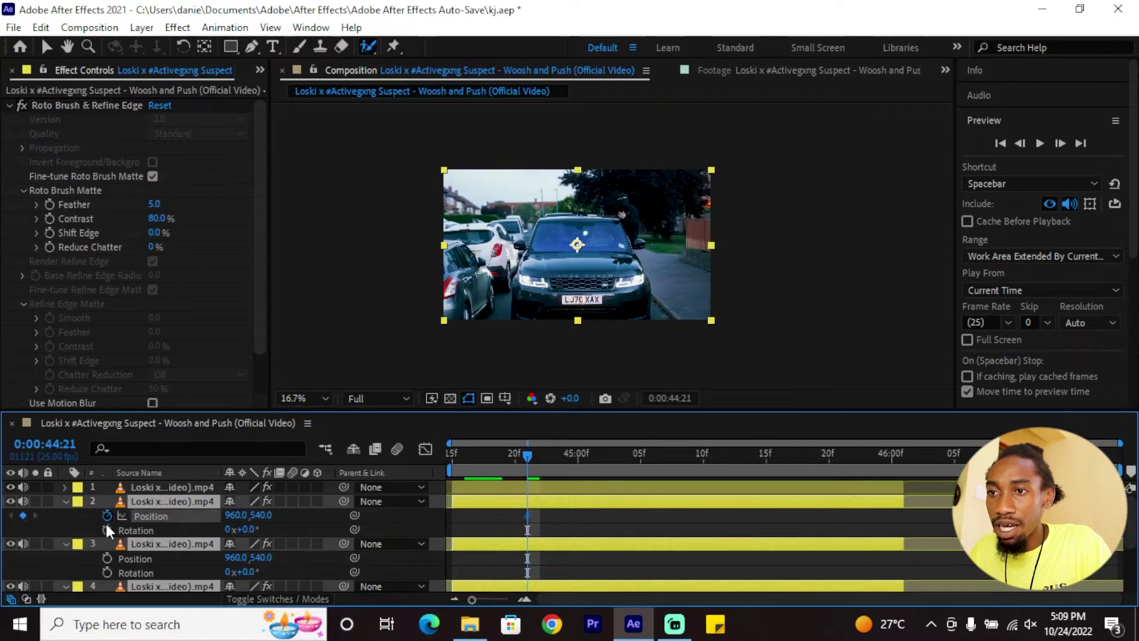
{"action": "left_click", "coordinate": [107, 530]}
{"action": "left_click", "coordinate": [107, 558]}
{"action": "left_click", "coordinate": [107, 572]}
{"action": "left_click", "coordinate": [196, 545]}
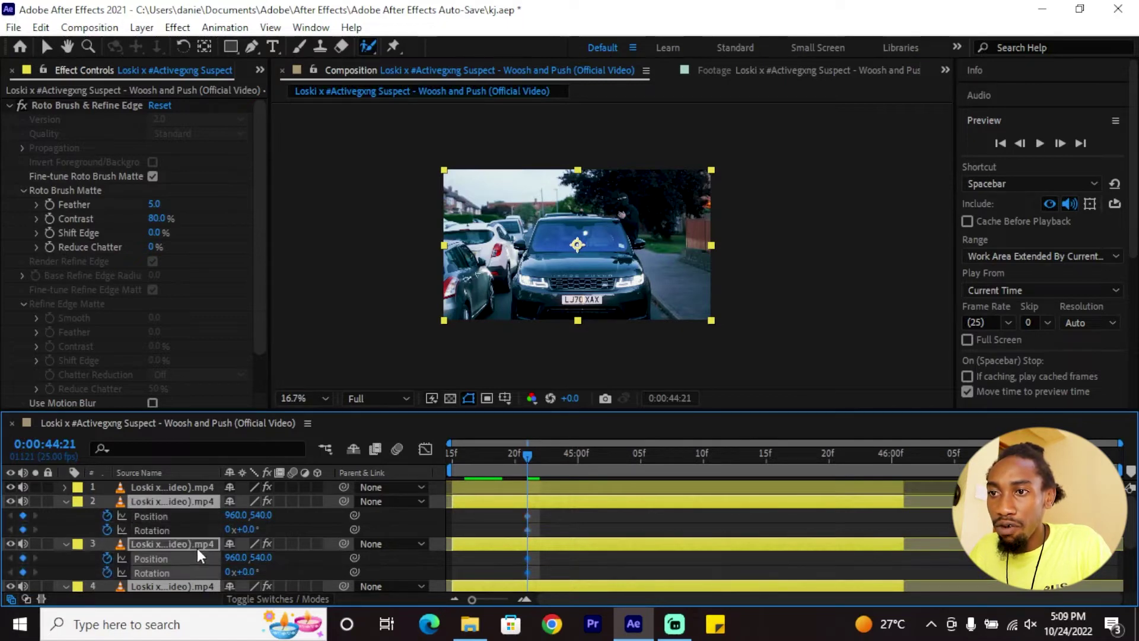
{"action": "scroll", "coordinate": [178, 550], "scroll_direction": "down", "scroll_amount": 2}
{"action": "left_click", "coordinate": [107, 515]}
{"action": "left_click", "coordinate": [107, 529]}
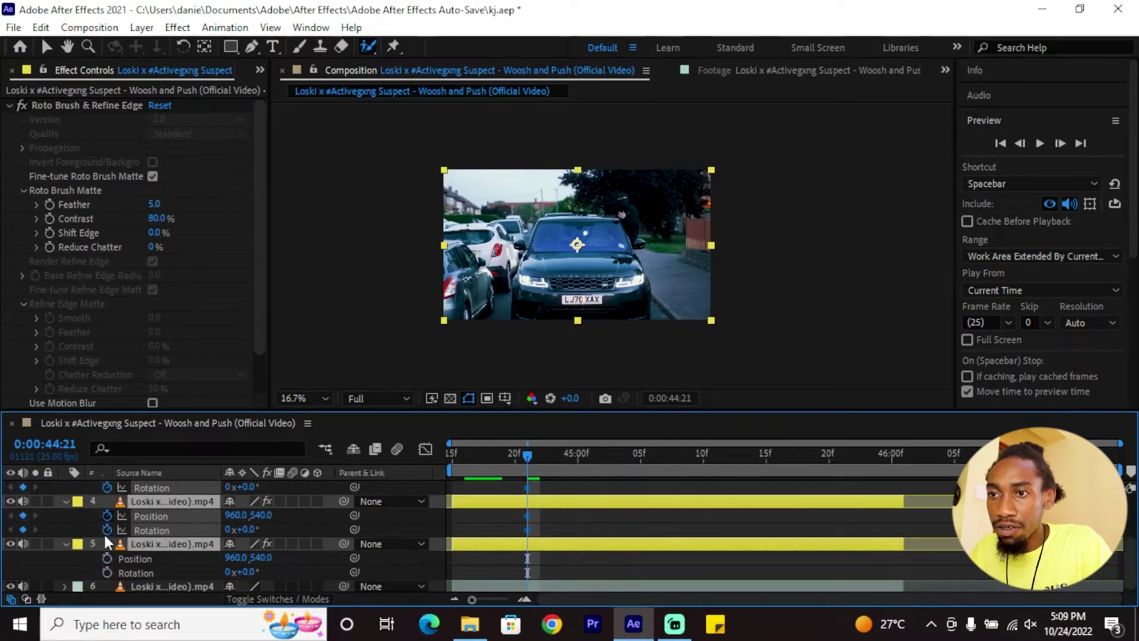
{"action": "scroll", "coordinate": [538, 538], "scroll_direction": "up", "scroll_amount": 2}
- Move all Position and Rotation keyframes of layers 2 to 5 back to the clip start at 0:00:44:15
{"action": "key", "text": "grave"}
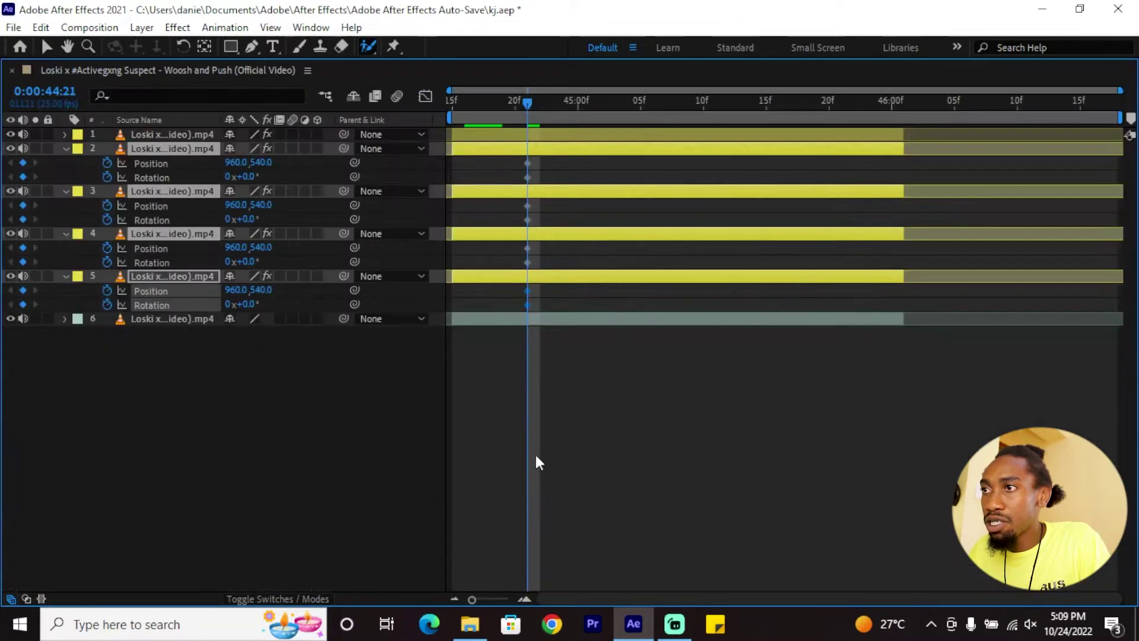
{"action": "key", "text": "v"}
{"action": "left_click_drag", "start_coordinate": [541, 161], "coordinate": [496, 304]}
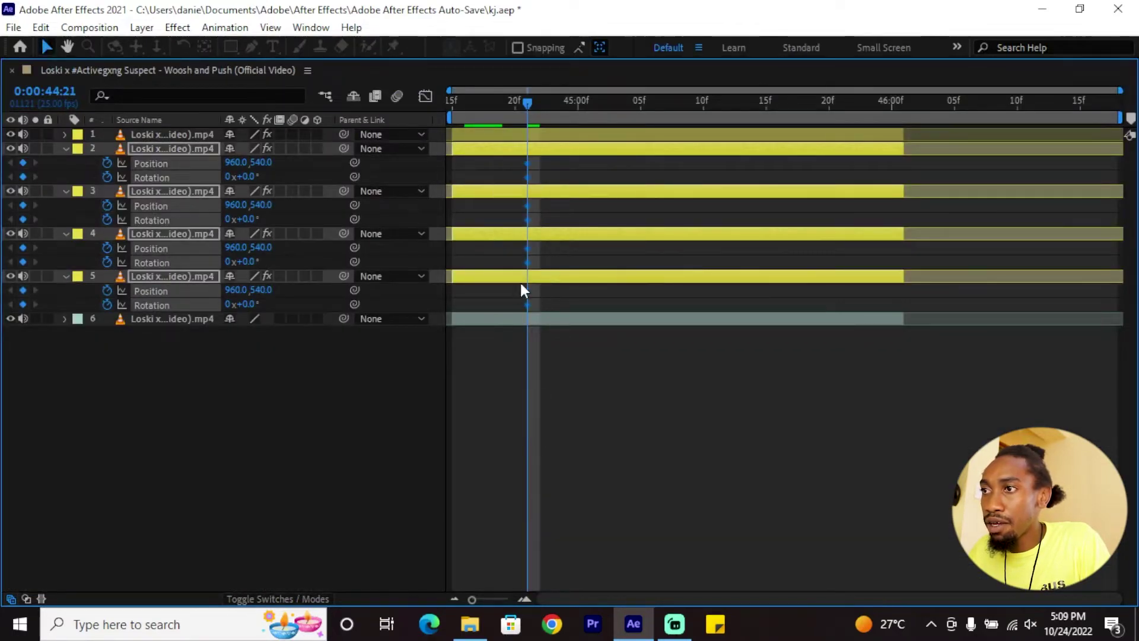
{"action": "left_click_drag", "start_coordinate": [526, 263], "coordinate": [452, 262]}
{"action": "key", "text": "grave"}
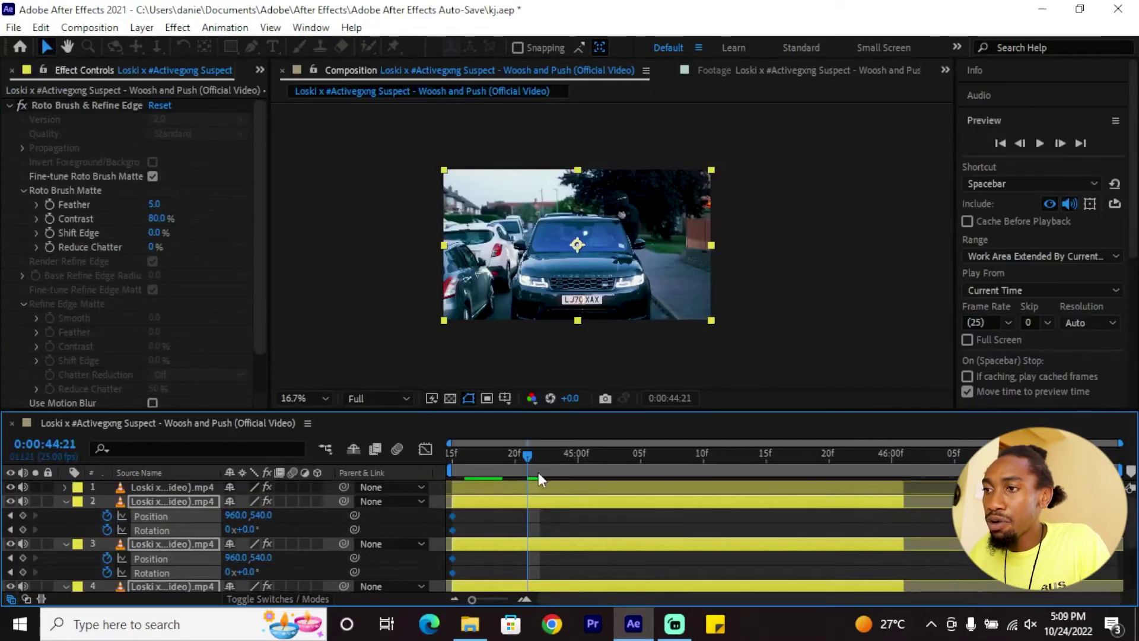
- At 0:00:44:18, move layer 2 out to about 2172, 216 and rotate it to 310°
{"action": "left_click", "coordinate": [547, 518]}
{"action": "left_click_drag", "start_coordinate": [511, 453], "coordinate": [491, 455]}
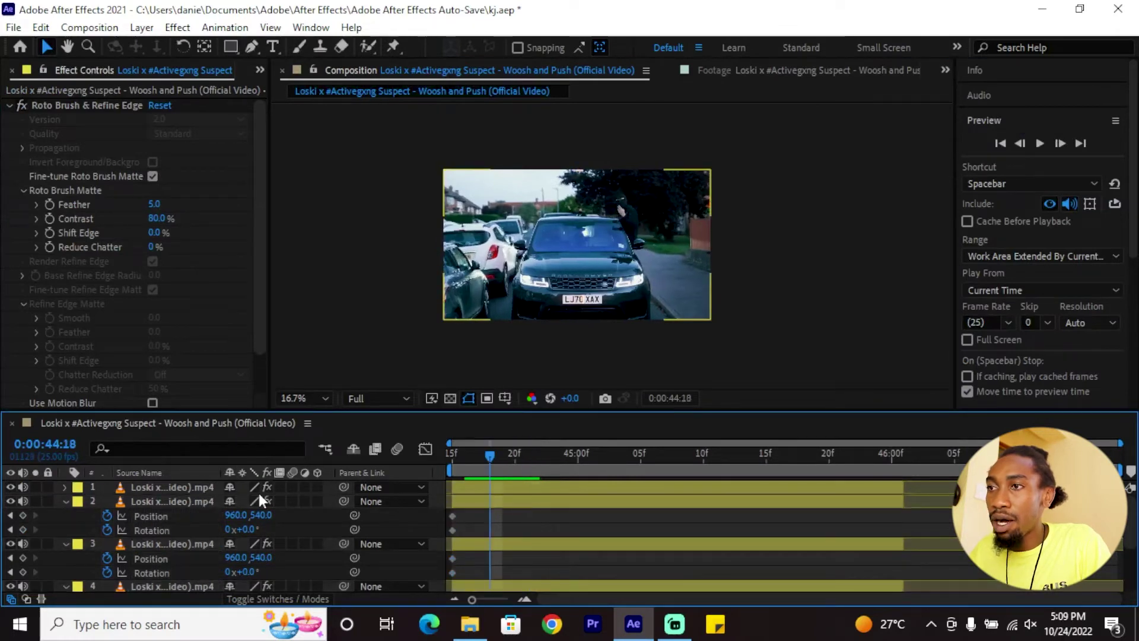
{"action": "left_click", "coordinate": [199, 503]}
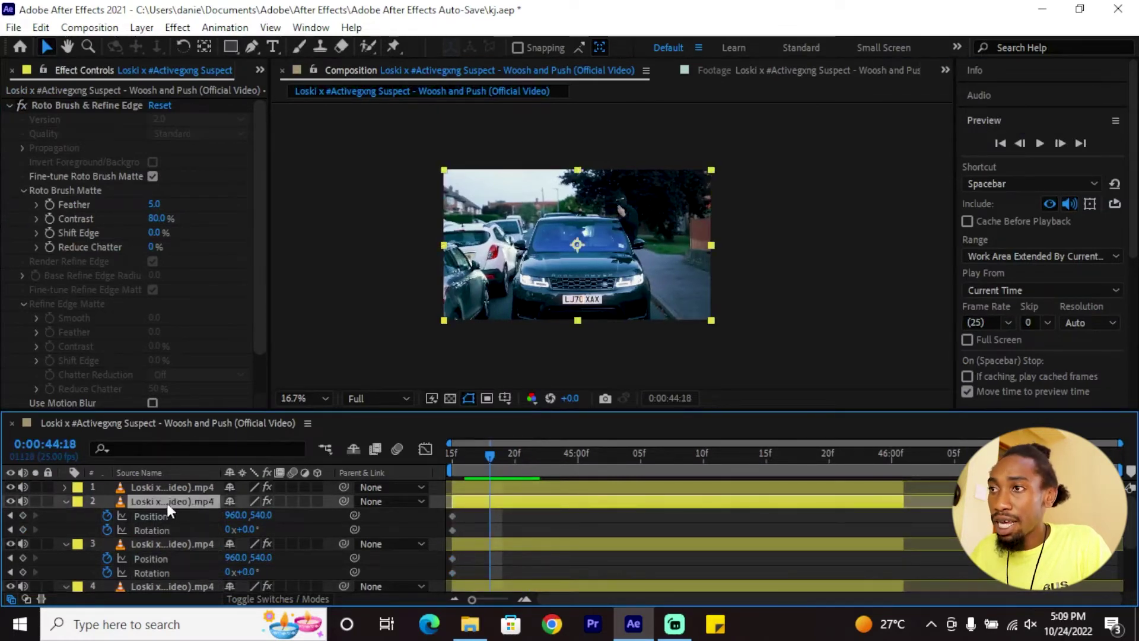
{"action": "left_click_drag", "start_coordinate": [613, 272], "coordinate": [782, 226]}
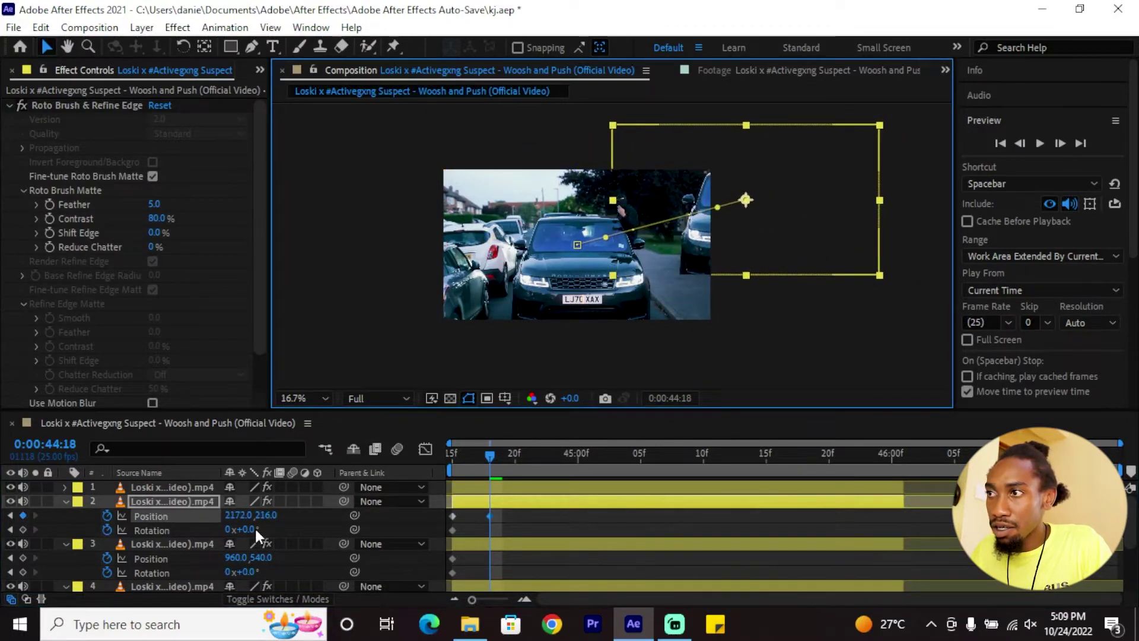
{"action": "left_click_drag", "start_coordinate": [251, 533], "coordinate": [356, 522]}
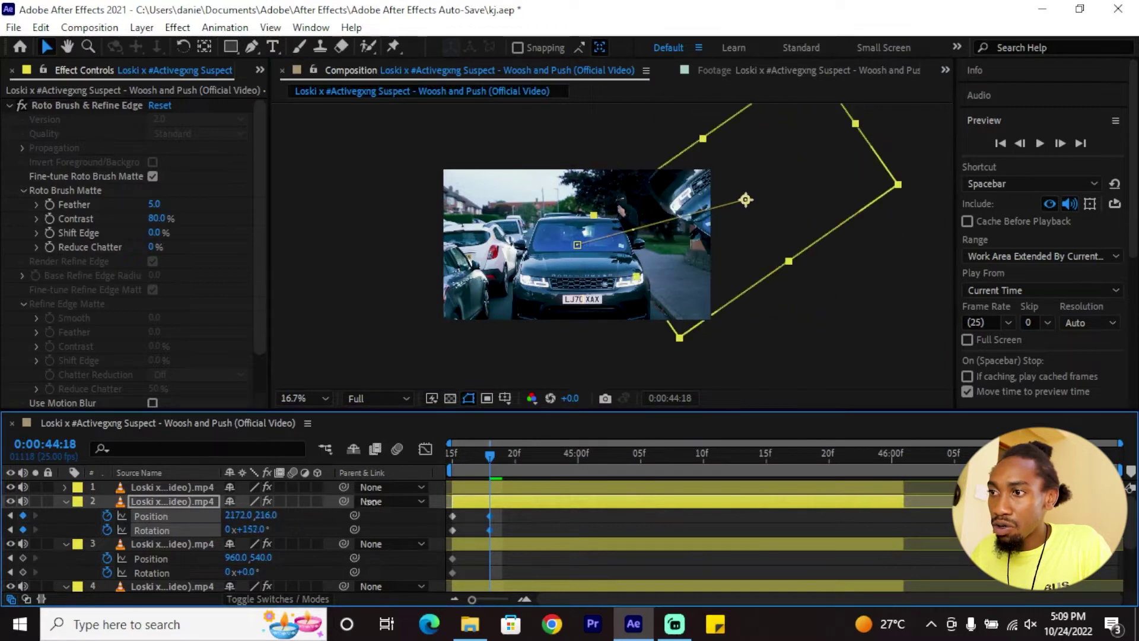
{"action": "left_click_drag", "start_coordinate": [423, 493], "coordinate": [501, 514]}
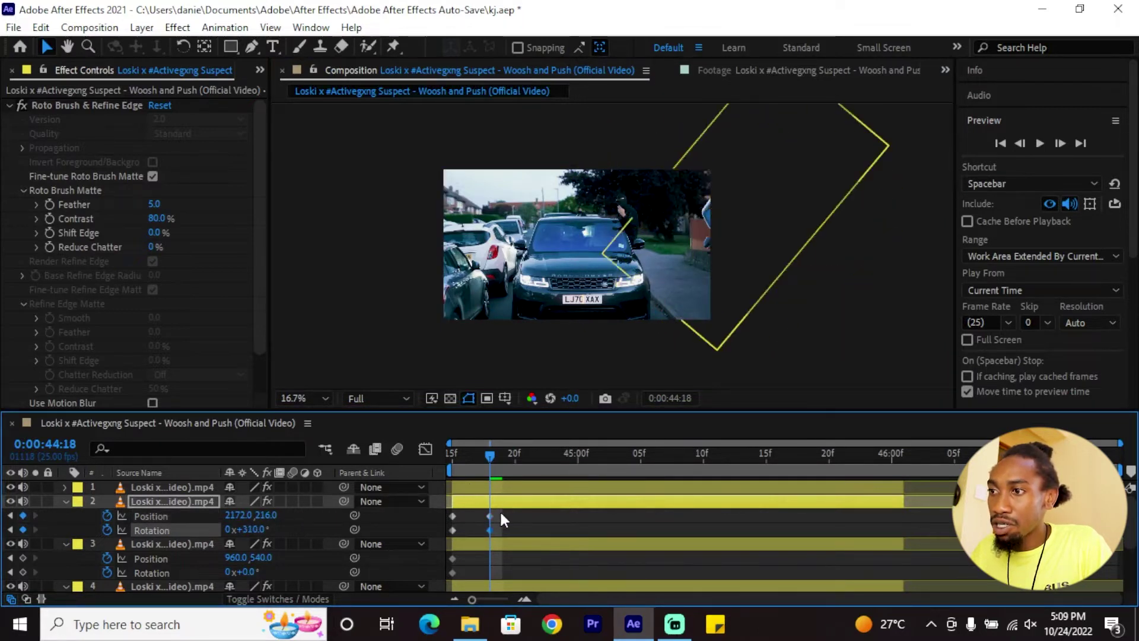
{"action": "left_click", "coordinate": [502, 513]}
{"action": "left_click", "coordinate": [495, 502]}
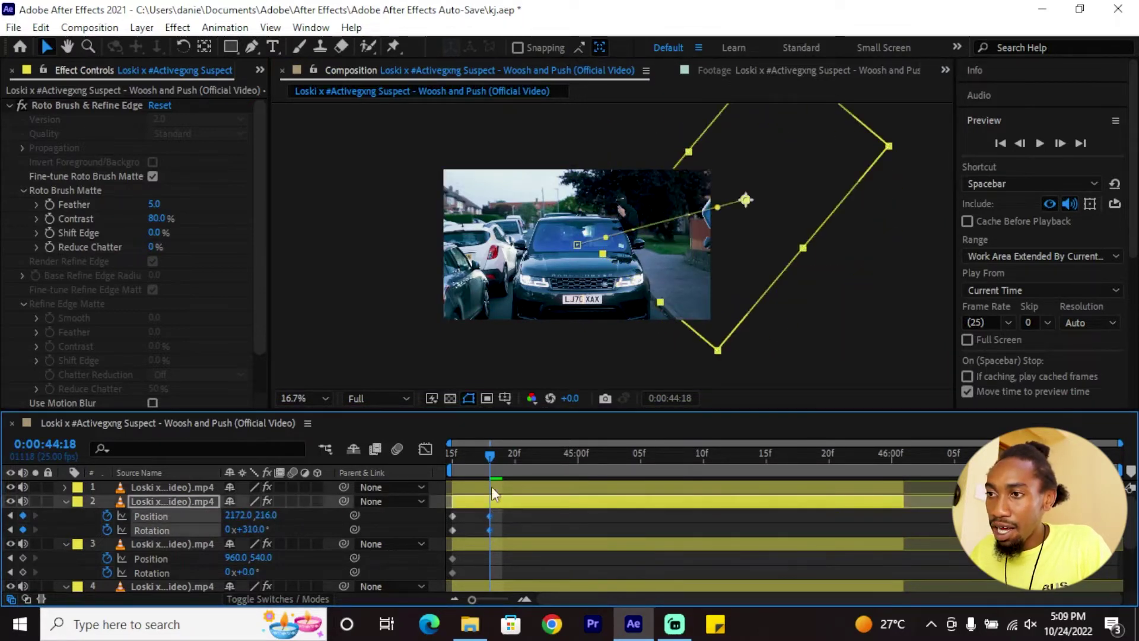
- At 0:00:44:18, move layer 3 to about -1428, -132 with 208° rotation, and push layer 2 farther out to about 2910, 132
{"action": "left_click", "coordinate": [169, 546]}
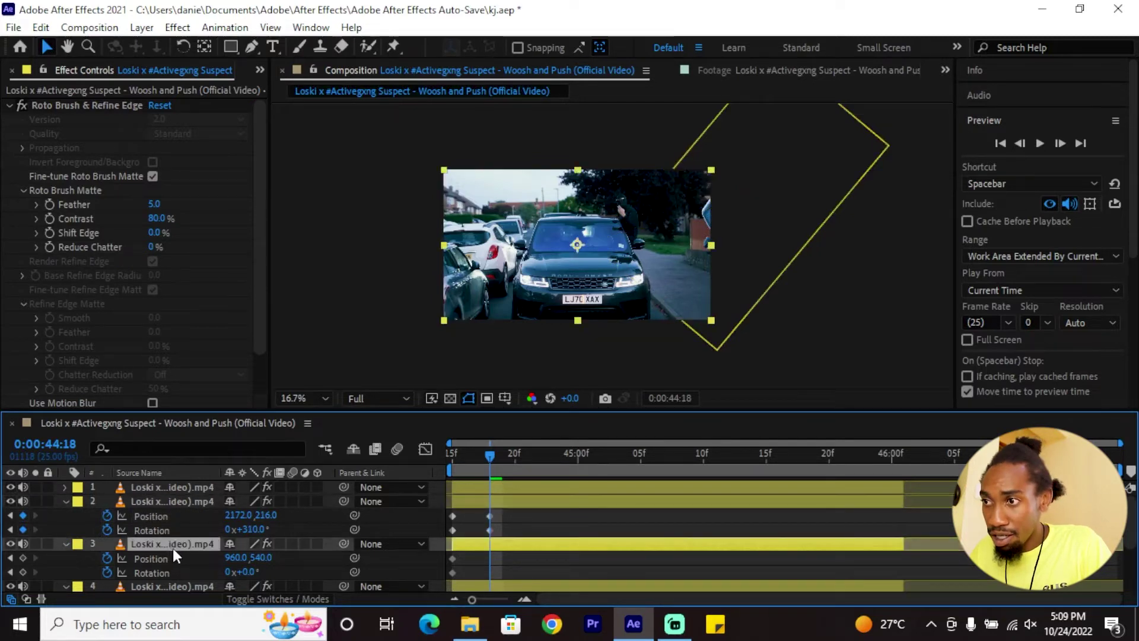
{"action": "scroll", "coordinate": [172, 548], "scroll_direction": "down", "scroll_amount": 3}
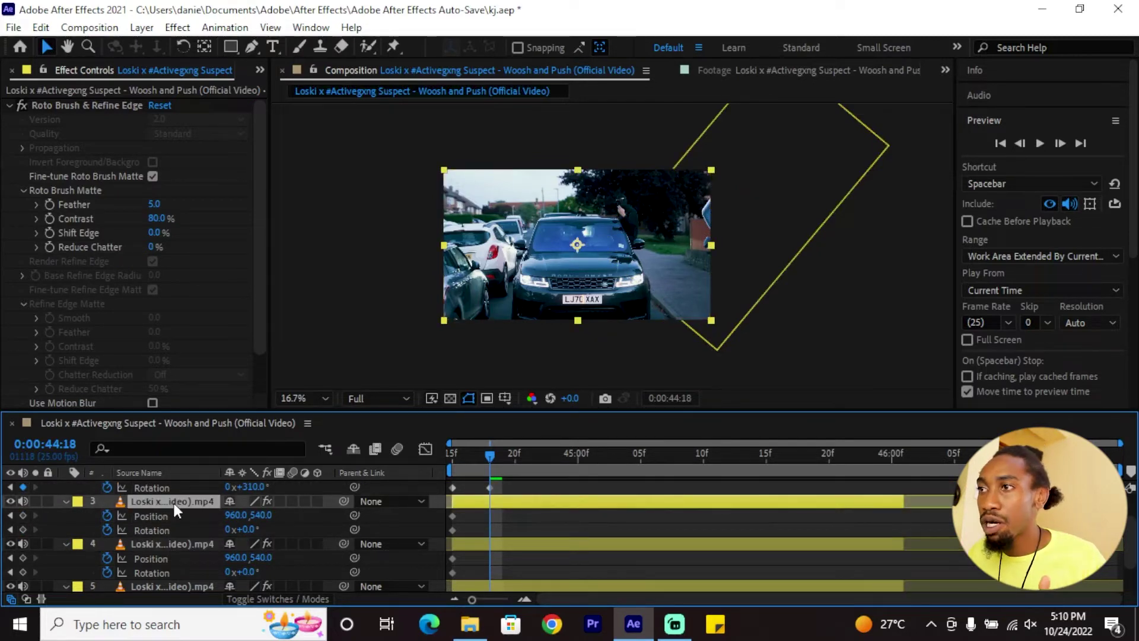
{"action": "left_click_drag", "start_coordinate": [567, 277], "coordinate": [413, 234]}
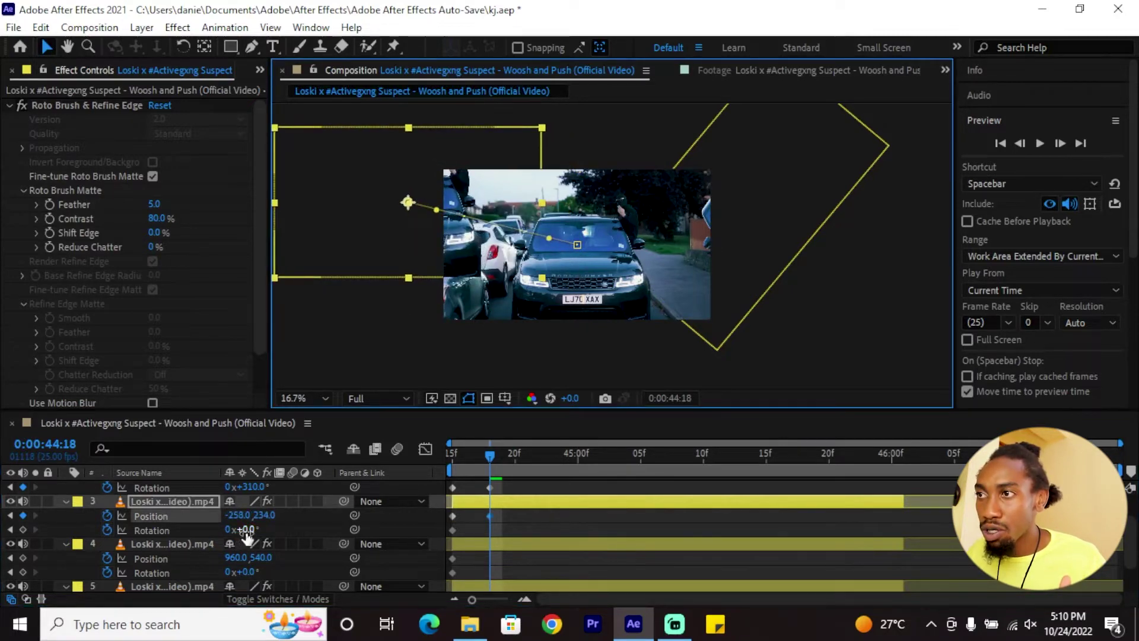
{"action": "left_click_drag", "start_coordinate": [247, 530], "coordinate": [396, 509]}
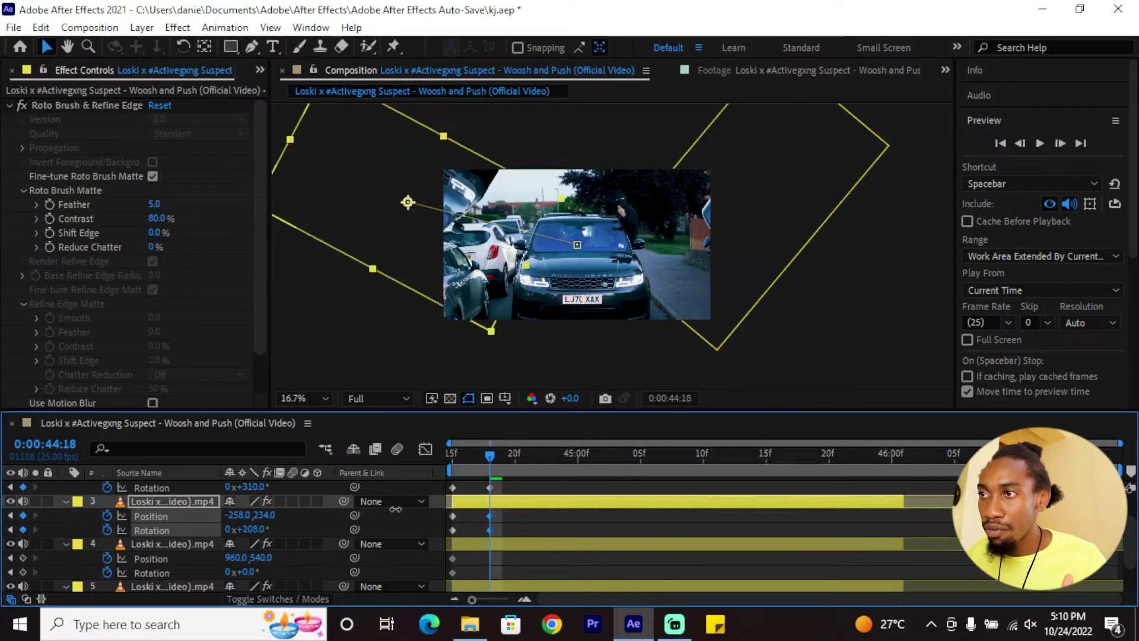
{"action": "left_click_drag", "start_coordinate": [450, 178], "coordinate": [285, 124]}
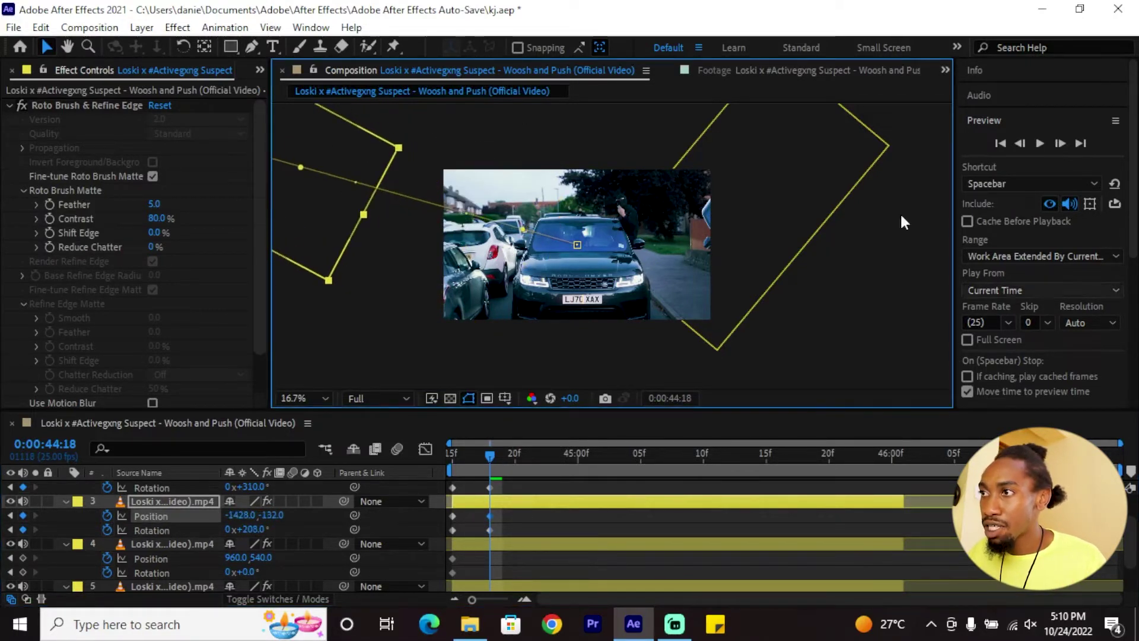
{"action": "left_click_drag", "start_coordinate": [695, 145], "coordinate": [798, 133]}
{"action": "left_click", "coordinate": [687, 182]}
- At 0:00:44:18, move layer 4 to about -1212, 1236 rotated 92°, and layer 5 to about 960, -1164 rotated 149°
{"action": "left_click_drag", "start_coordinate": [581, 266], "coordinate": [270, 380]}
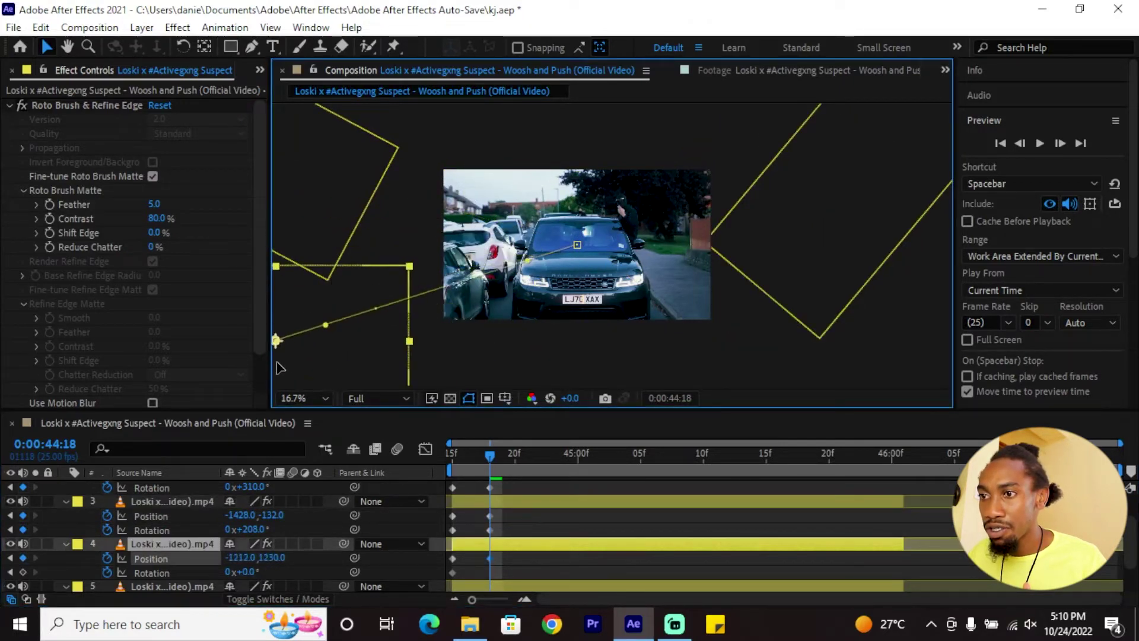
{"action": "left_click_drag", "start_coordinate": [243, 571], "coordinate": [309, 567]}
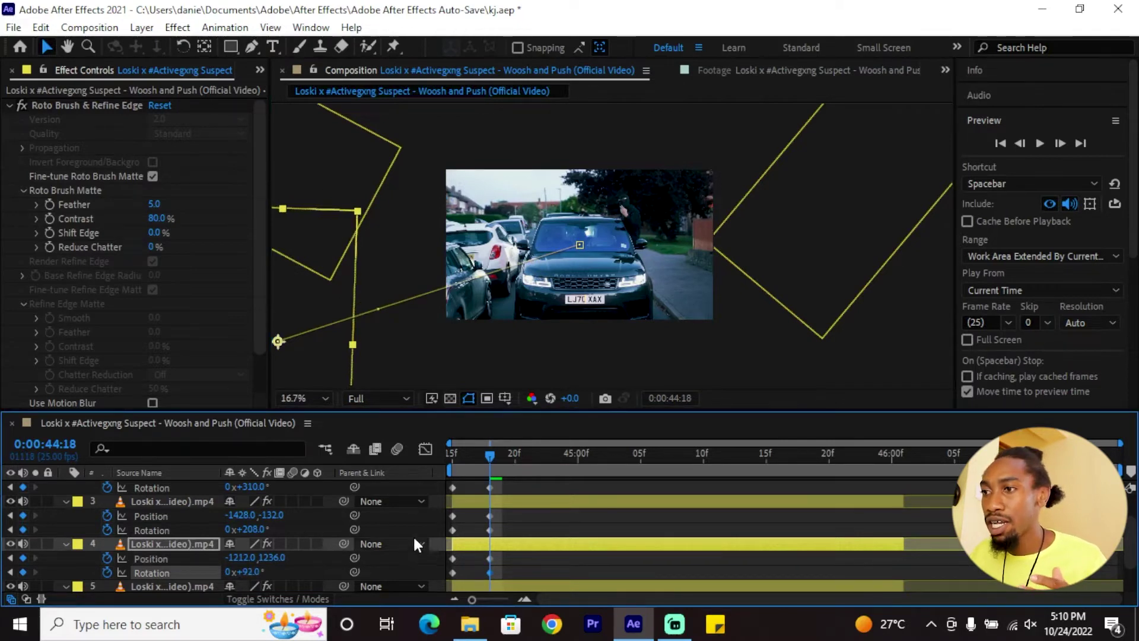
{"action": "scroll", "coordinate": [603, 560], "scroll_direction": "down", "scroll_amount": 2}
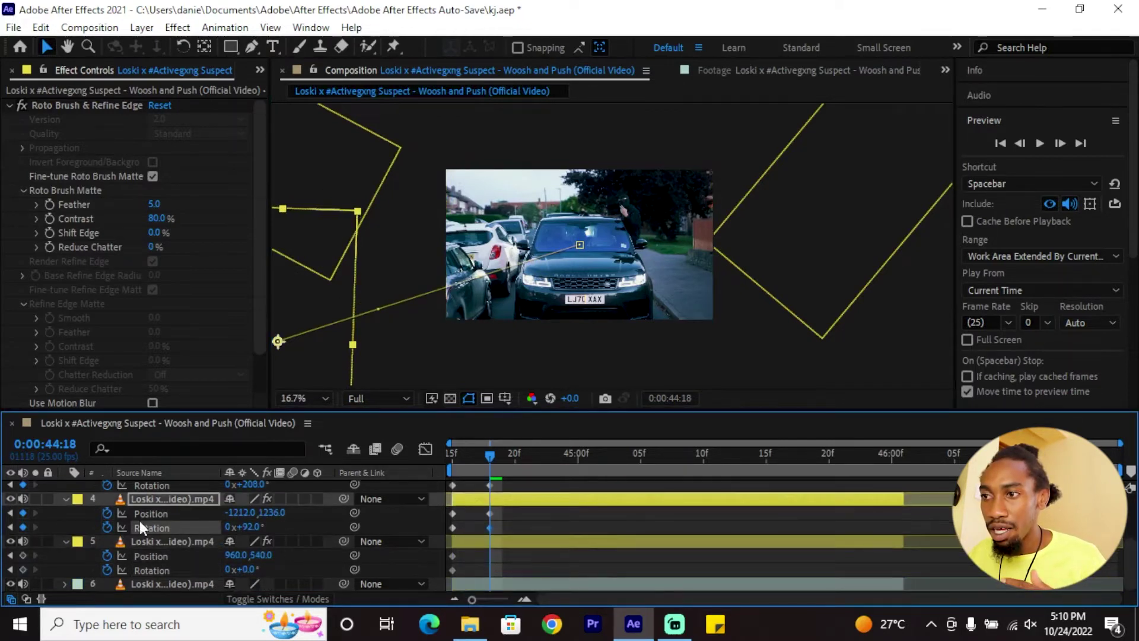
{"action": "left_click", "coordinate": [163, 540]}
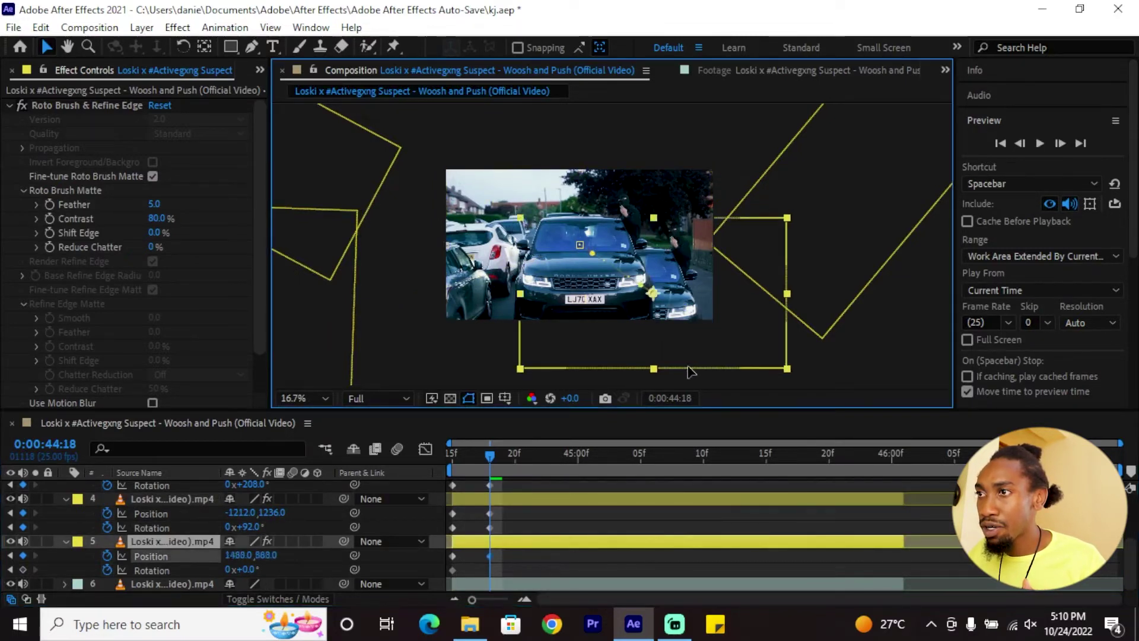
{"action": "left_click_drag", "start_coordinate": [617, 325], "coordinate": [617, 155]}
{"action": "left_click_drag", "start_coordinate": [240, 569], "coordinate": [311, 570]}
- Return the playhead to 0:00:44:15 and shift the end keyframes of layers 2 to 5 to about 0:00:44:23
{"action": "left_click_drag", "start_coordinate": [451, 454], "coordinate": [382, 467]}
{"action": "key", "text": "grave"}
{"action": "left_click_drag", "start_coordinate": [522, 159], "coordinate": [482, 297]}
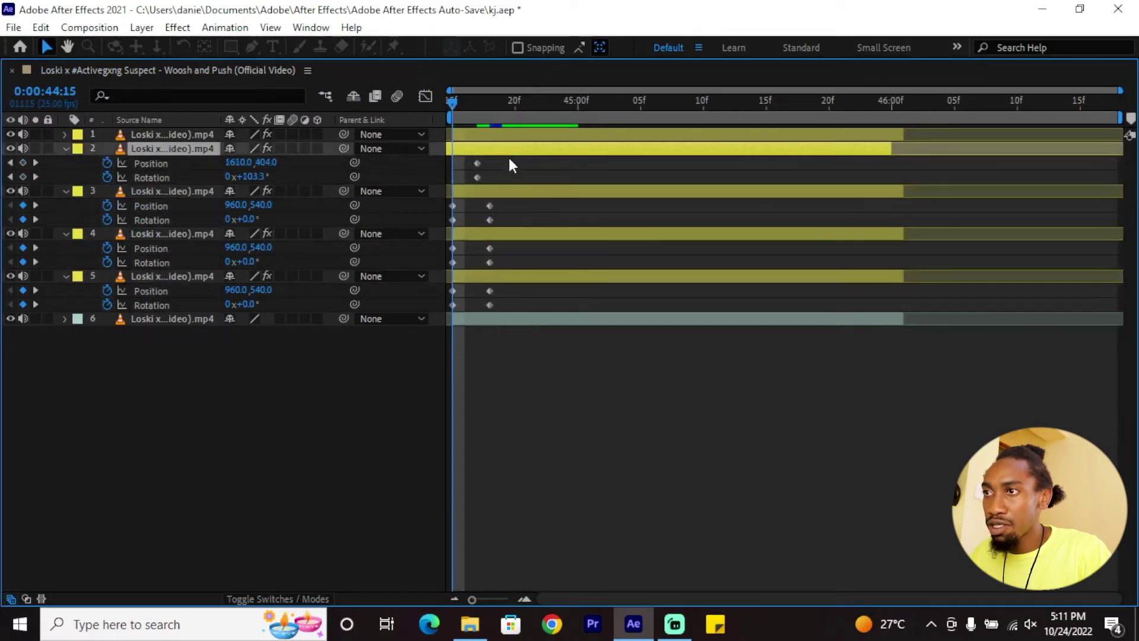
{"action": "left_click_drag", "start_coordinate": [515, 159], "coordinate": [549, 265]}
{"action": "key", "text": "grave"}
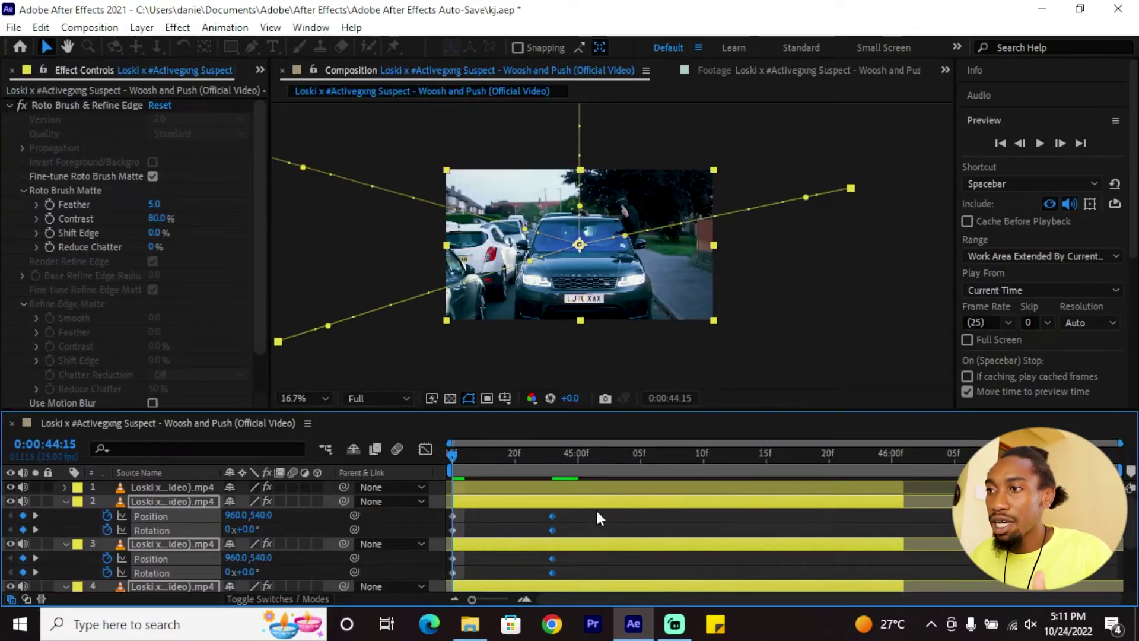
- Stagger the end keyframes: layer 2 at about 0:00:44:22, layer 3 at 0:00:45:00, and layer 5 at about 0:00:44:21
{"action": "left_click", "coordinate": [564, 517]}
{"action": "left_click_drag", "start_coordinate": [564, 513], "coordinate": [526, 515]}
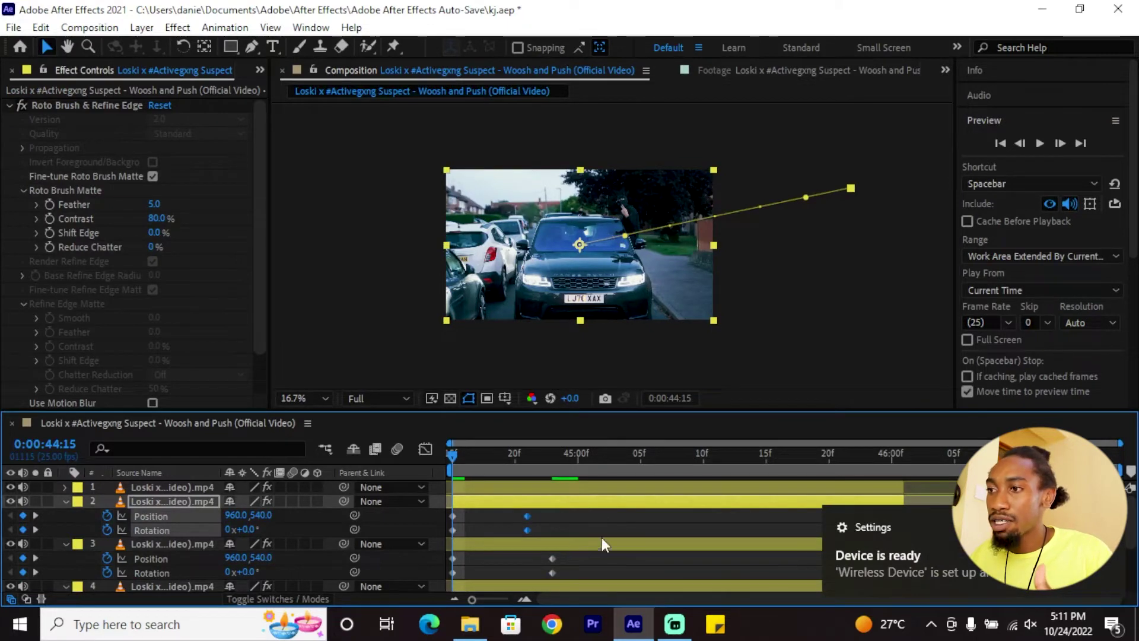
{"action": "scroll", "coordinate": [601, 538], "scroll_direction": "down", "scroll_amount": 3}
{"action": "left_click_drag", "start_coordinate": [575, 557], "coordinate": [518, 581]}
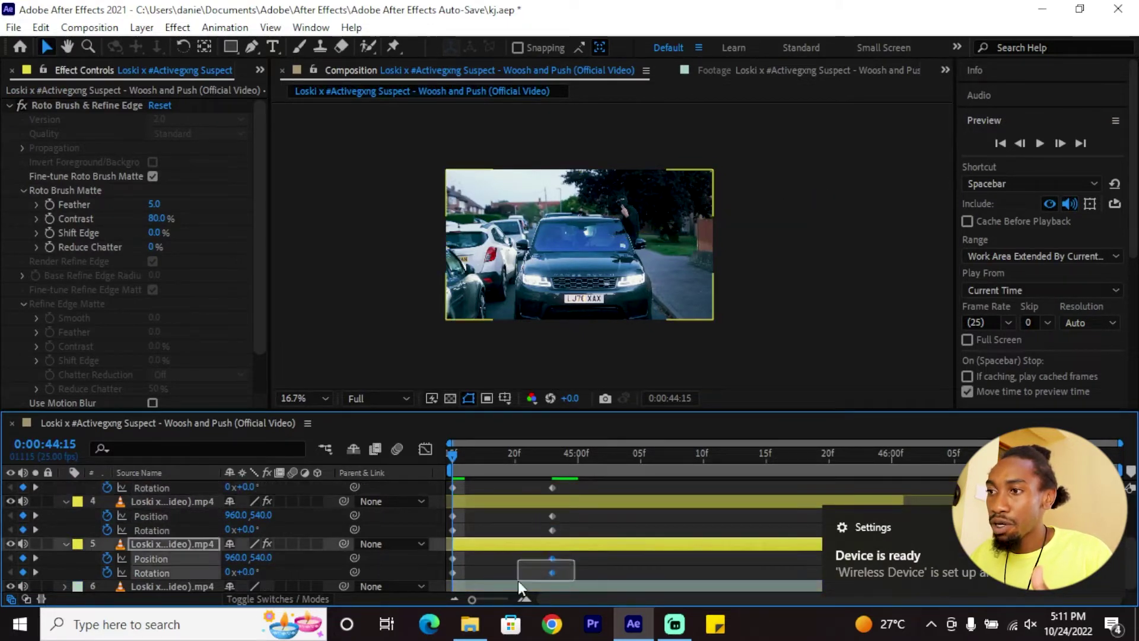
{"action": "key", "text": "grave"}
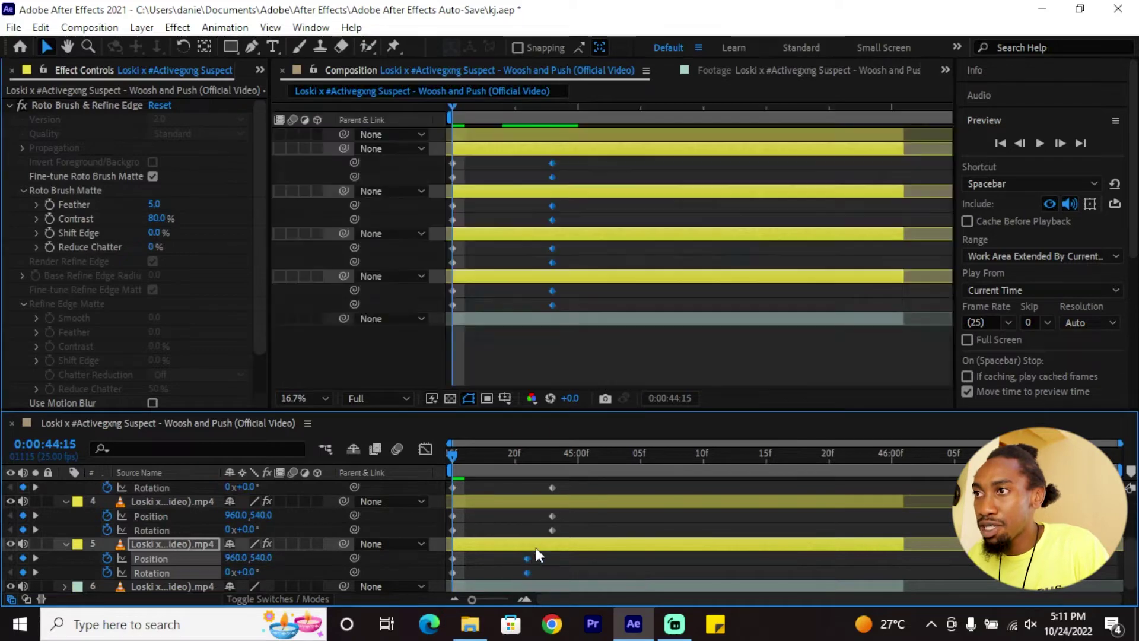
{"action": "left_click_drag", "start_coordinate": [560, 200], "coordinate": [549, 224]}
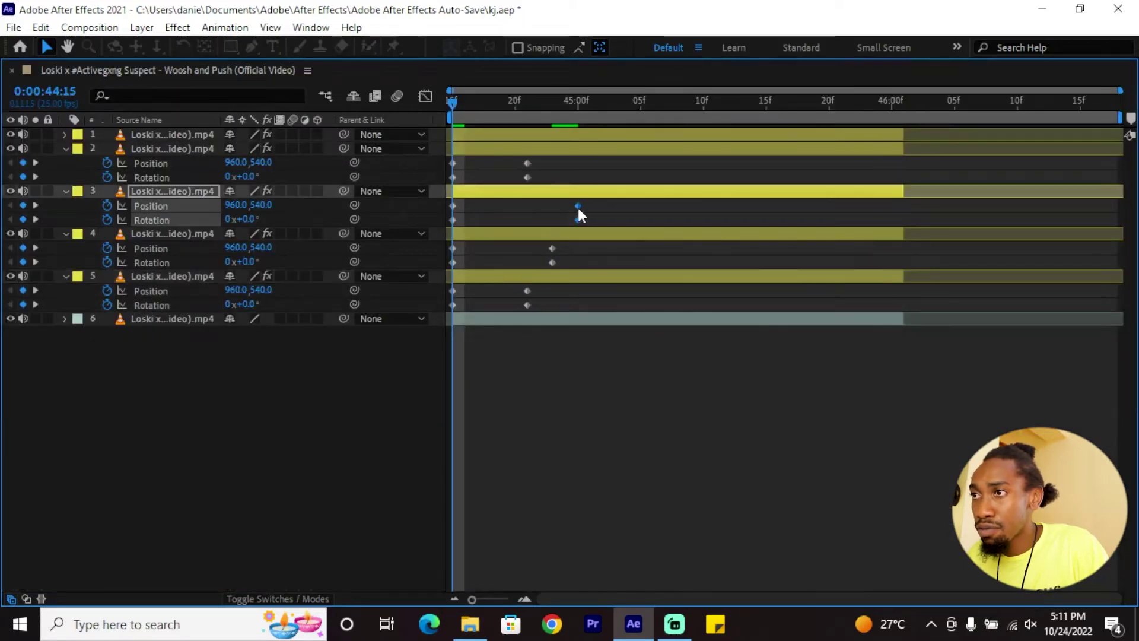
- Apply Easy Ease to all Position and Rotation keyframes on layers 2 to 5 and preview the animation
{"action": "left_click_drag", "start_coordinate": [543, 165], "coordinate": [439, 177]}
{"action": "left_click_drag", "start_coordinate": [445, 218], "coordinate": [445, 220]}
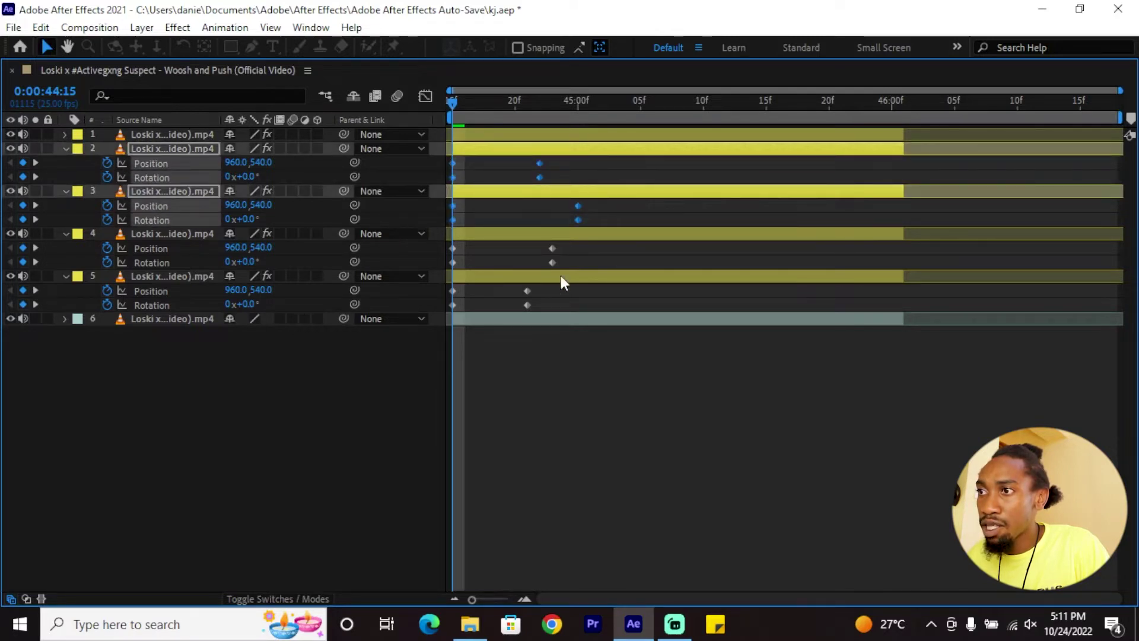
{"action": "left_click_drag", "start_coordinate": [588, 243], "coordinate": [446, 256]}
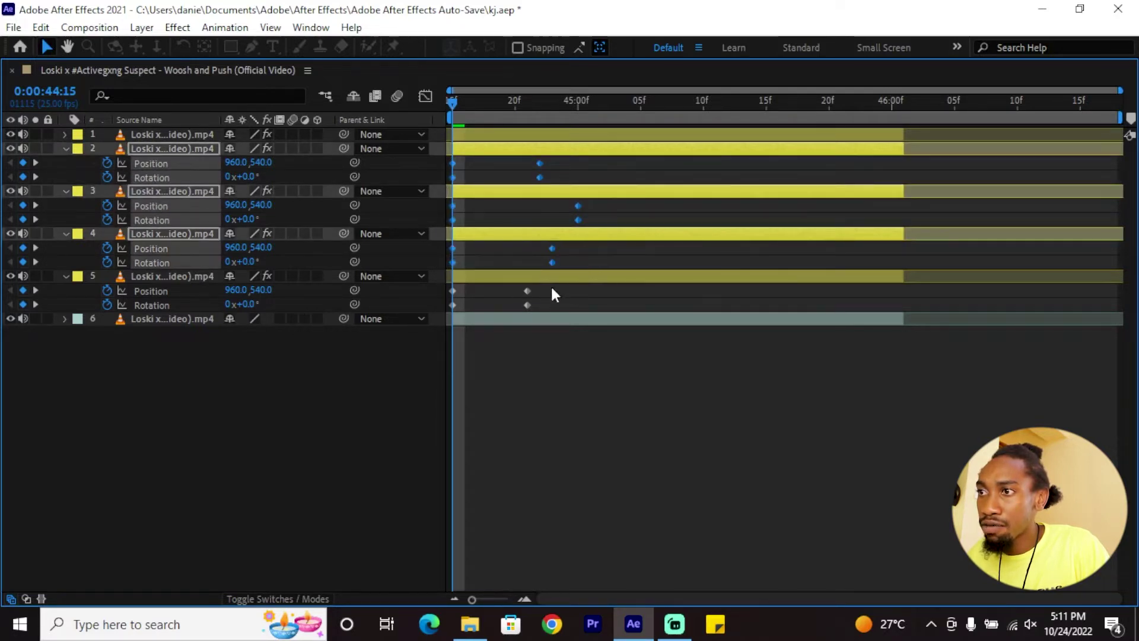
{"action": "left_click_drag", "start_coordinate": [552, 289], "coordinate": [439, 309]}
{"action": "right_click", "coordinate": [525, 290]}
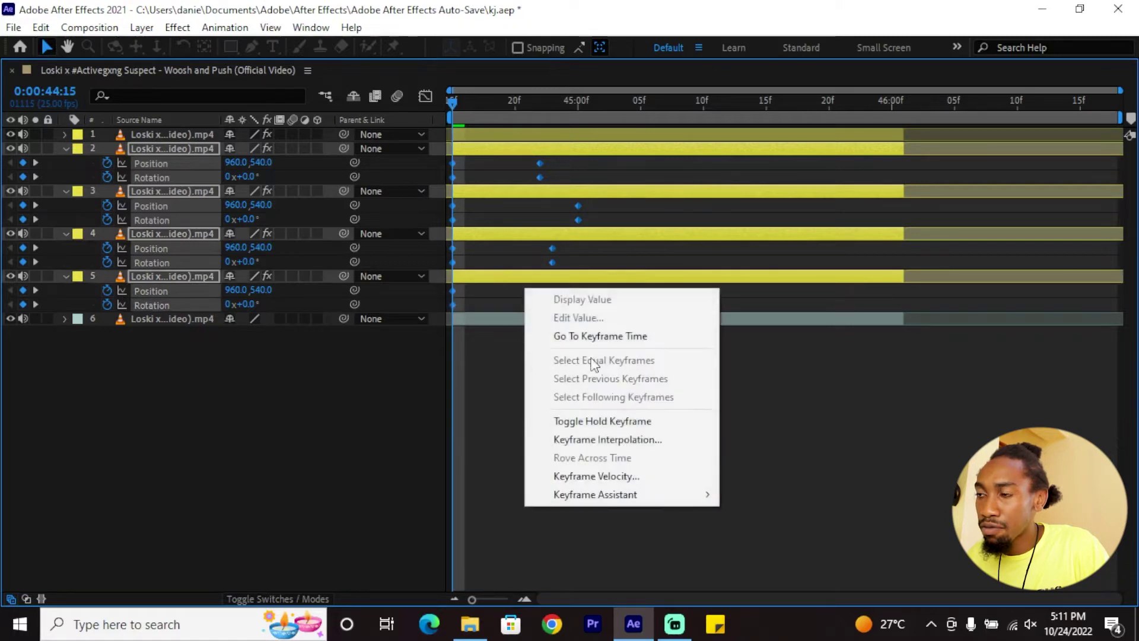
{"action": "mouse_move", "coordinate": [630, 492]}
{"action": "left_click", "coordinate": [780, 392]}
{"action": "key", "text": "grave"}
{"action": "key", "text": "space"}
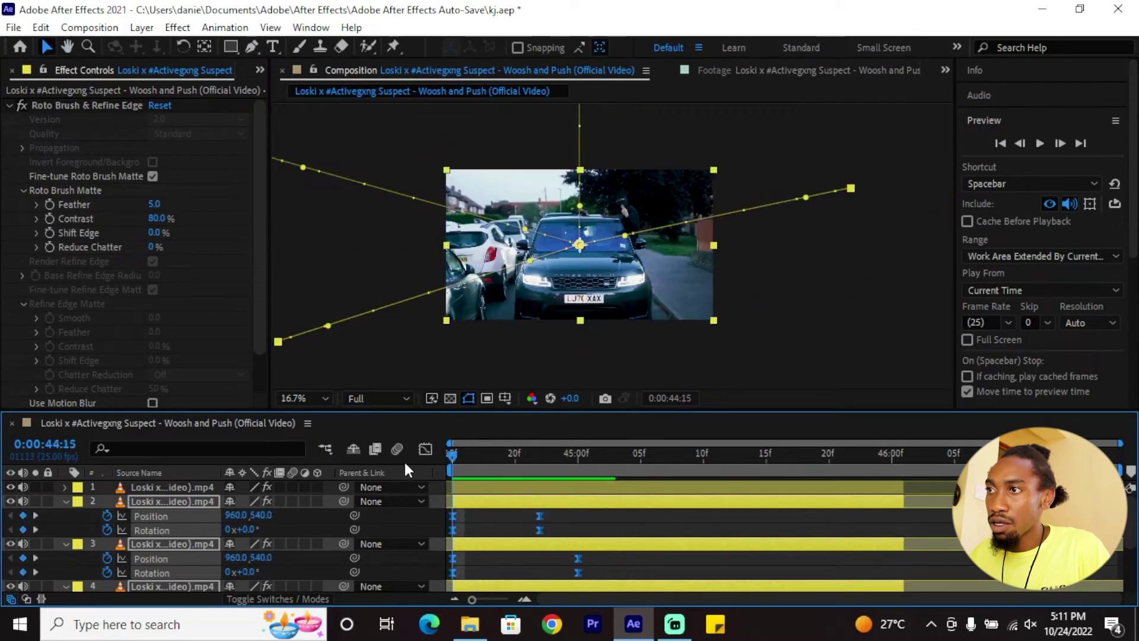
- Delay the end keyframes to about 0:00:44:22 for layer 5, 0:00:45:03 for layer 4, and 0:00:45:07 for layer 2
{"action": "key", "text": "grave"}
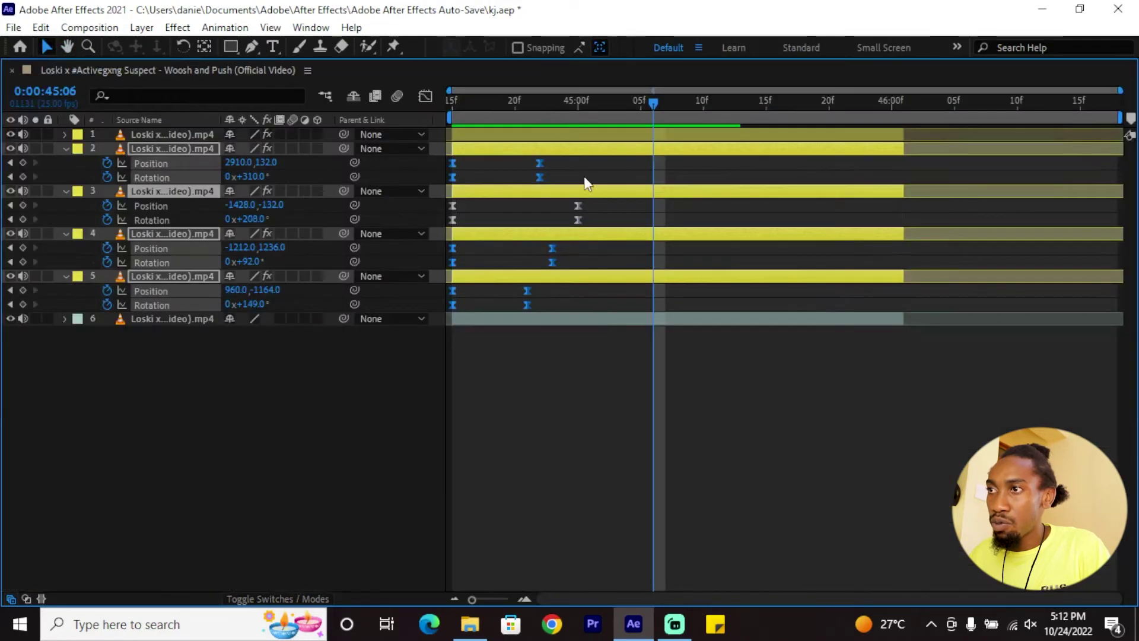
{"action": "left_click_drag", "start_coordinate": [563, 154], "coordinate": [525, 189]}
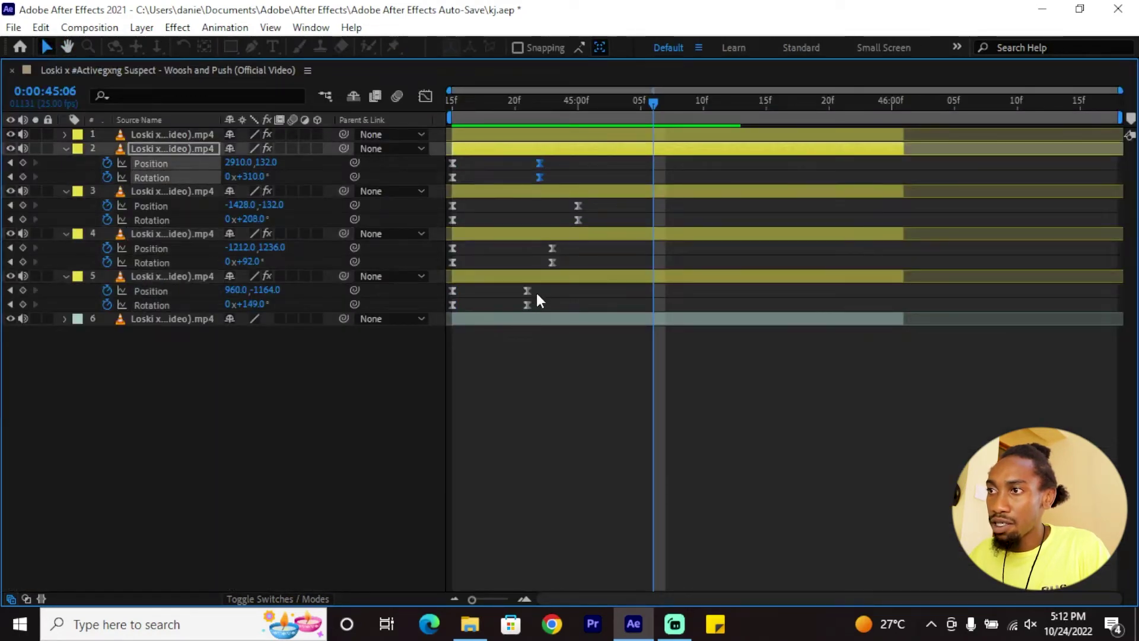
{"action": "mouse_move", "coordinate": [536, 300]}
{"action": "left_mouse_down"}
{"action": "mouse_move", "coordinate": [508, 284]}
{"action": "mouse_move", "coordinate": [539, 294]}
{"action": "left_mouse_up"}
{"action": "left_click_drag", "start_coordinate": [560, 270], "coordinate": [553, 254]}
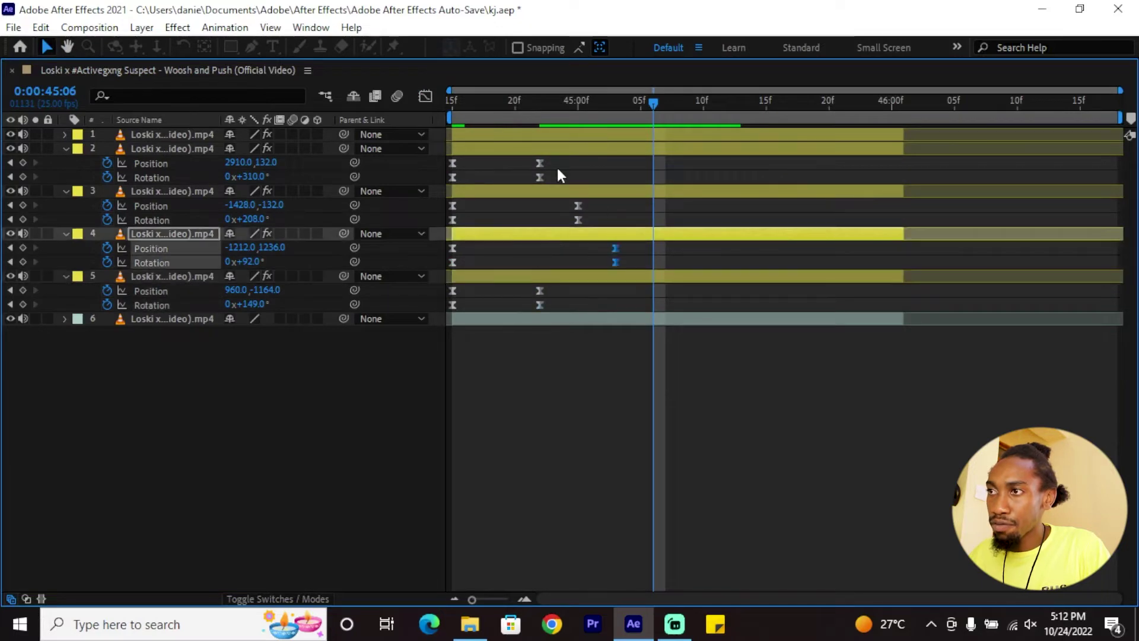
{"action": "left_click_drag", "start_coordinate": [557, 175], "coordinate": [666, 186]}
{"action": "key", "text": "grave"}
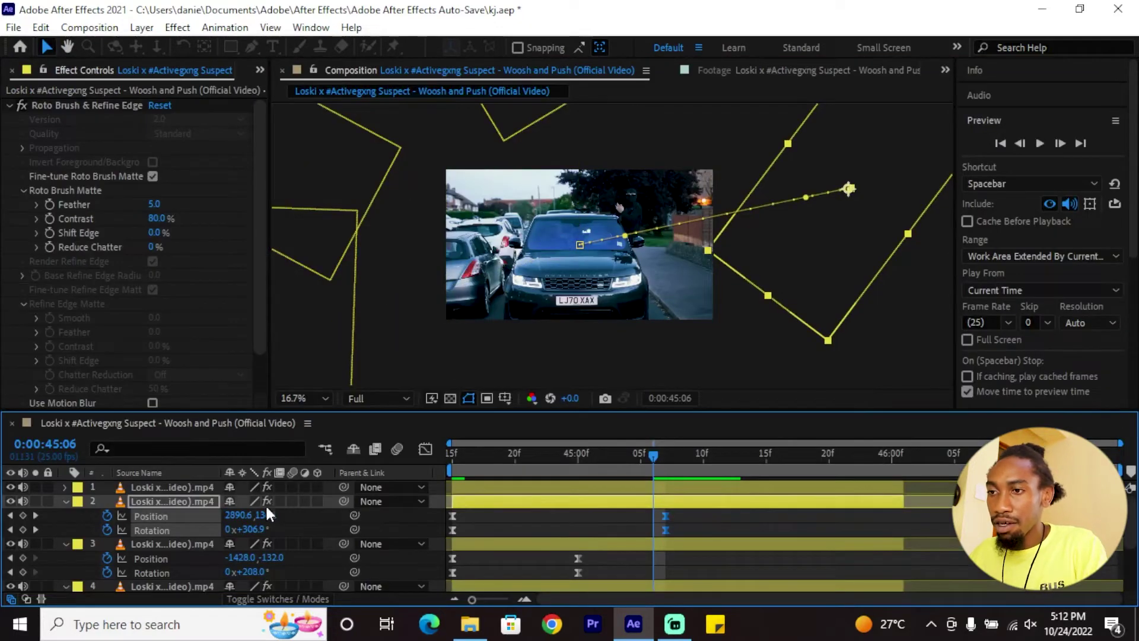
- Collapse the revealed Position and Rotation properties of layers 2 to 5 in the timeline
{"action": "key", "text": "u"}
{"action": "left_click", "coordinate": [127, 515]}
{"action": "key", "text": "u"}
{"action": "left_click", "coordinate": [154, 529]}
{"action": "key", "text": "u"}
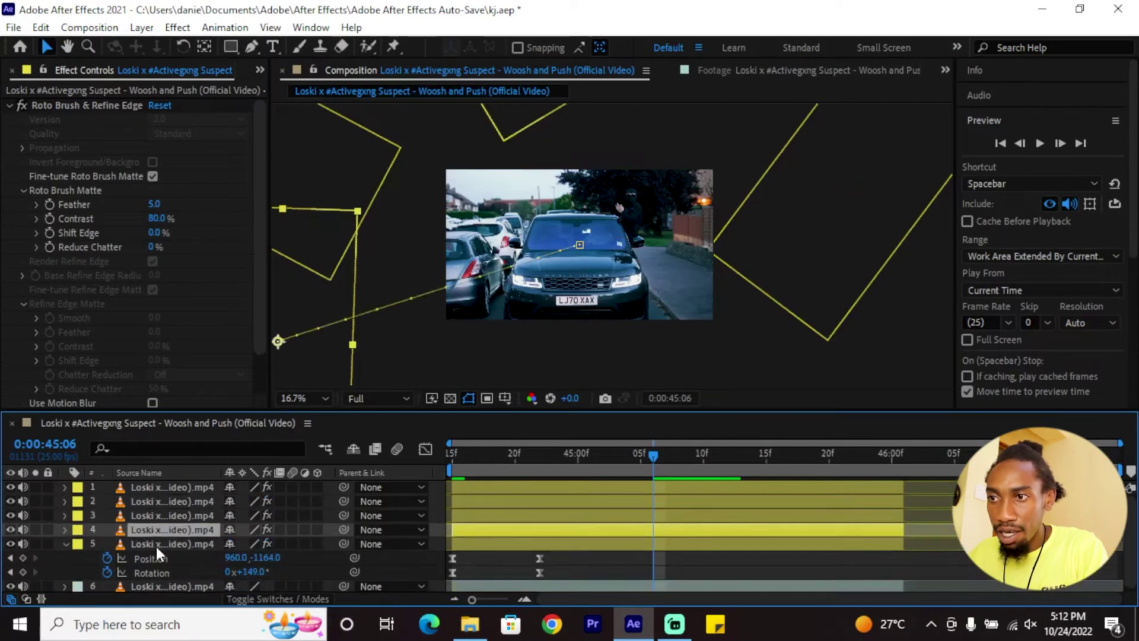
{"action": "left_click", "coordinate": [156, 544]}
{"action": "key", "text": "u"}
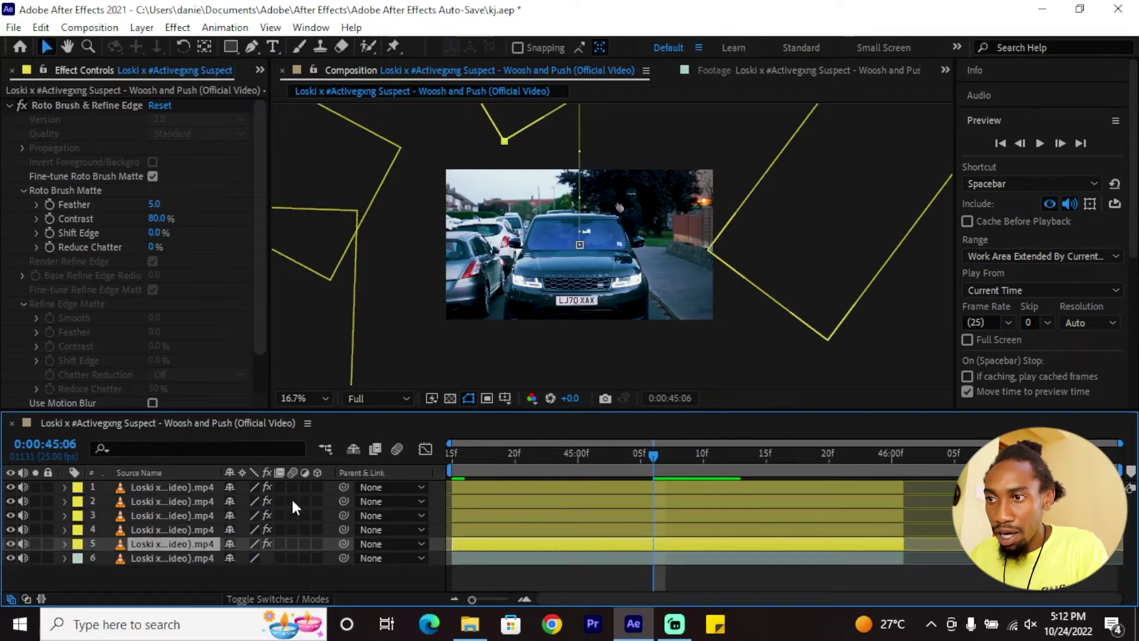
- Enable motion blur on layers 2 to 5 and for the whole composition, and preview the animation
{"action": "left_click_drag", "start_coordinate": [291, 499], "coordinate": [288, 545]}
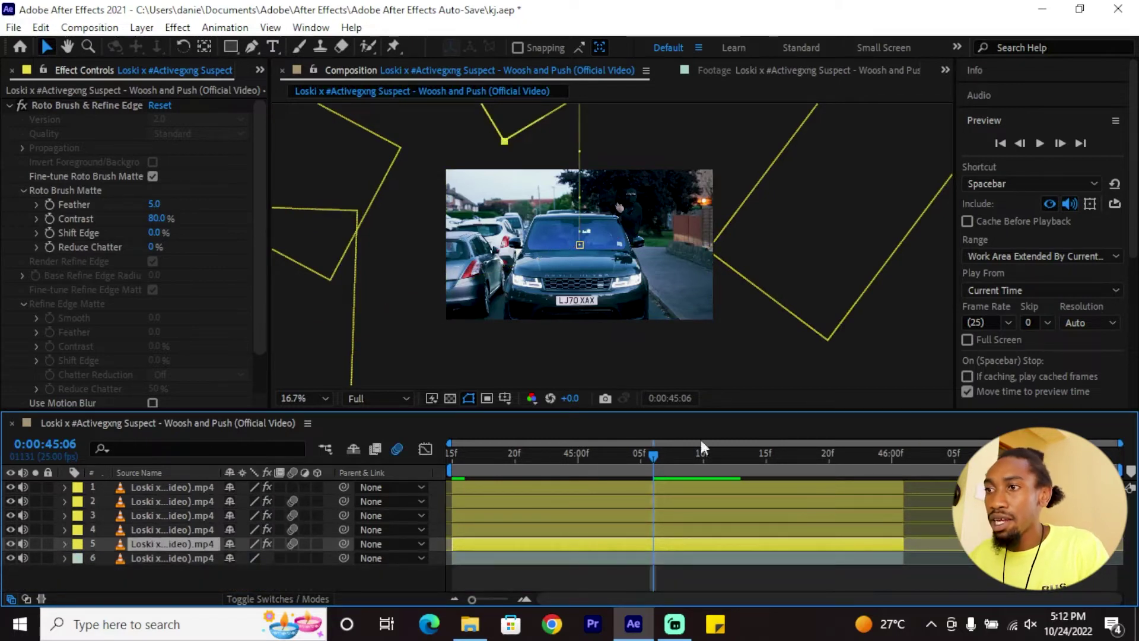
{"action": "left_click", "coordinate": [397, 449]}
{"action": "key", "text": "space"}
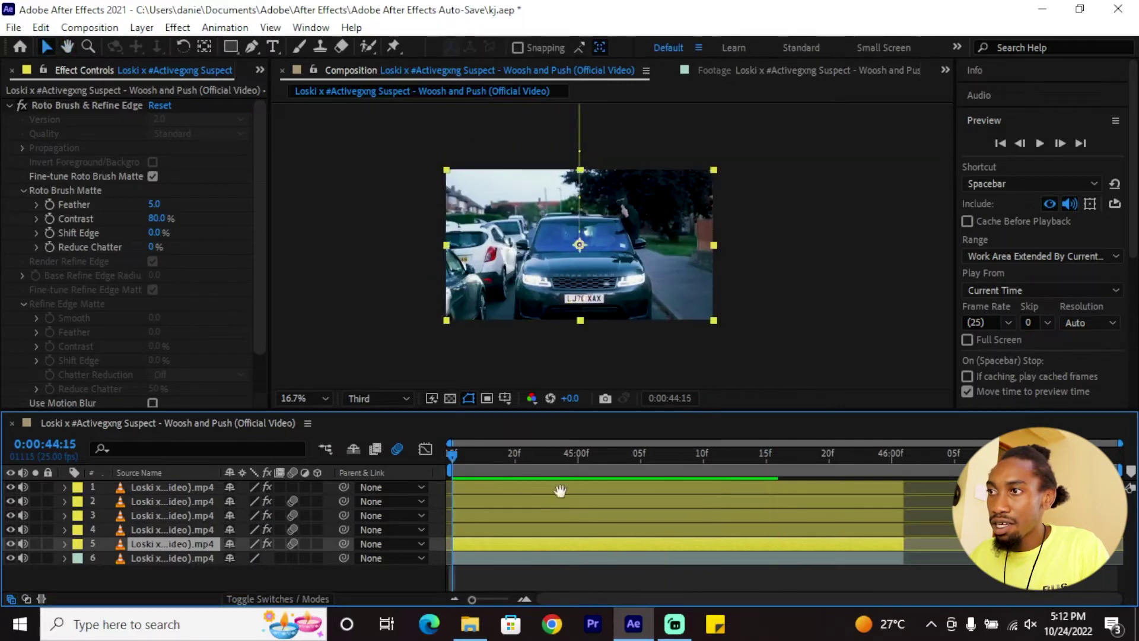
{"action": "key", "text": "space"}
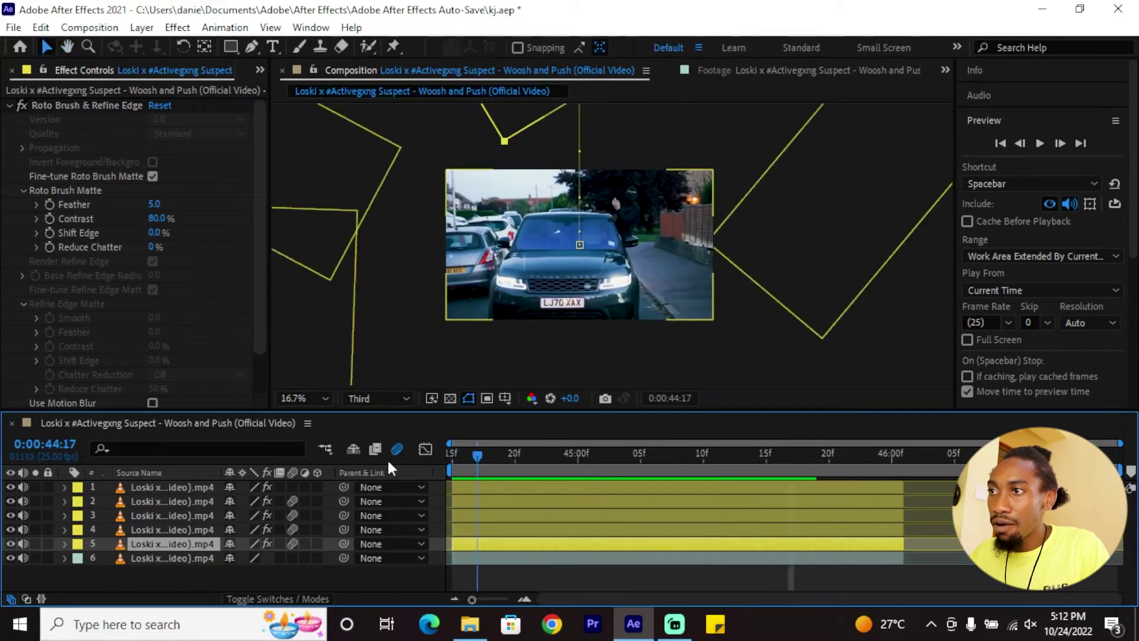
{"action": "key", "text": "space"}
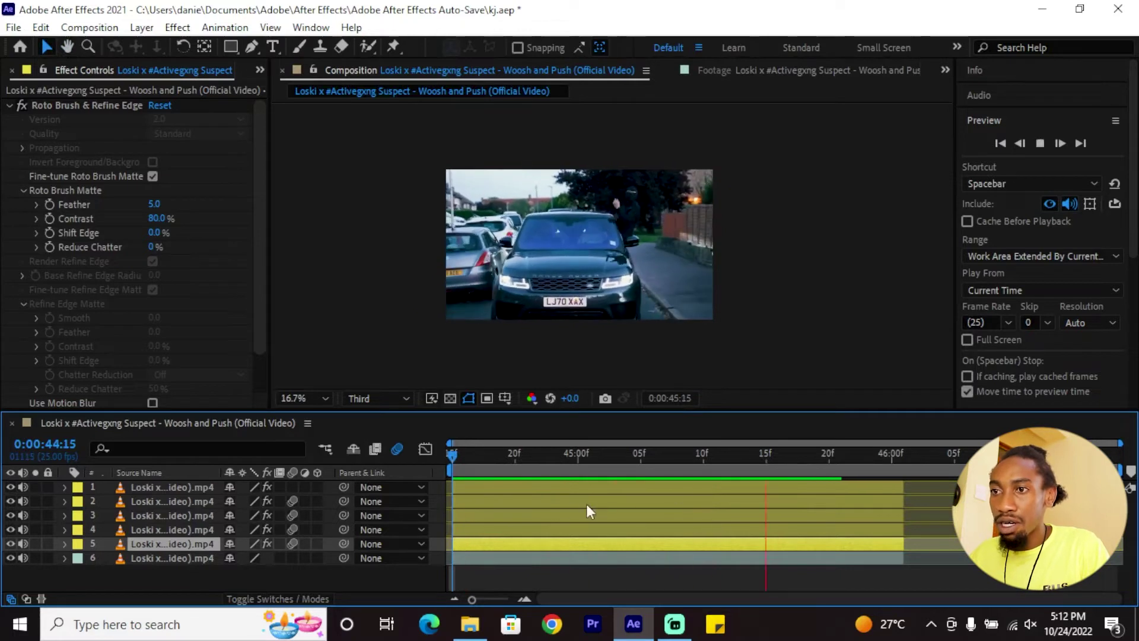
{"action": "key", "text": "space"}
- Reveal the keyframes of layers 2 to 5 and examine their staggered timing in the maximized timeline
{"action": "left_click", "coordinate": [155, 500]}
{"action": "left_click", "coordinate": [170, 544], "text": "shift"}
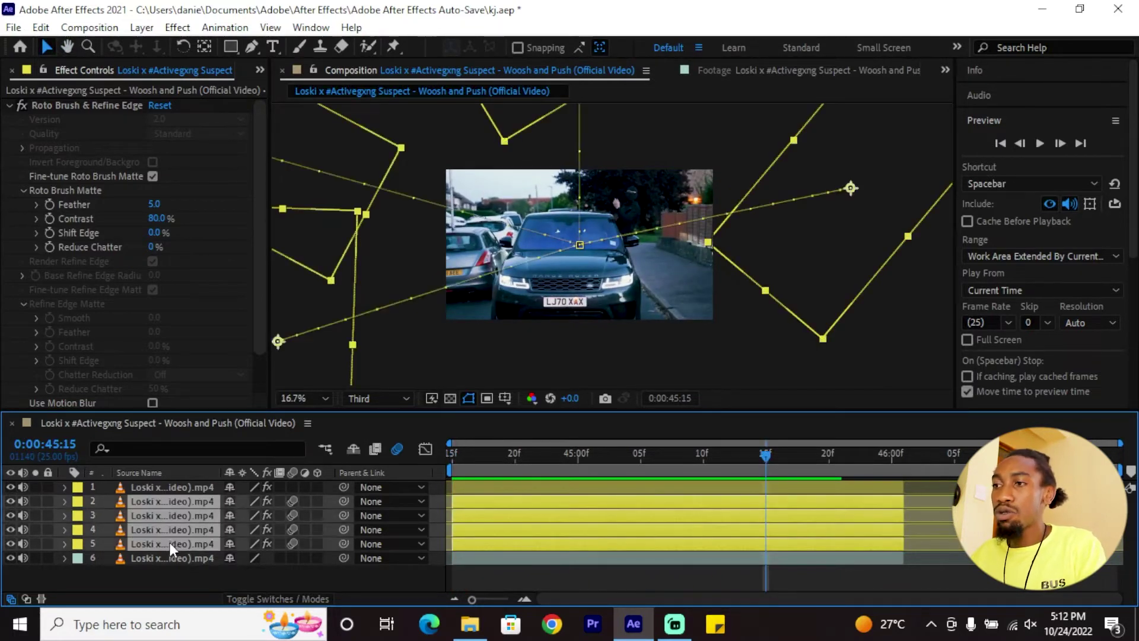
{"action": "key", "text": "u"}
{"action": "key", "text": "grave"}
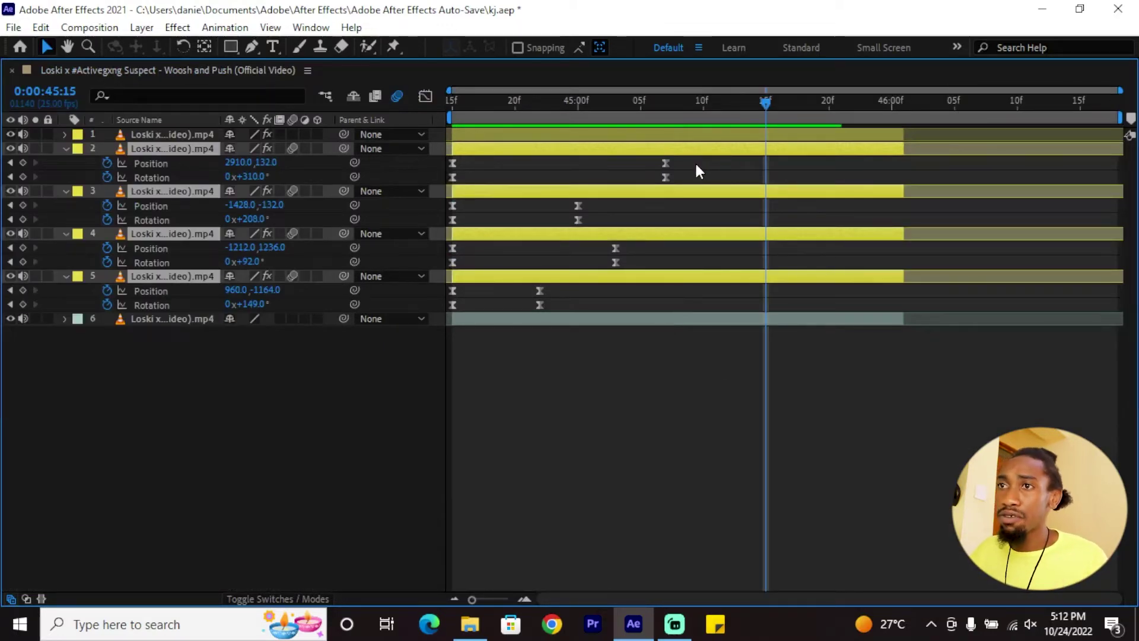
{"action": "key", "text": "grave"}
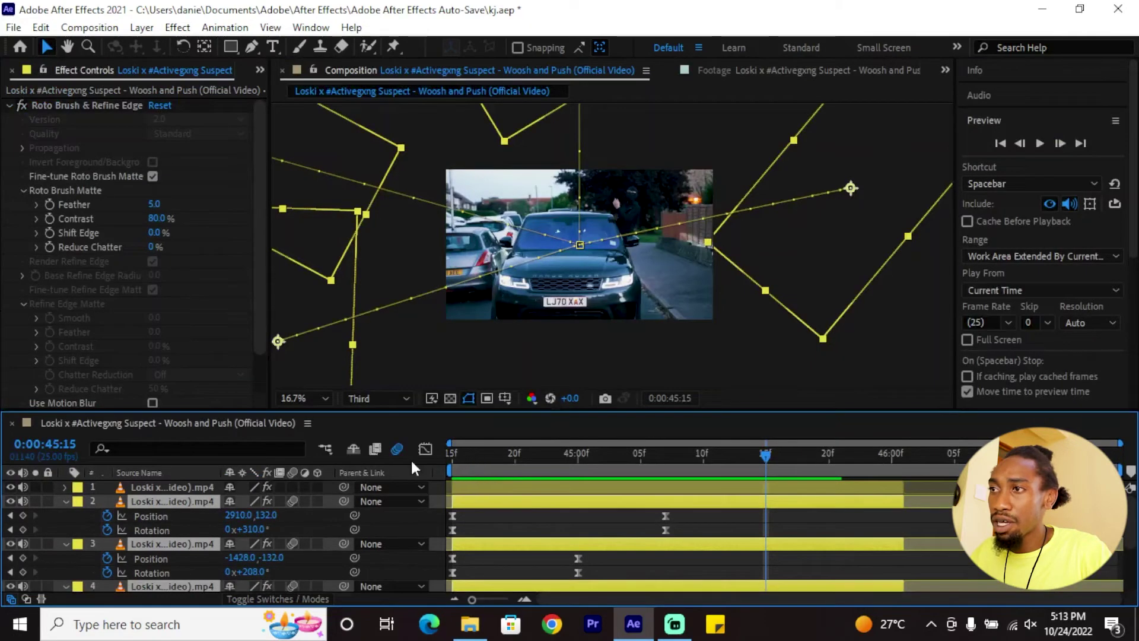
{"action": "key", "text": "Page_Up"}
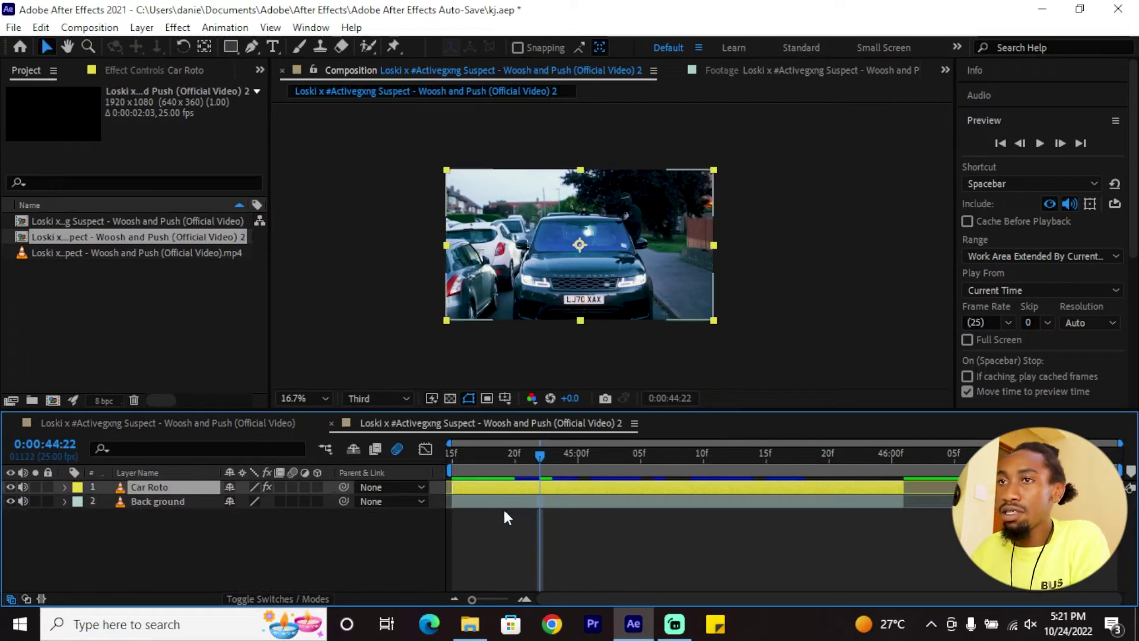
- Duplicate the Car Roto layer in the second composition and trim the copy's start to 0:00:44:20
{"action": "left_click_drag", "start_coordinate": [521, 467], "coordinate": [497, 472]}
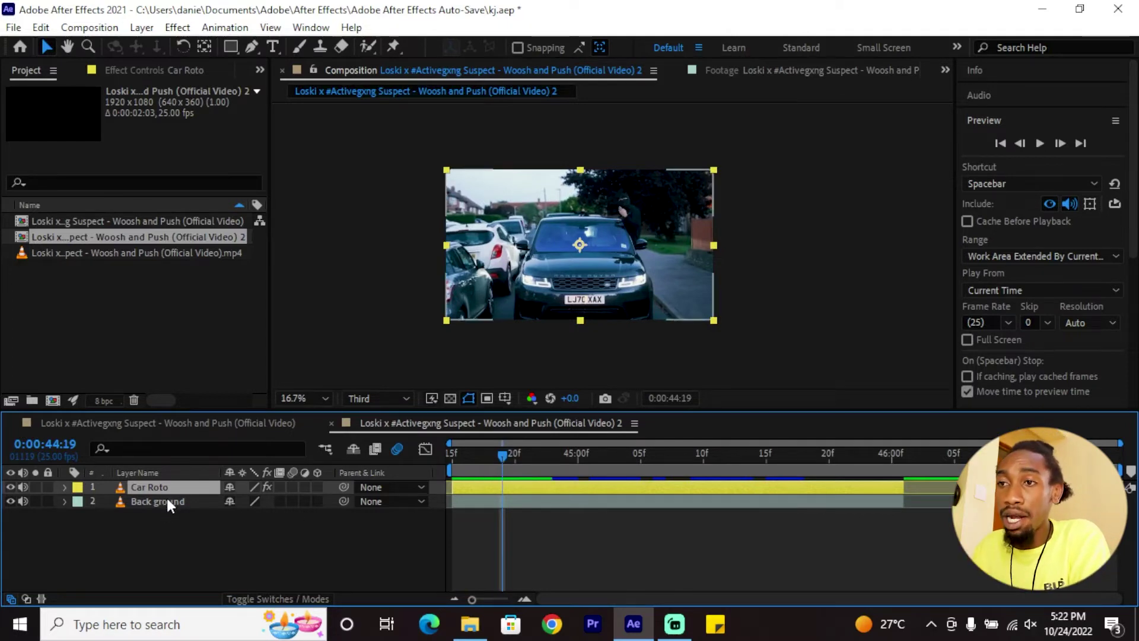
{"action": "left_click_drag", "start_coordinate": [522, 468], "coordinate": [514, 467]}
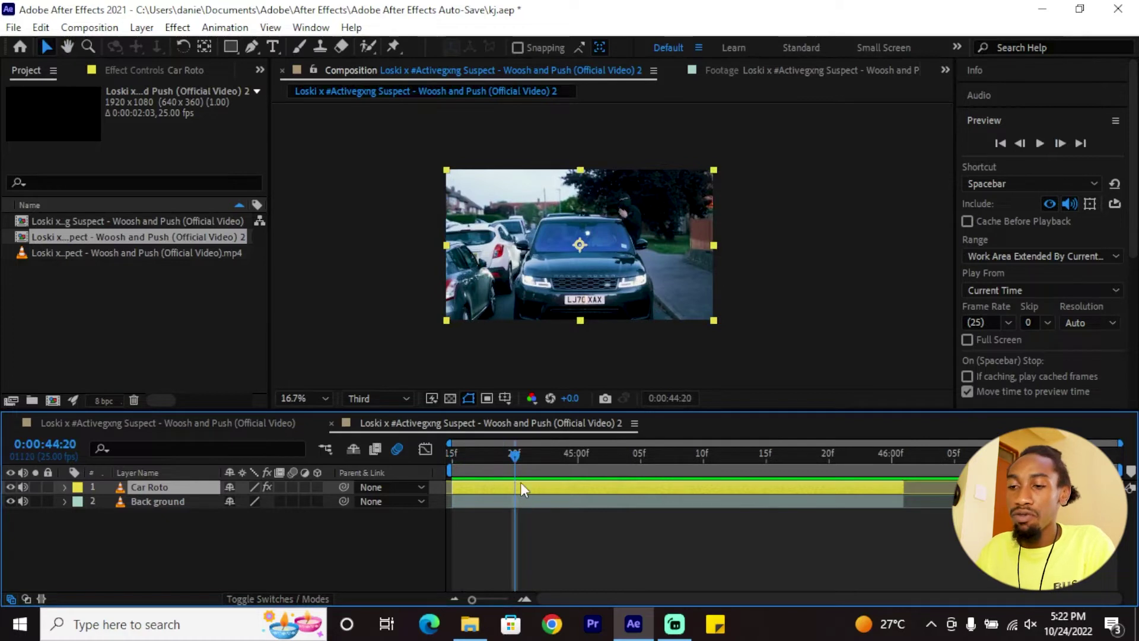
{"action": "key", "text": "ctrl+d"}
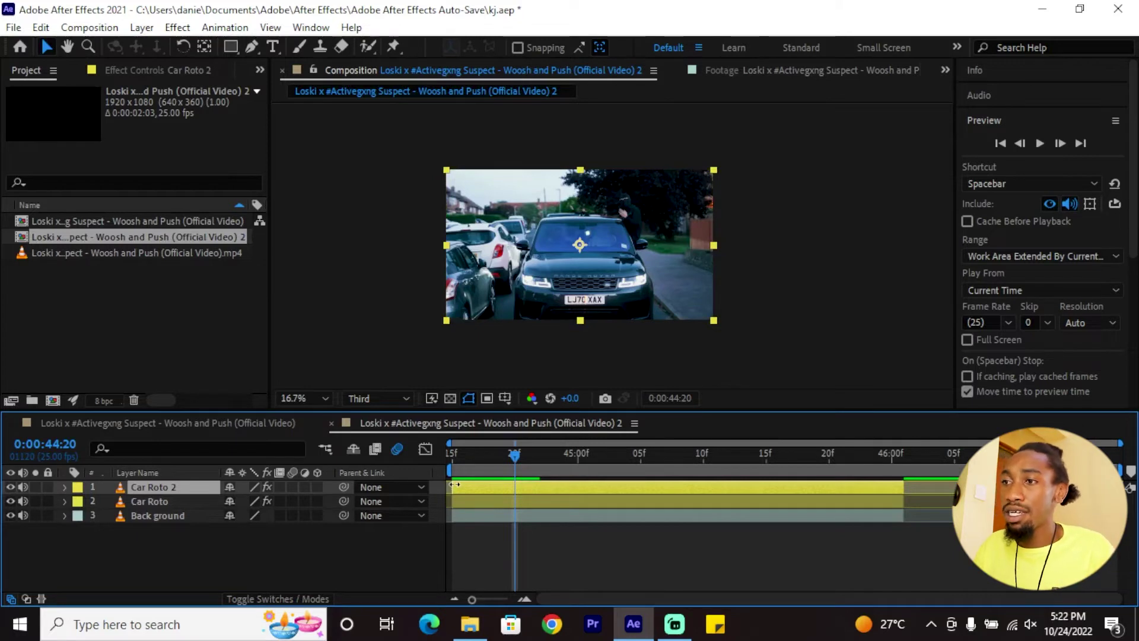
{"action": "left_click_drag", "start_coordinate": [458, 485], "coordinate": [515, 487]}
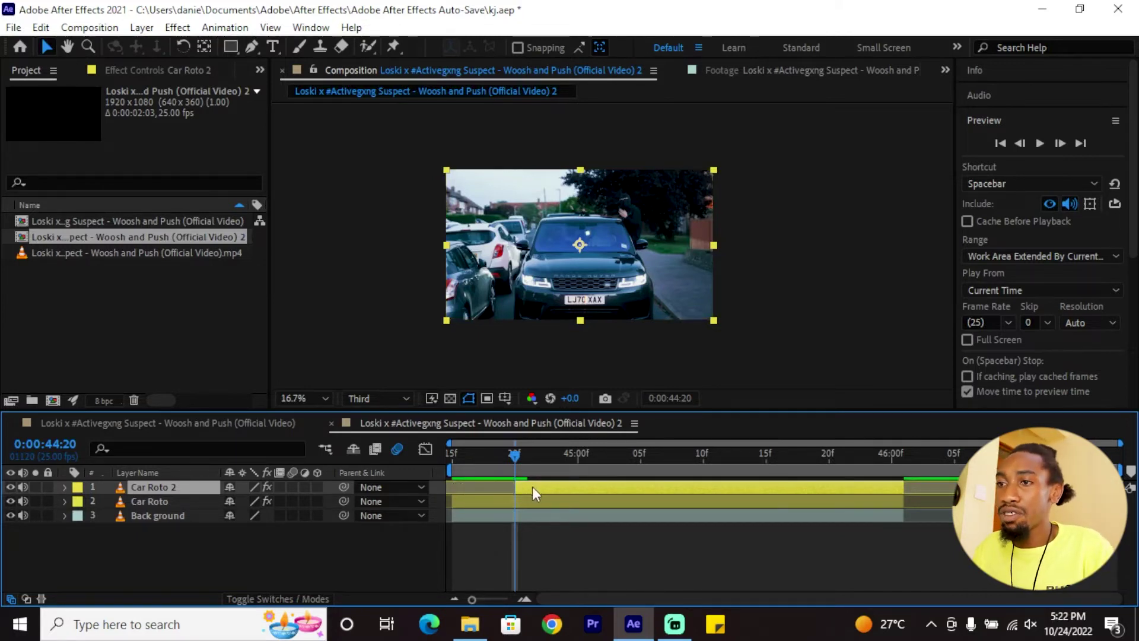
- Keyframe Car Roto 2's Scale at 100% on 0:00:44:20 and 80% on 0:00:44:22, and preview the result
{"action": "key", "text": "s"}
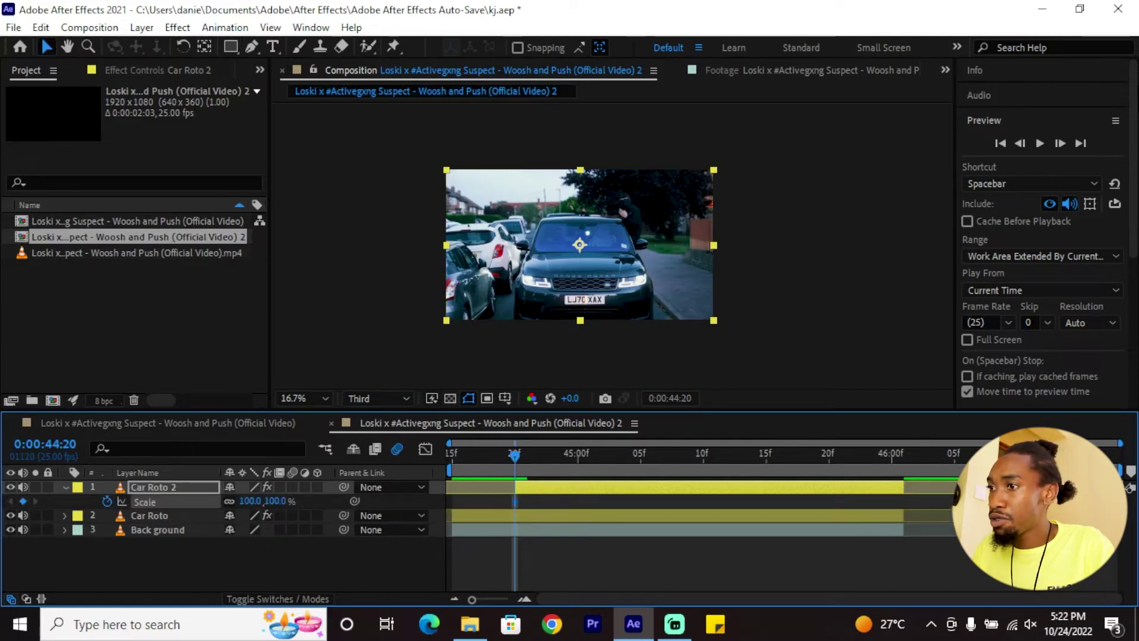
{"action": "left_click", "coordinate": [1060, 144]}
{"action": "left_click", "coordinate": [1059, 144]}
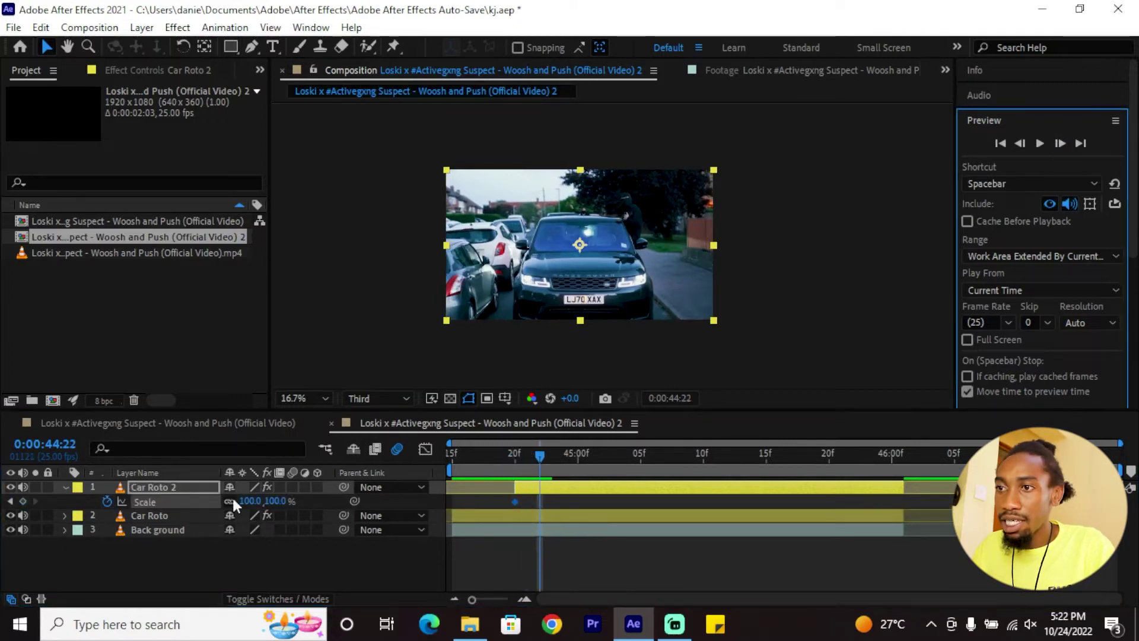
{"action": "left_click", "coordinate": [250, 501]}
{"action": "type", "text": "80"}
{"action": "key", "text": "Return"}
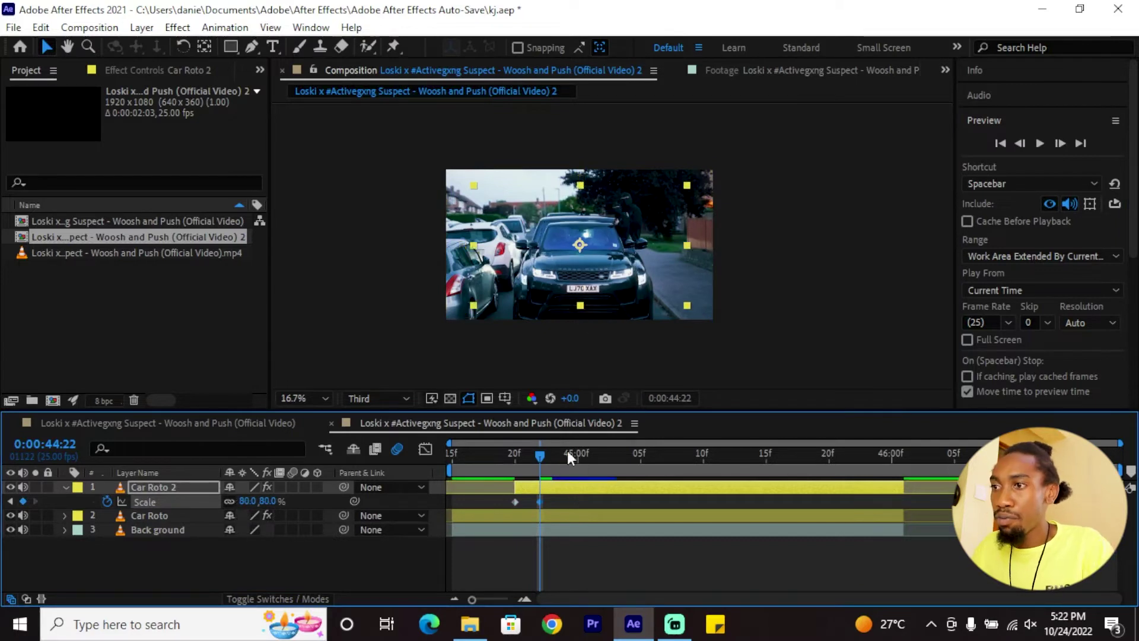
{"action": "key", "text": "space"}
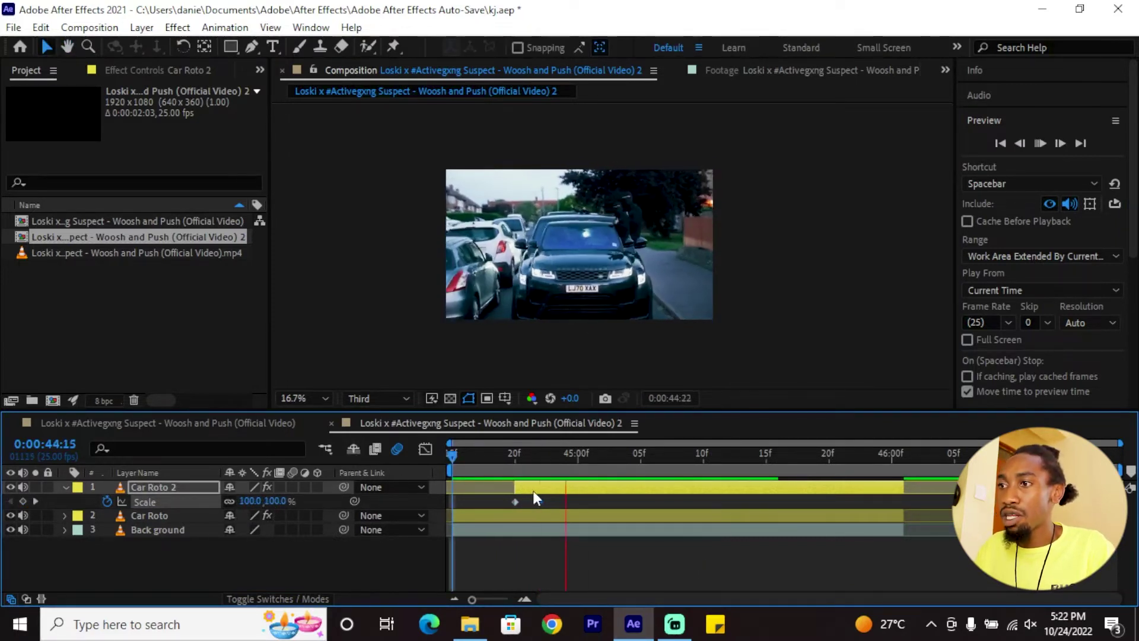
{"action": "key", "text": "space"}
- Apply Easy Ease to both Scale keyframes of Car Roto 2 and preview from the start of the composition
{"action": "right_click", "coordinate": [518, 504]}
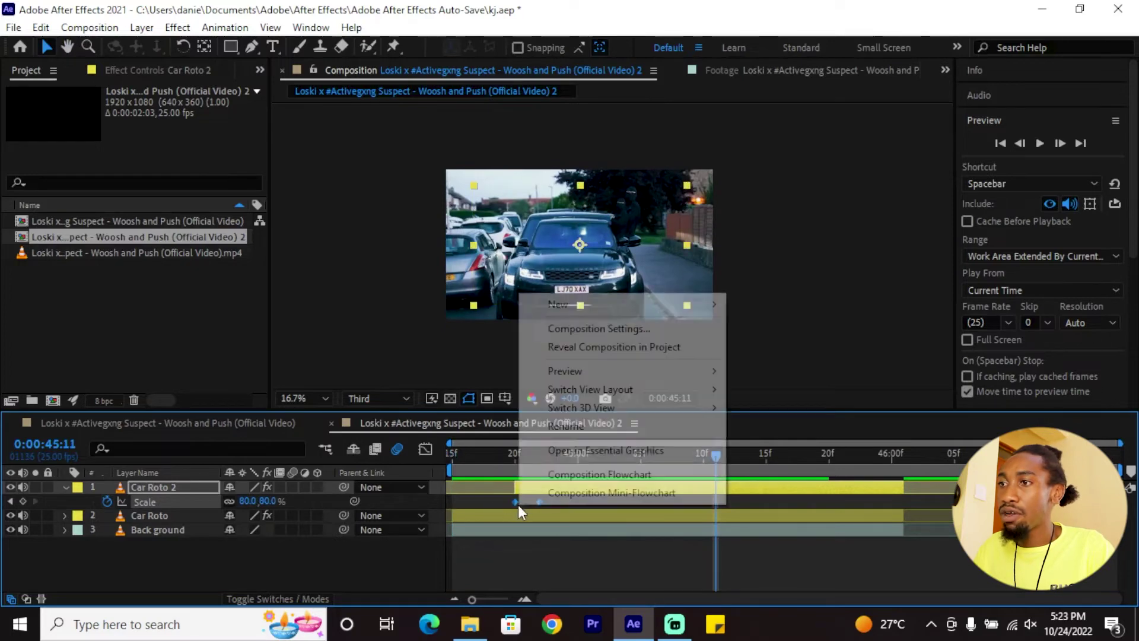
{"action": "right_click", "coordinate": [515, 502]}
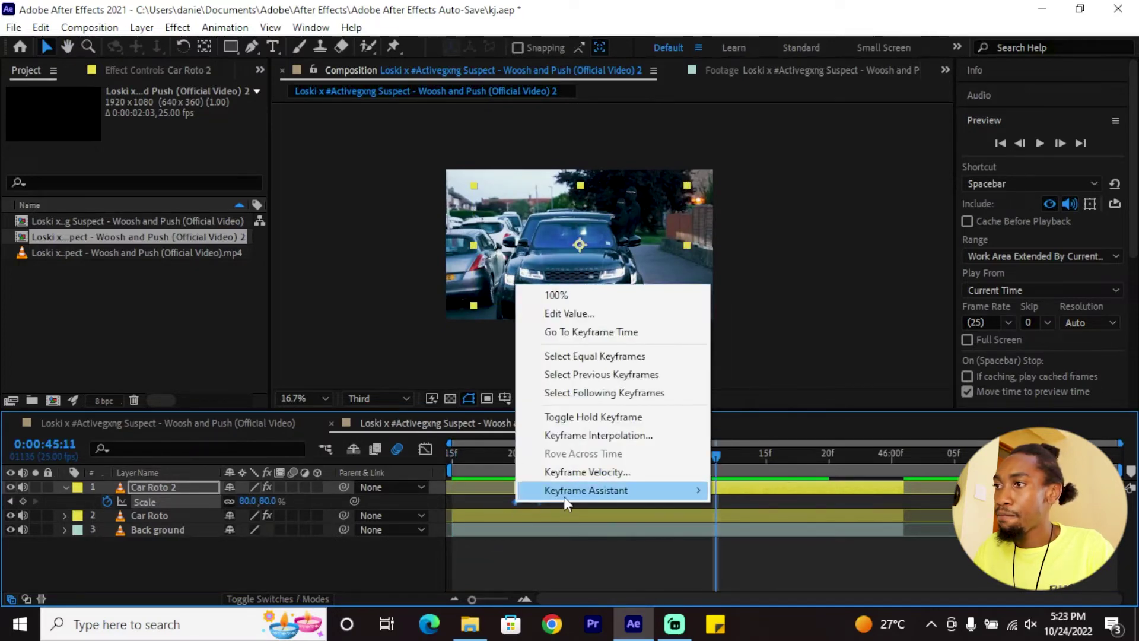
{"action": "mouse_move", "coordinate": [563, 503]}
{"action": "left_click", "coordinate": [914, 379]}
{"action": "key", "text": "Home"}
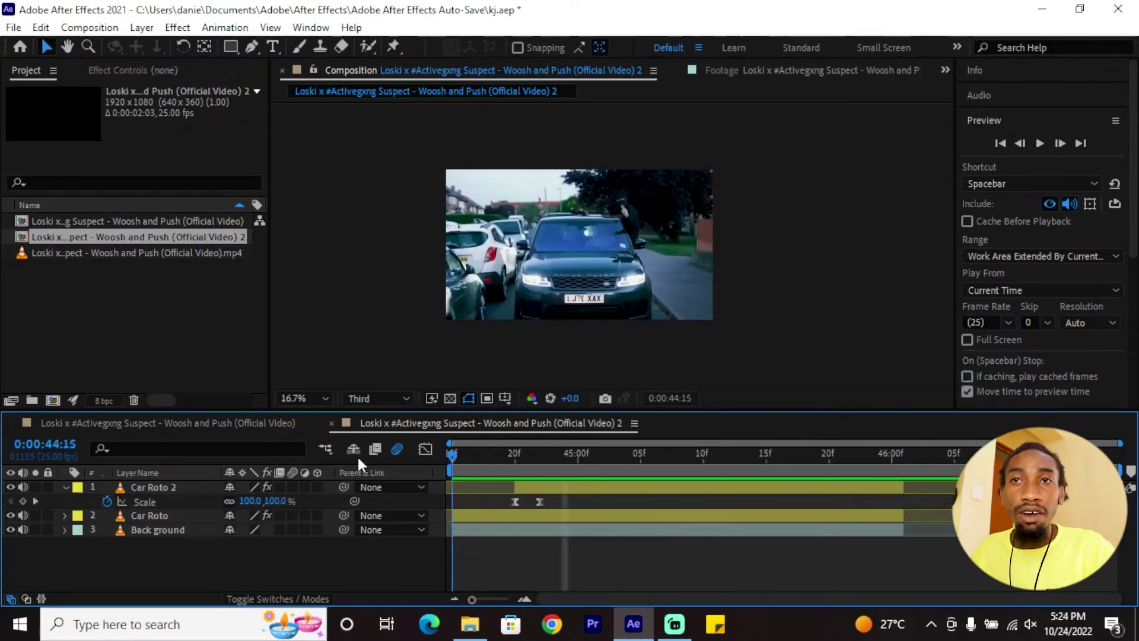
{"action": "key", "text": "space"}
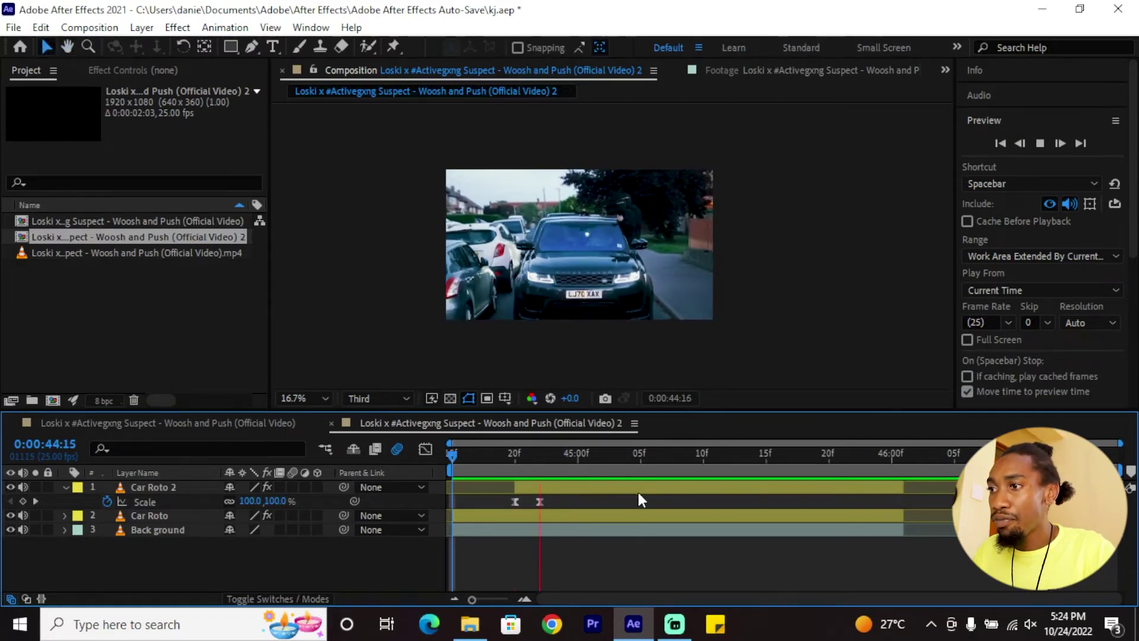
- Duplicate the original Car Roto layer, place the copy at the top of the stack, and trim its start to 0:00:44:24
{"action": "left_click_drag", "start_coordinate": [529, 457], "coordinate": [551, 461]}
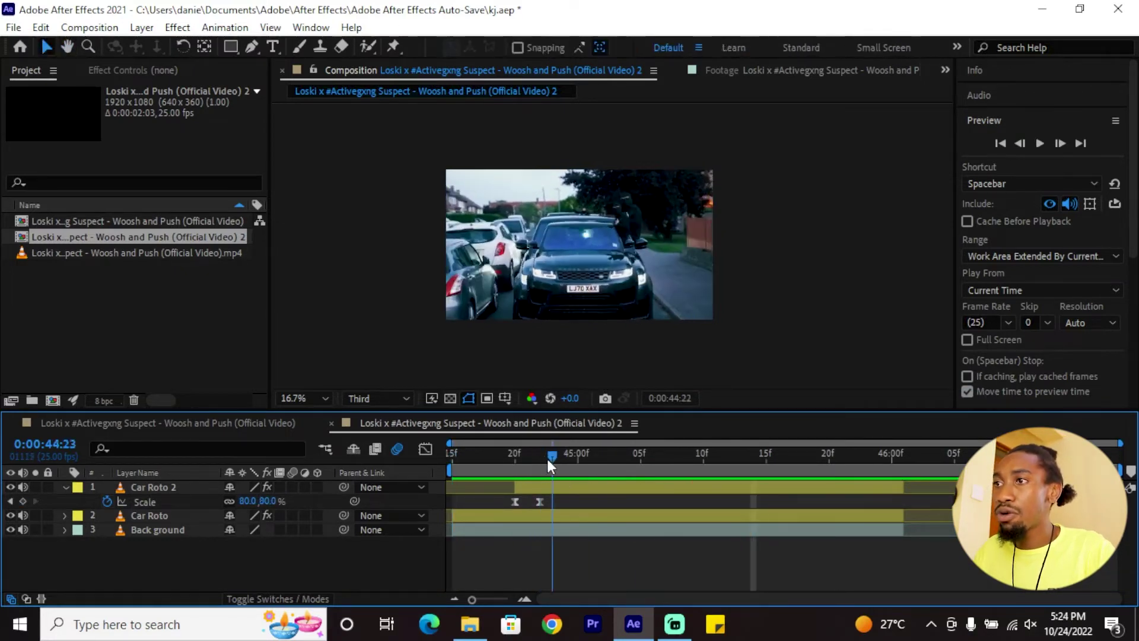
{"action": "key", "text": "Page_Down"}
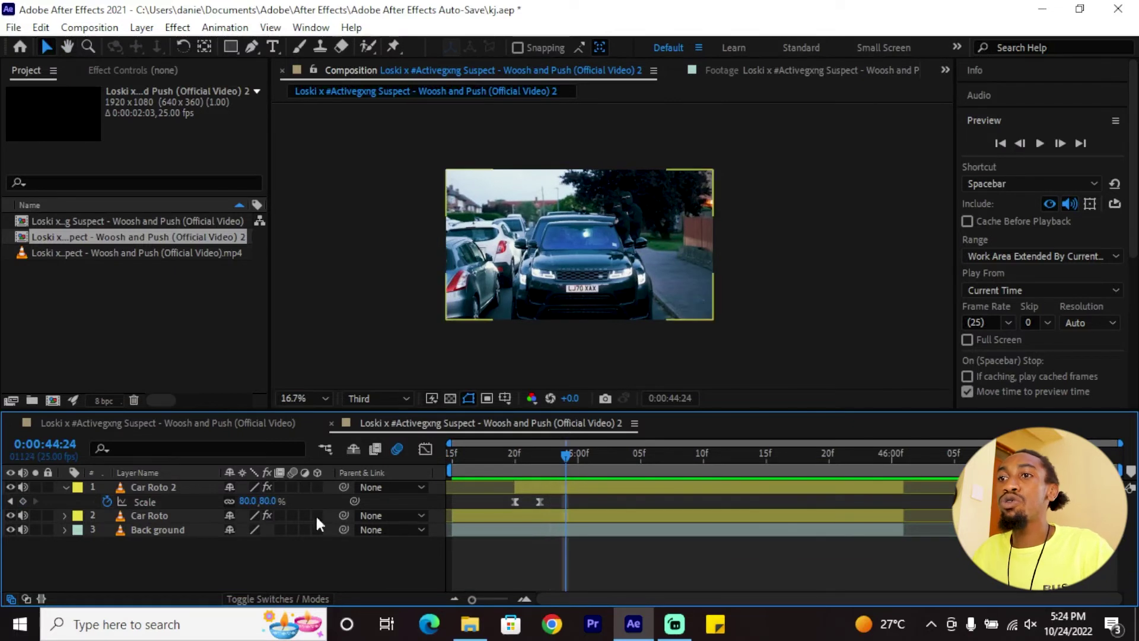
{"action": "left_click", "coordinate": [162, 487]}
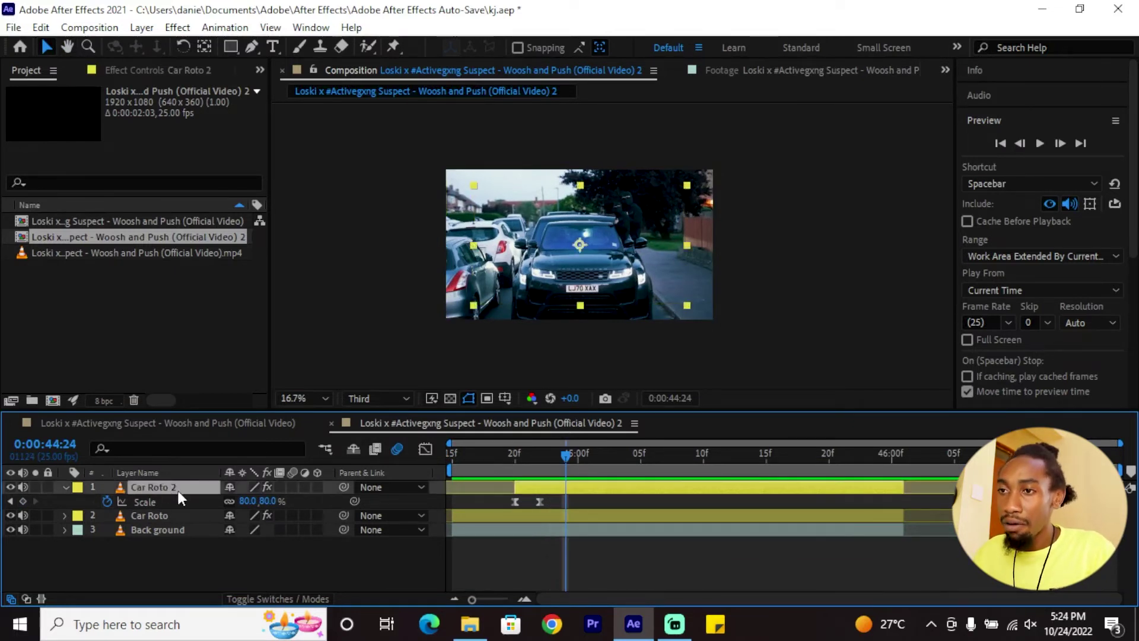
{"action": "left_click", "coordinate": [166, 511]}
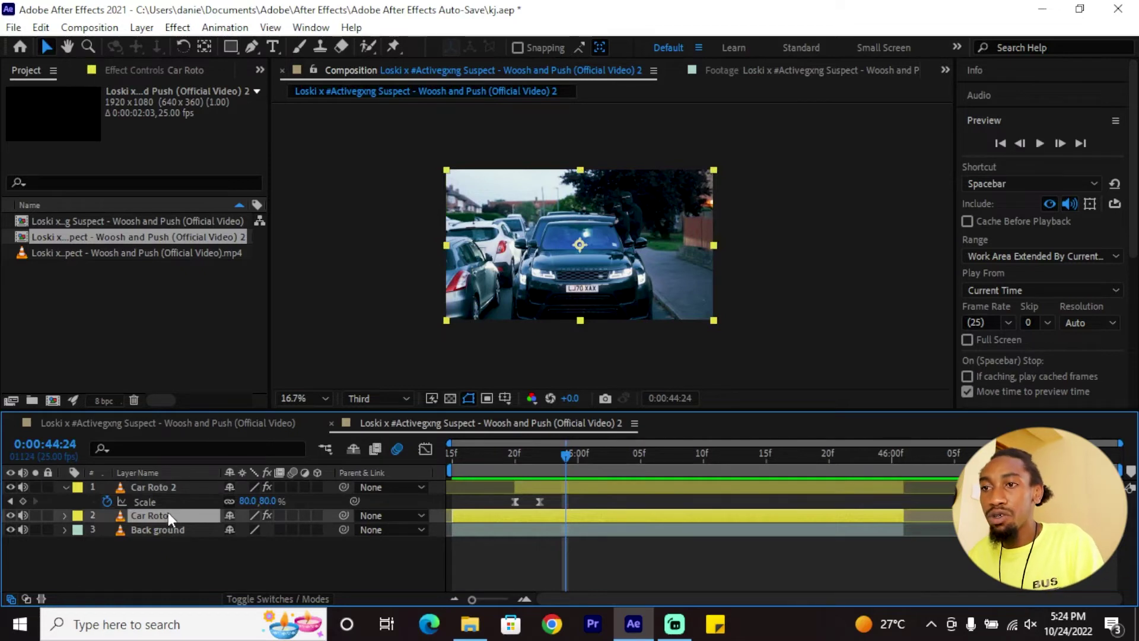
{"action": "key", "text": "ctrl+d"}
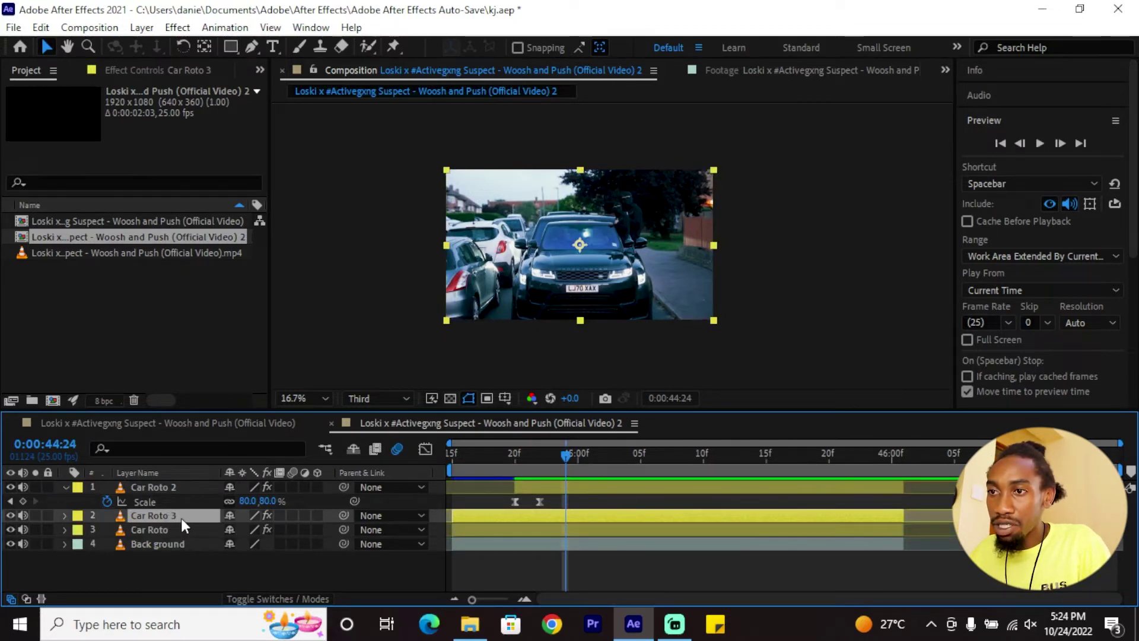
{"action": "left_click_drag", "start_coordinate": [181, 518], "coordinate": [185, 486]}
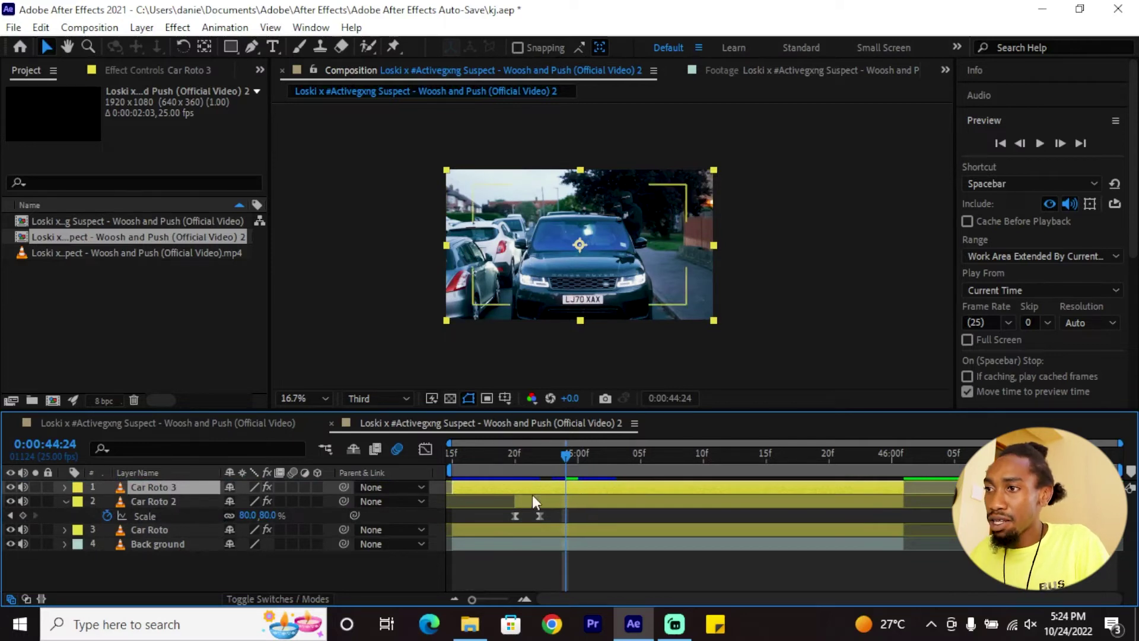
{"action": "left_click_drag", "start_coordinate": [454, 484], "coordinate": [566, 486]}
- Keyframe Car Roto 3's Scale at 80% on 0:00:44:24 and 50% on 0:00:45:02
{"action": "key", "text": "s"}
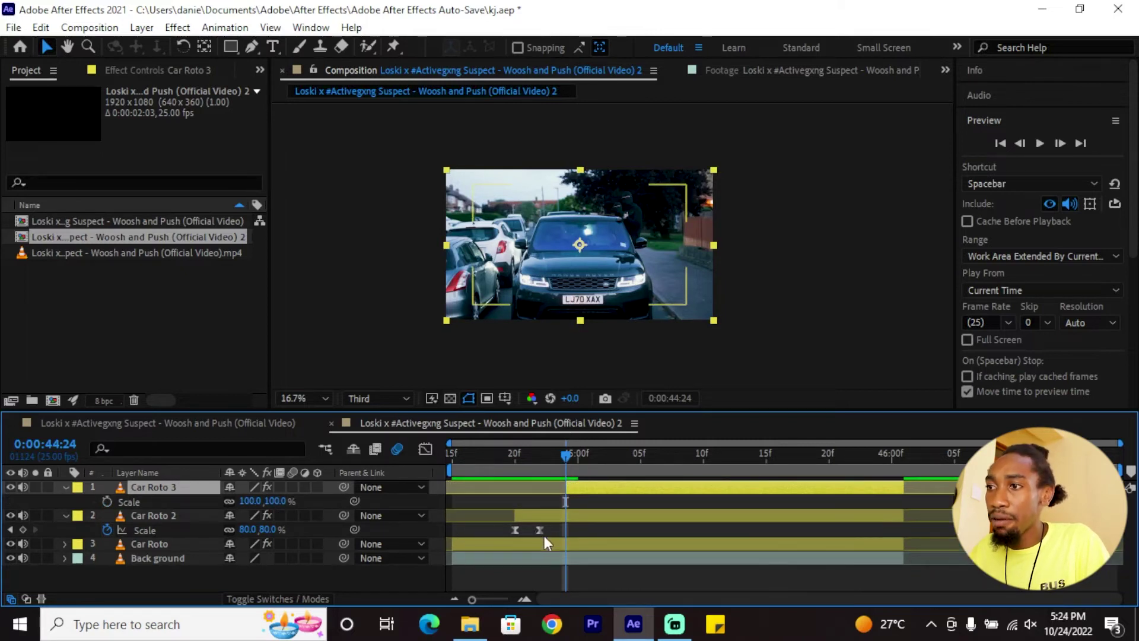
{"action": "left_click", "coordinate": [107, 502]}
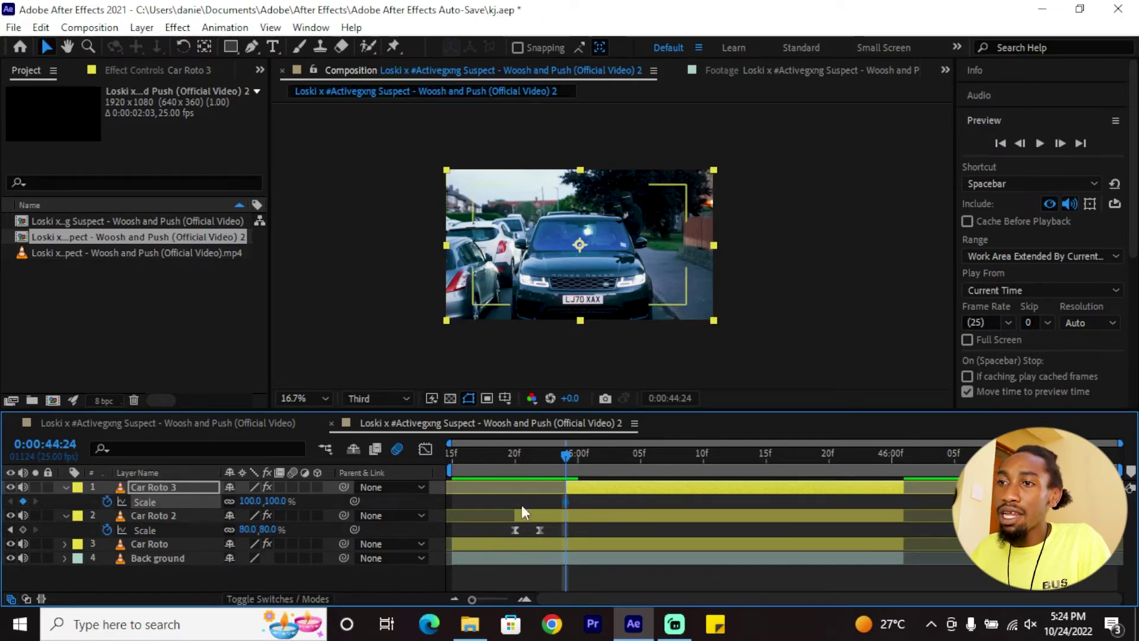
{"action": "left_click", "coordinate": [248, 501]}
{"action": "type", "text": "80"}
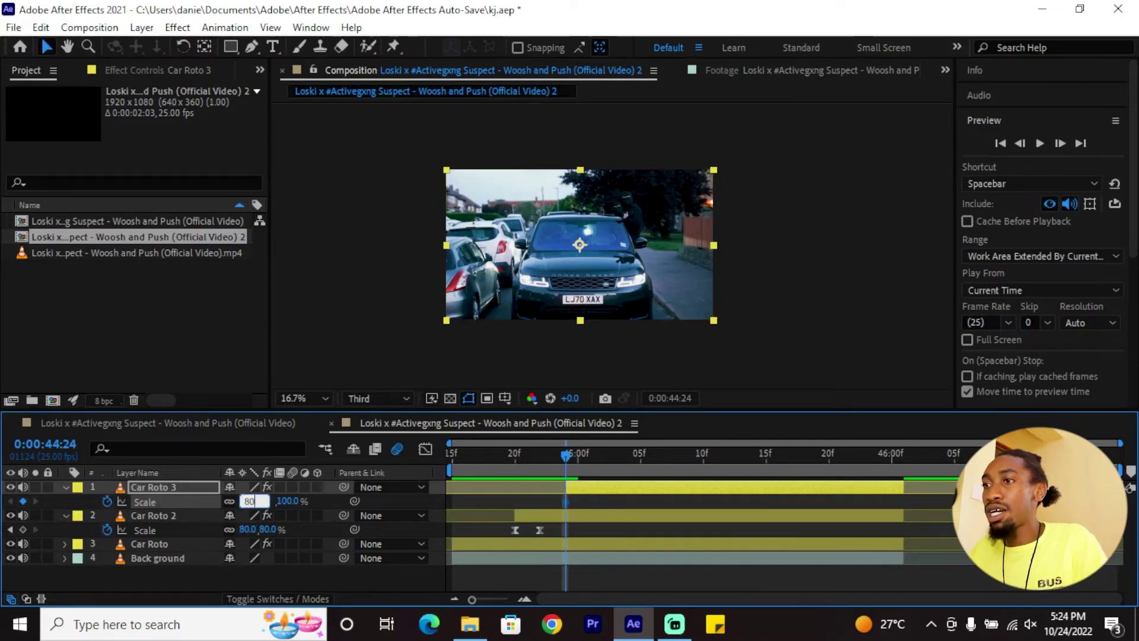
{"action": "key", "text": "Return"}
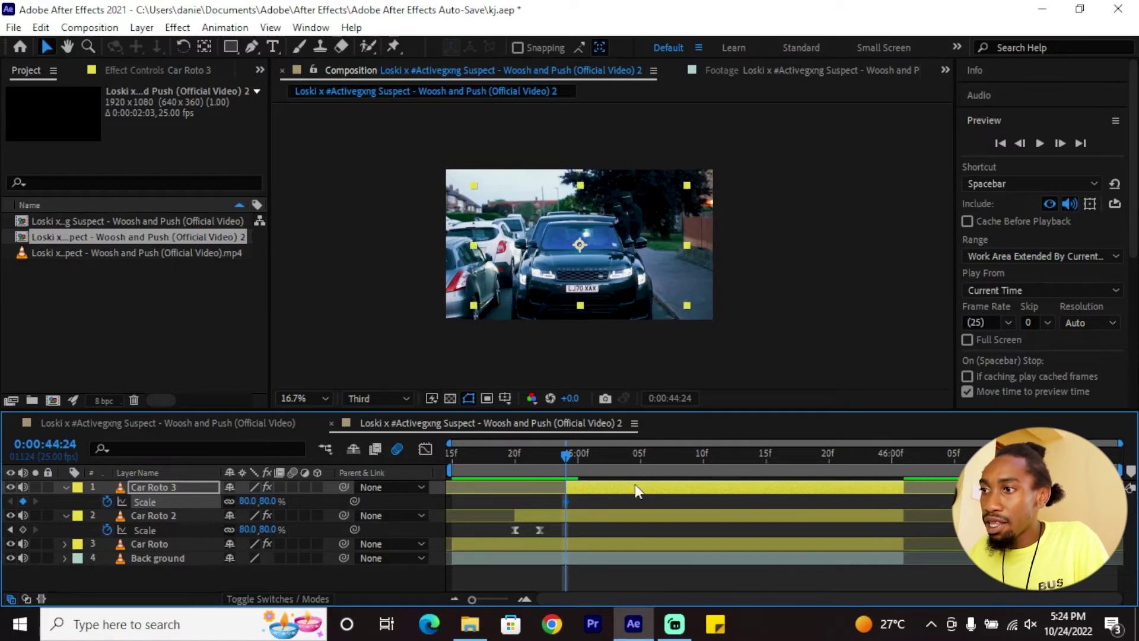
{"action": "left_click_drag", "start_coordinate": [571, 460], "coordinate": [586, 462]}
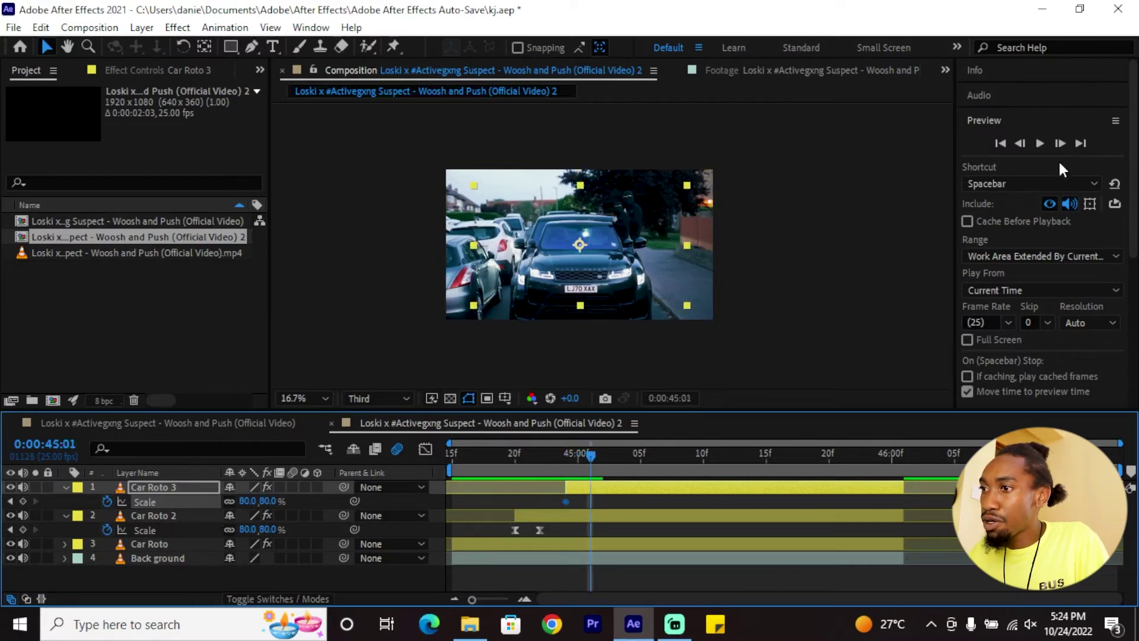
{"action": "left_click", "coordinate": [1059, 143]}
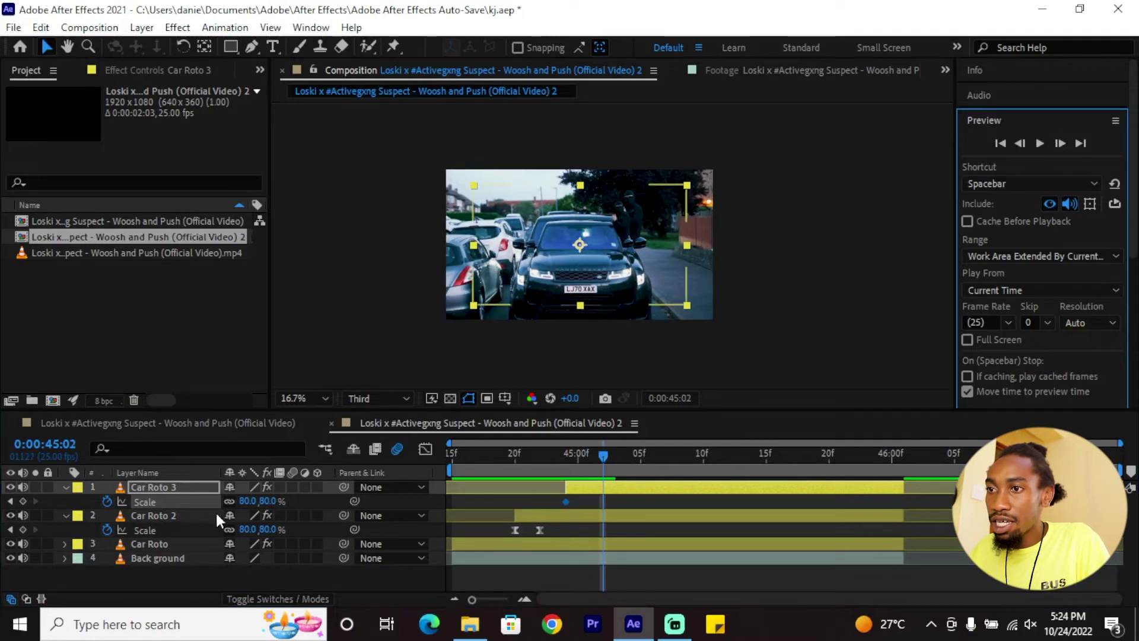
{"action": "mouse_move", "coordinate": [245, 502]}
{"action": "left_mouse_down"}
{"action": "mouse_move", "coordinate": [216, 502]}
{"action": "mouse_move", "coordinate": [245, 503]}
{"action": "left_mouse_up"}
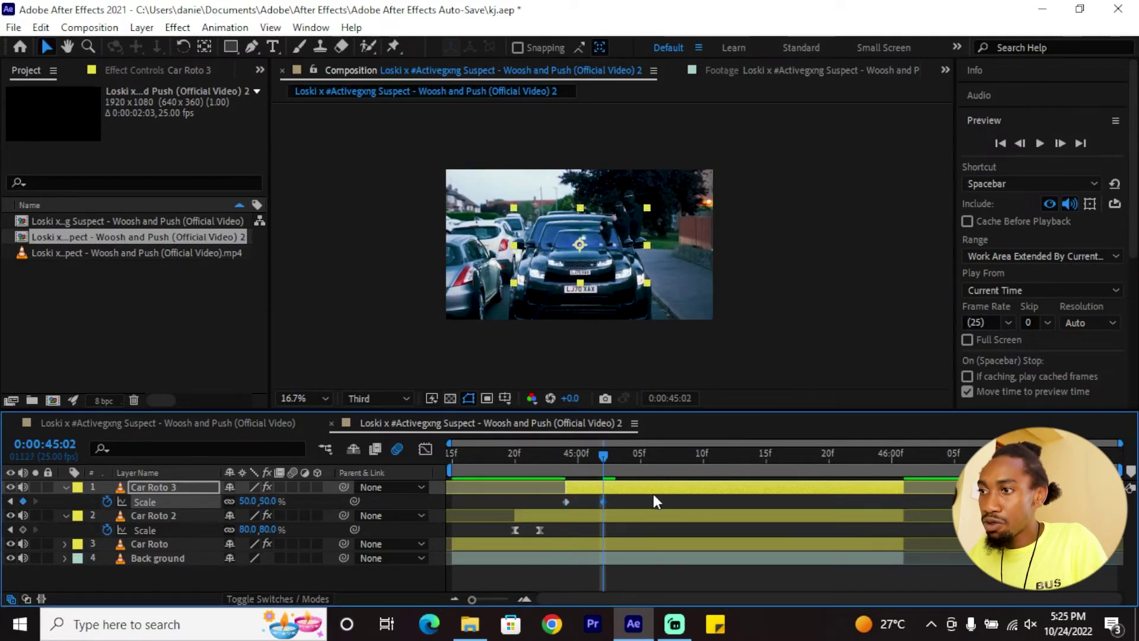
- Apply Easy Ease to Car Roto 3's Scale keyframes and collapse the keyframed properties of Car Roto 3 and Car Roto 2
{"action": "right_click", "coordinate": [566, 502]}
{"action": "mouse_move", "coordinate": [735, 490]}
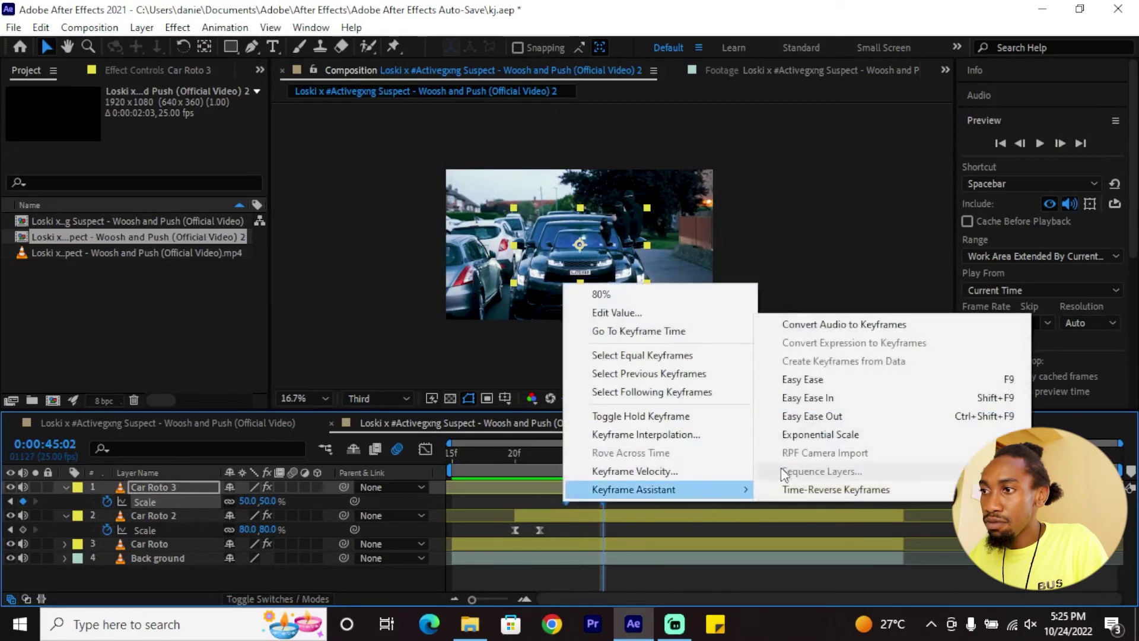
{"action": "left_click", "coordinate": [849, 372]}
{"action": "key", "text": "u"}
{"action": "left_click", "coordinate": [156, 502]}
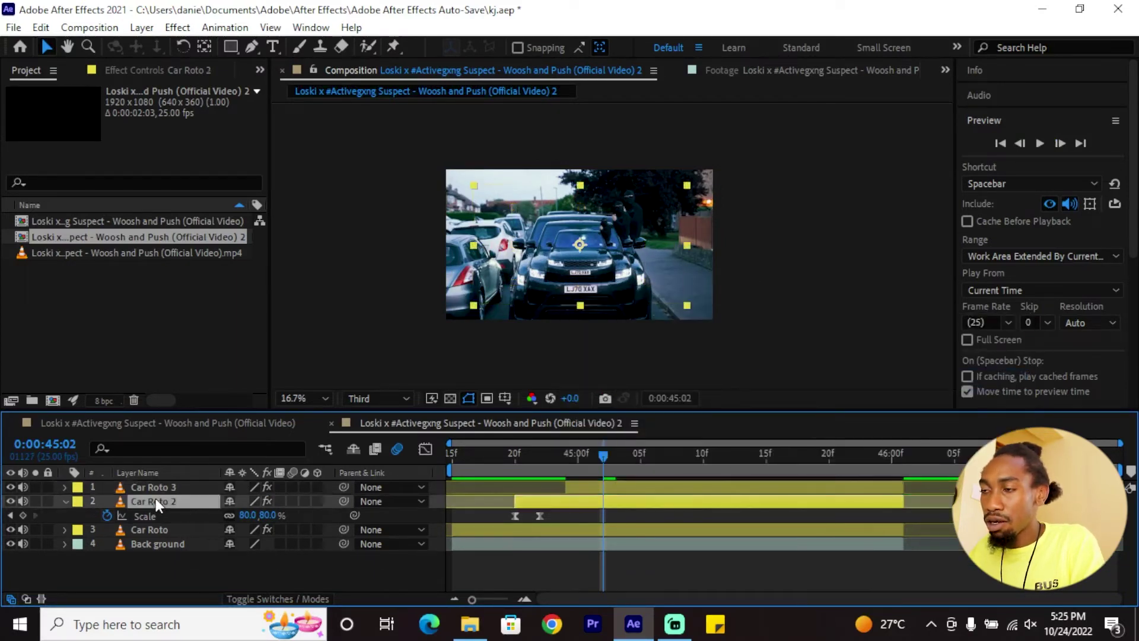
{"action": "key", "text": "u"}
{"action": "left_click", "coordinate": [567, 551]}
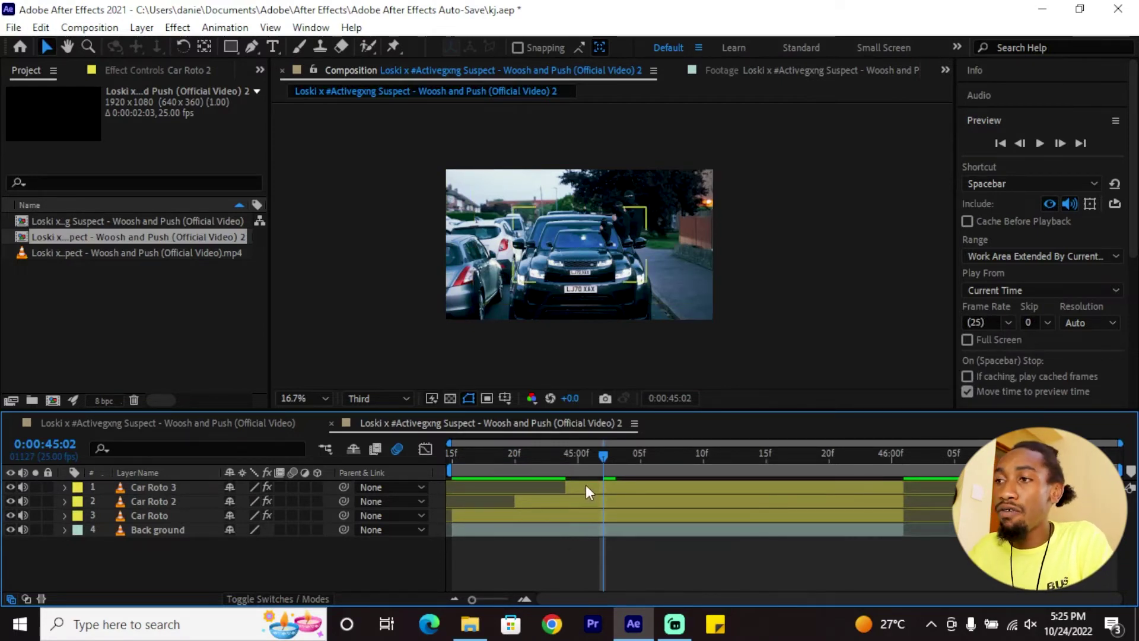
- Preview the stacked scale-down animation from the start of the composition
{"action": "key", "text": "Home"}
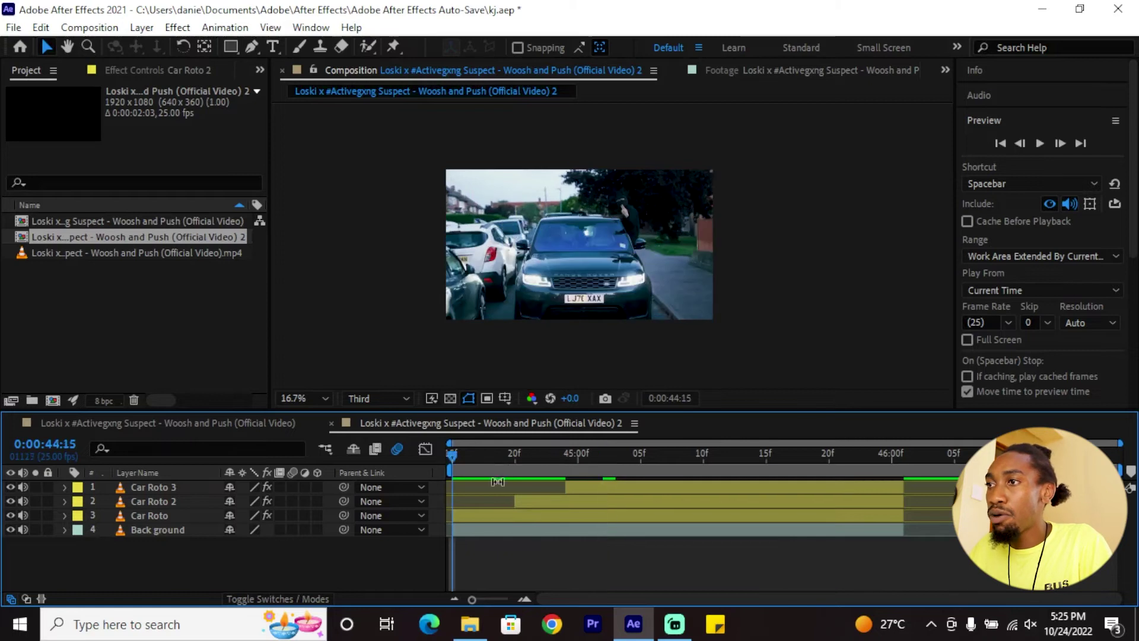
{"action": "key", "text": "space"}
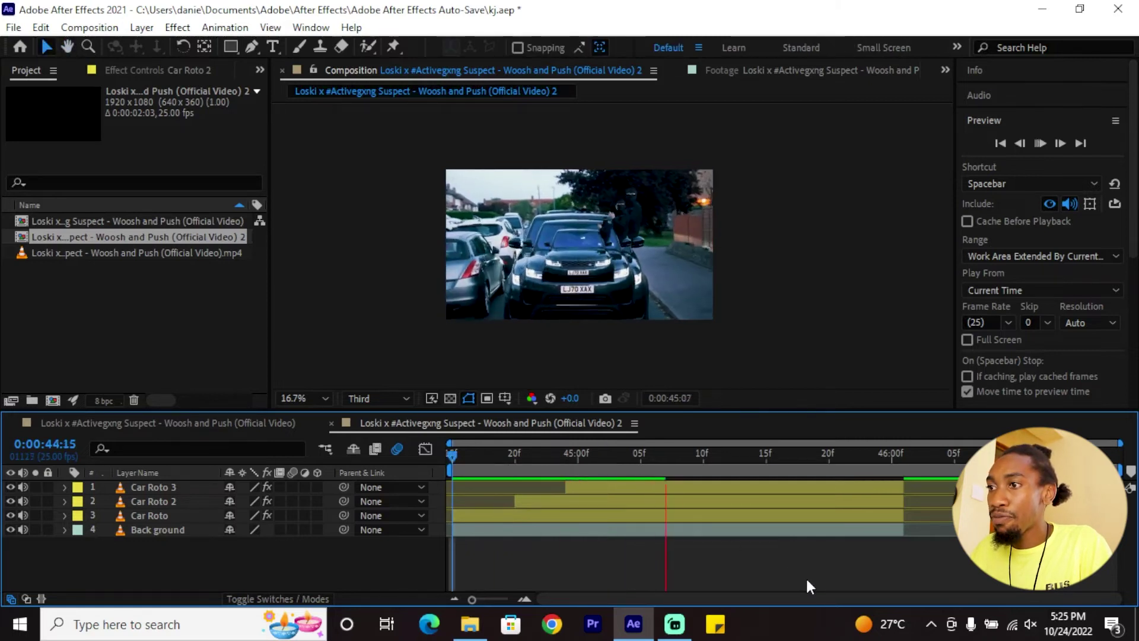
{"action": "key", "text": "Home"}
{"action": "key", "text": "space"}
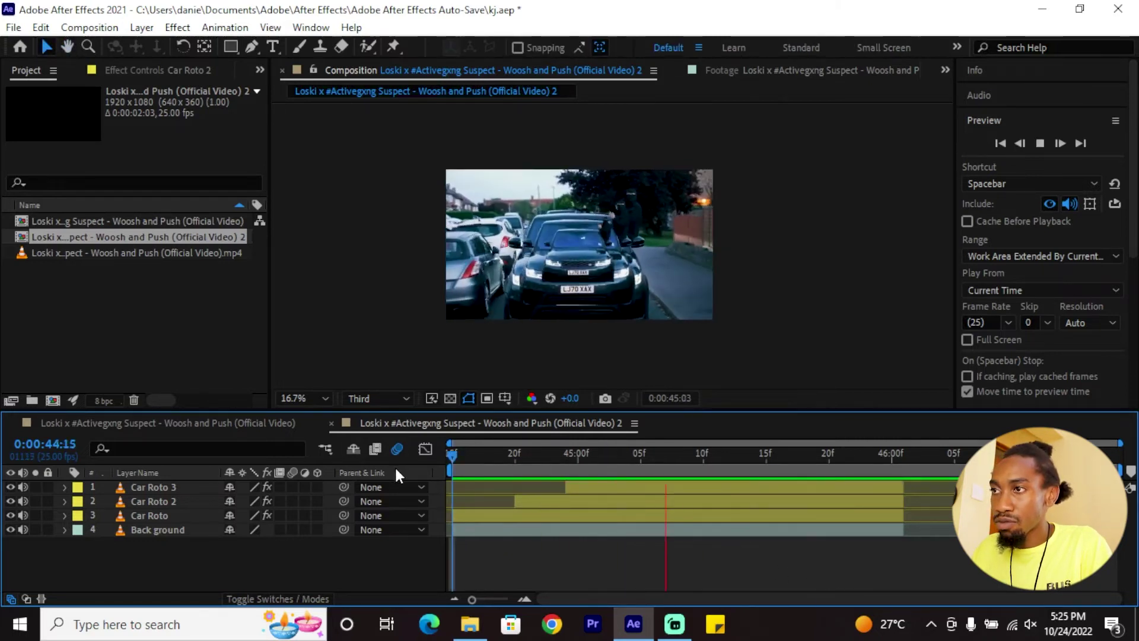
- Copy Car Roto 3's two eased Scale keyframes and paste them at 0:00:45:07 on the same layer
{"action": "left_click", "coordinate": [579, 482]}
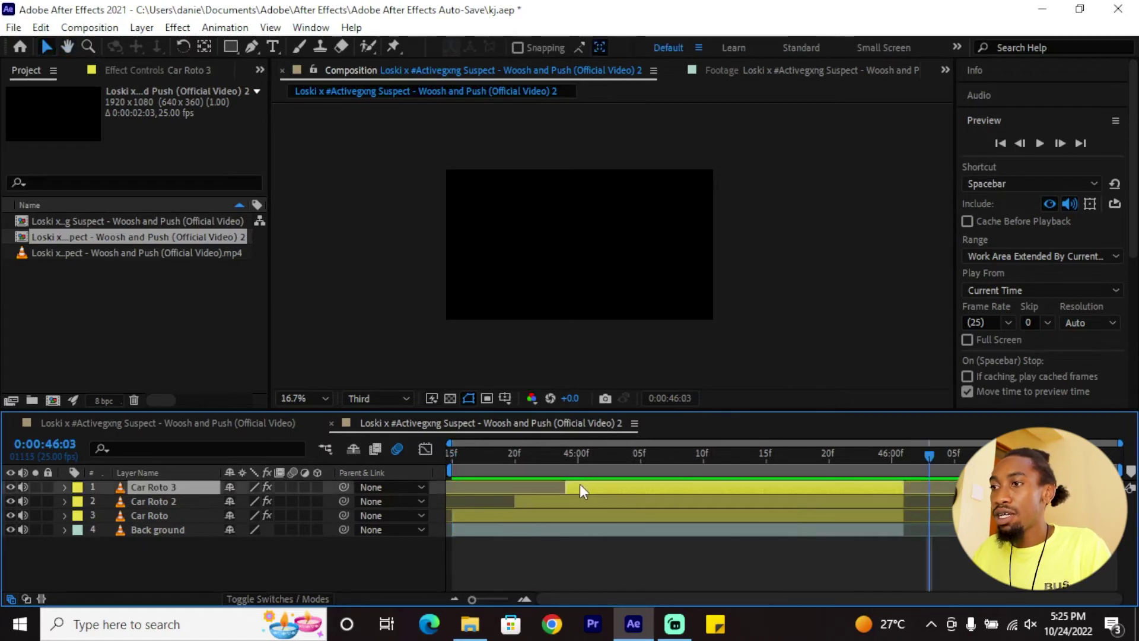
{"action": "left_click_drag", "start_coordinate": [515, 456], "coordinate": [626, 466]}
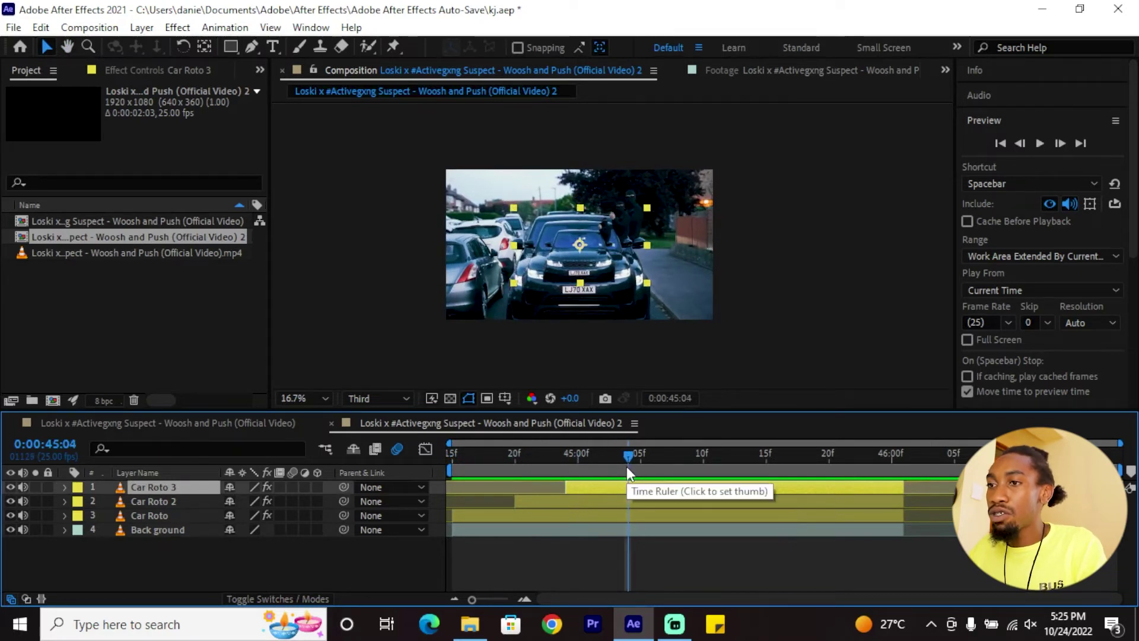
{"action": "key", "text": "s"}
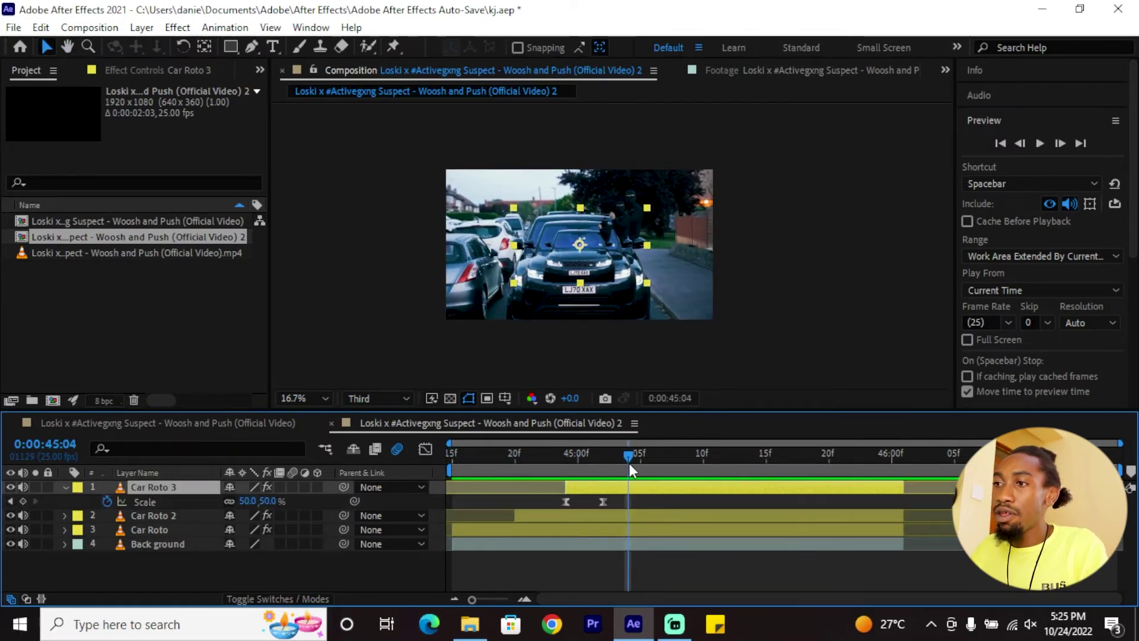
{"action": "left_click_drag", "start_coordinate": [629, 463], "coordinate": [666, 465]}
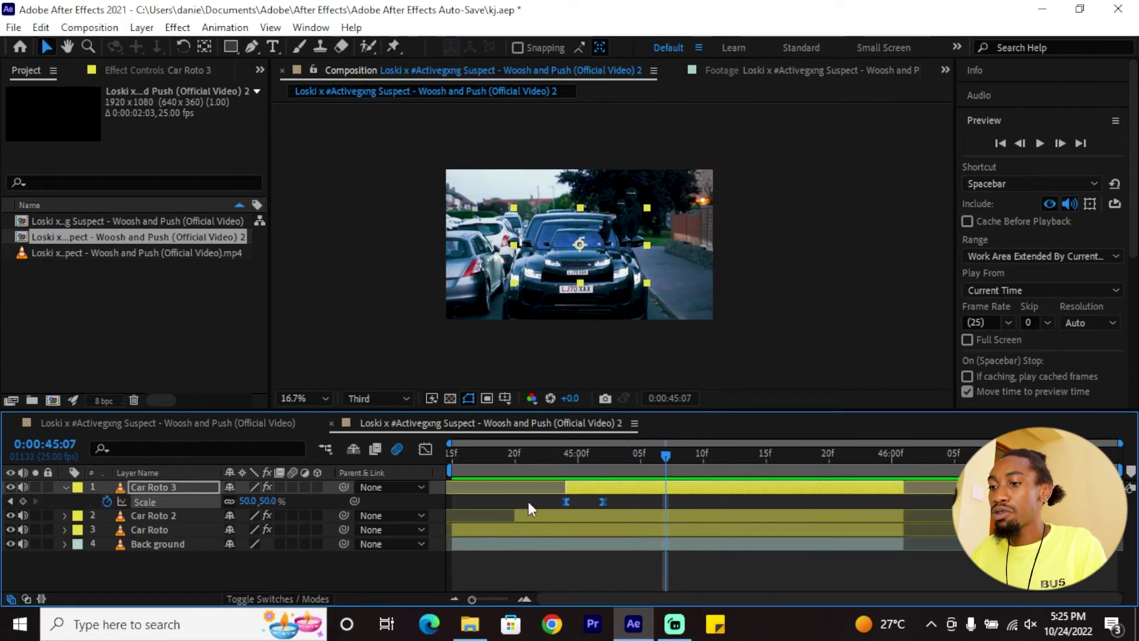
{"action": "key", "text": "ctrl+v"}
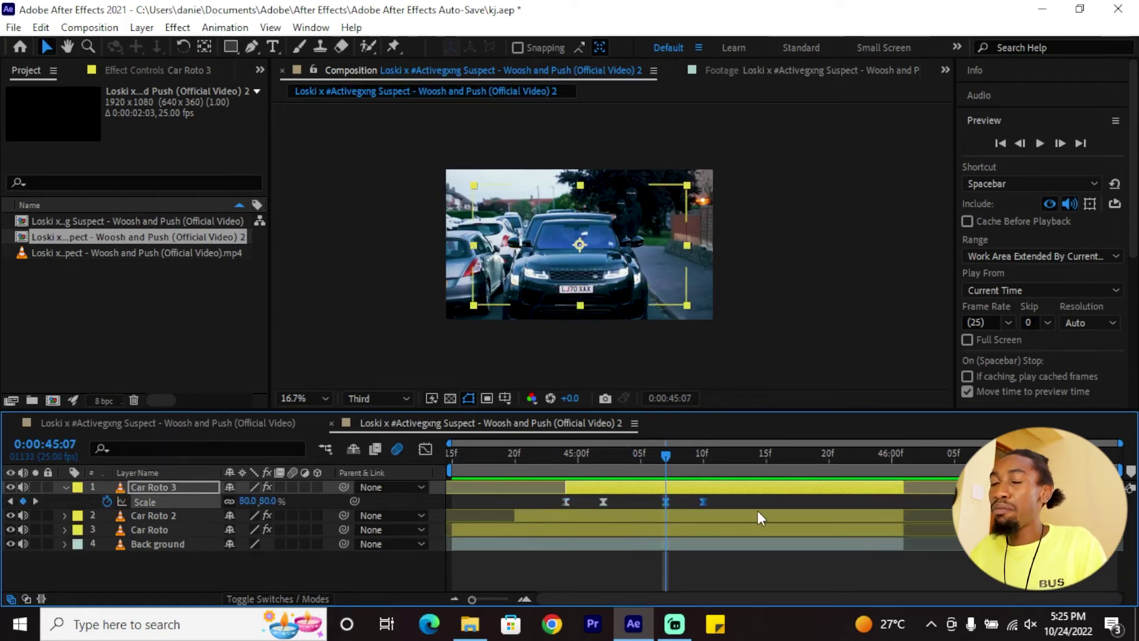
{"action": "left_click", "coordinate": [727, 509]}
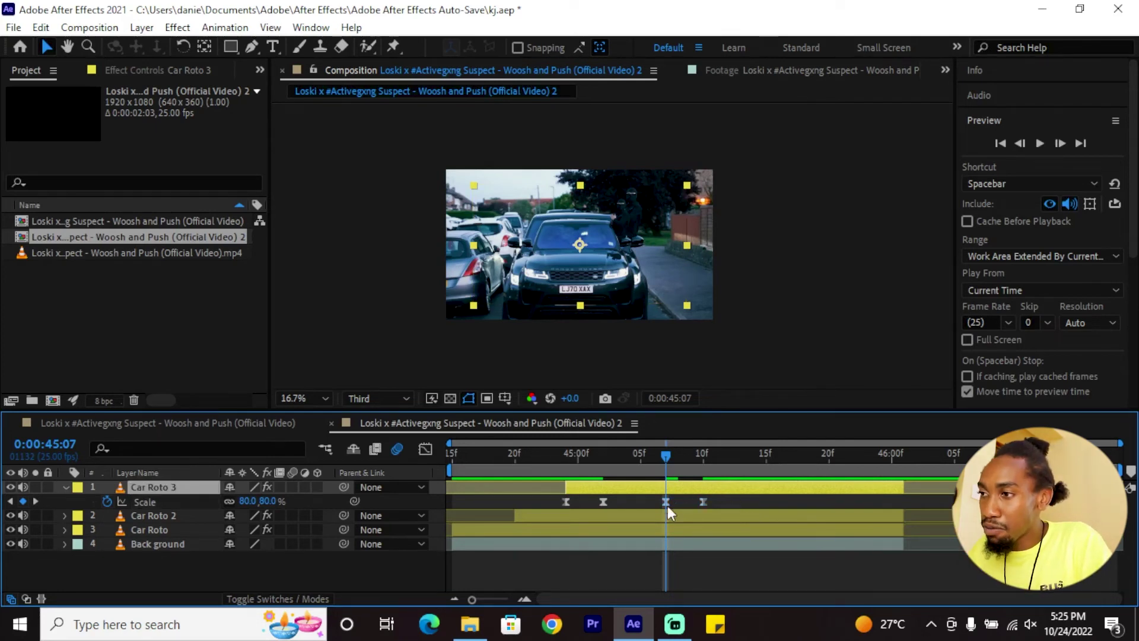
- Reverse Car Roto 3's pasted Scale keyframes to 50% at 0:00:45:08 and 80% at 0:00:45:11, and trim the layer's end to 0:00:45:11
{"action": "mouse_move", "coordinate": [668, 501]}
{"action": "left_mouse_down"}
{"action": "mouse_move", "coordinate": [726, 503]}
{"action": "mouse_move", "coordinate": [667, 502]}
{"action": "left_mouse_up"}
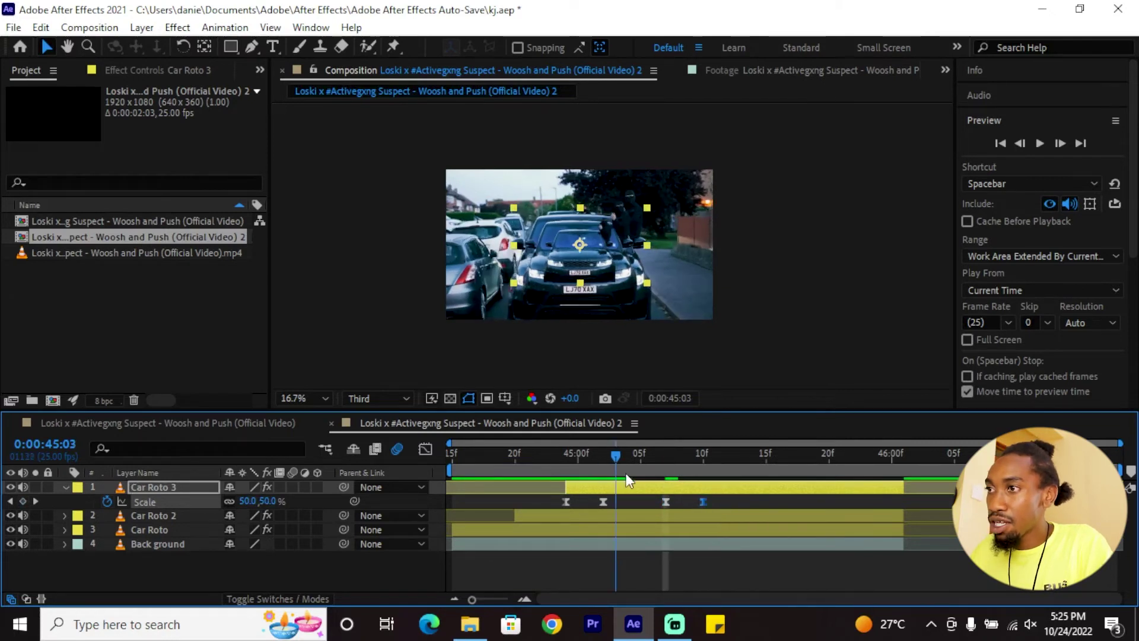
{"action": "left_click_drag", "start_coordinate": [627, 476], "coordinate": [708, 481]}
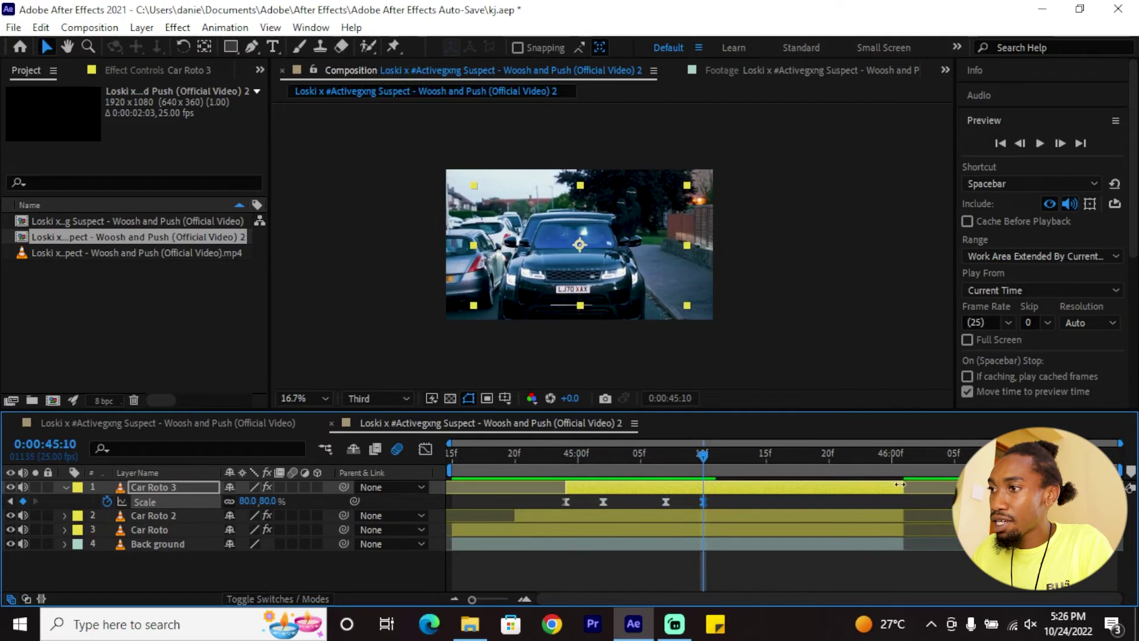
{"action": "left_click_drag", "start_coordinate": [900, 484], "coordinate": [674, 503]}
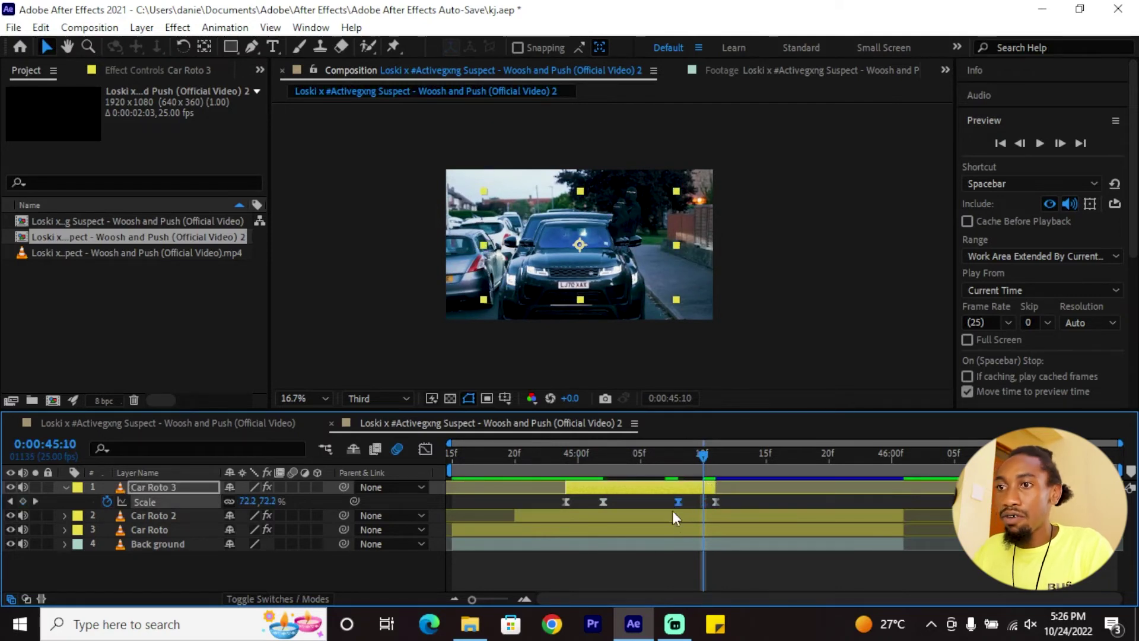
- Duplicate Car Roto 2's Scale keyframes in reverse, 80% at 0:00:45:14 and 100% at 0:00:45:17, and trim the layer's end to 0:00:45:17
{"action": "left_click", "coordinate": [672, 515]}
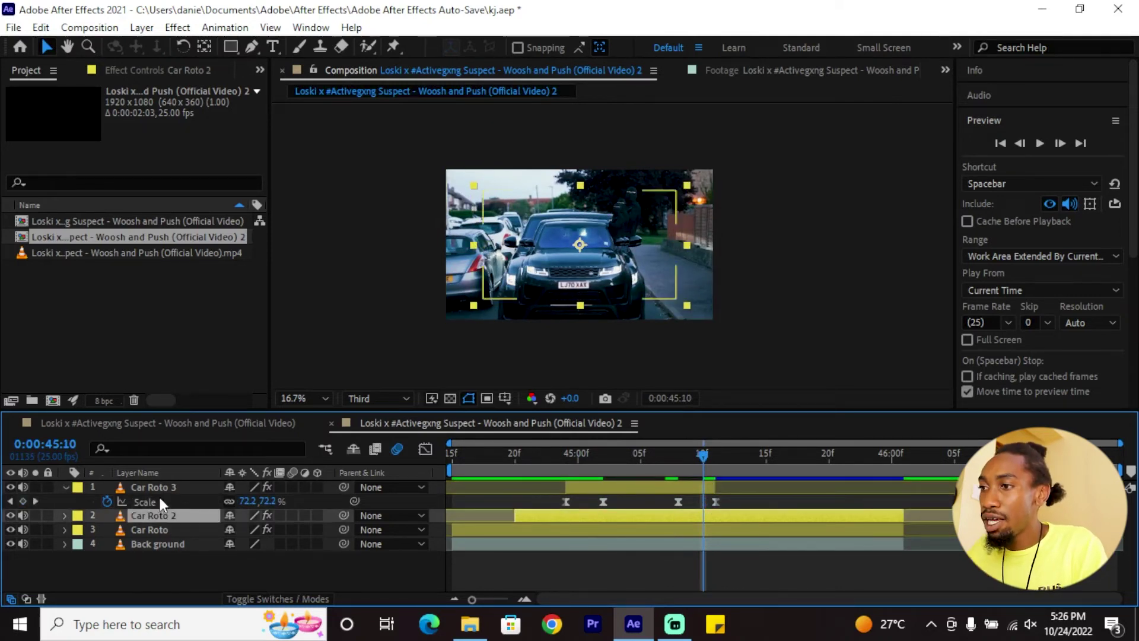
{"action": "key", "text": "s"}
{"action": "left_click_drag", "start_coordinate": [575, 528], "coordinate": [486, 533]}
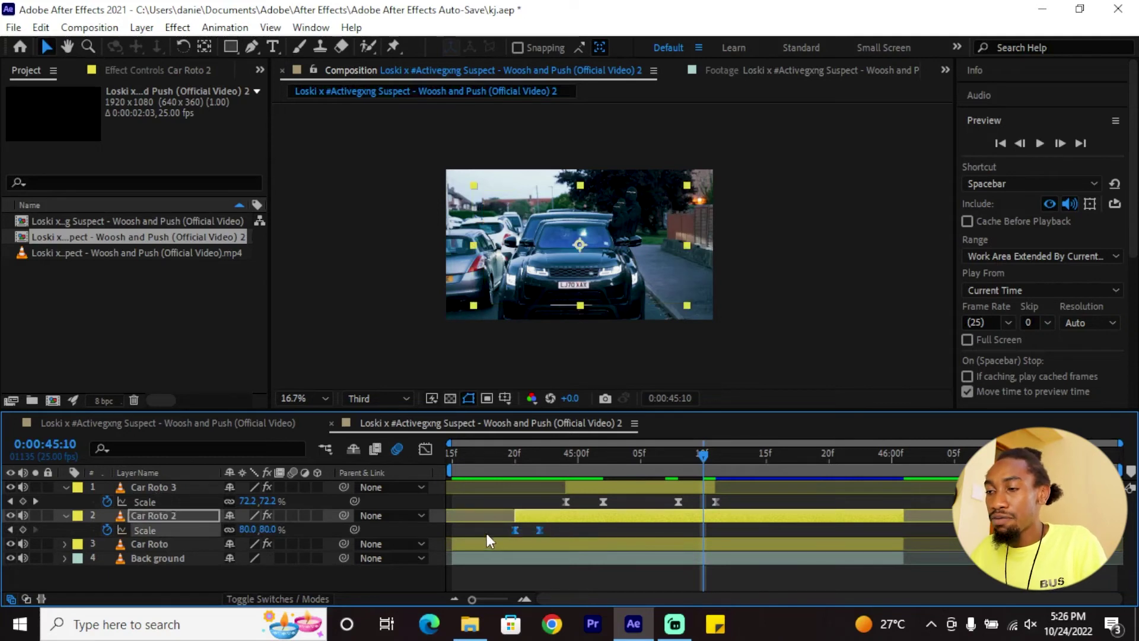
{"action": "key", "text": "ctrl+v"}
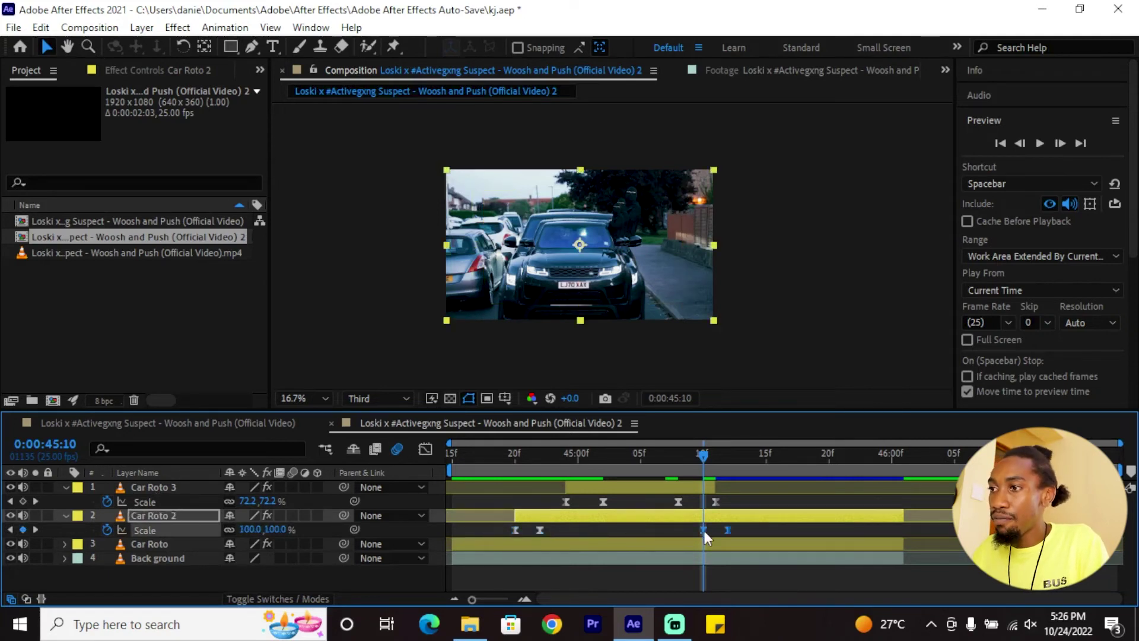
{"action": "left_click", "coordinate": [778, 532]}
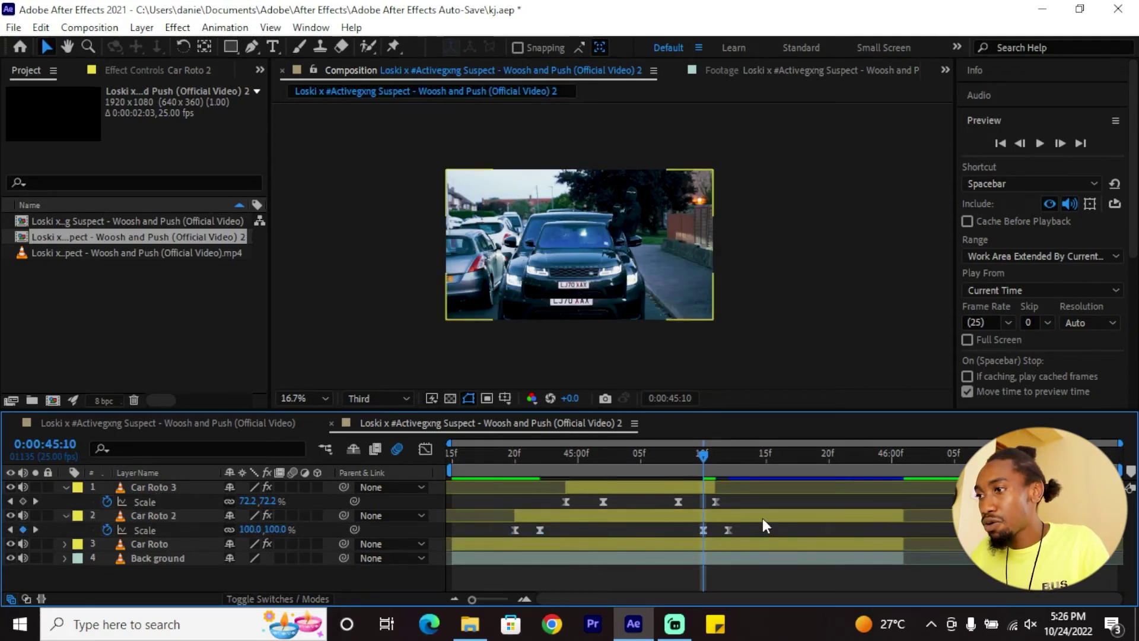
{"action": "left_click_drag", "start_coordinate": [701, 531], "coordinate": [793, 530]}
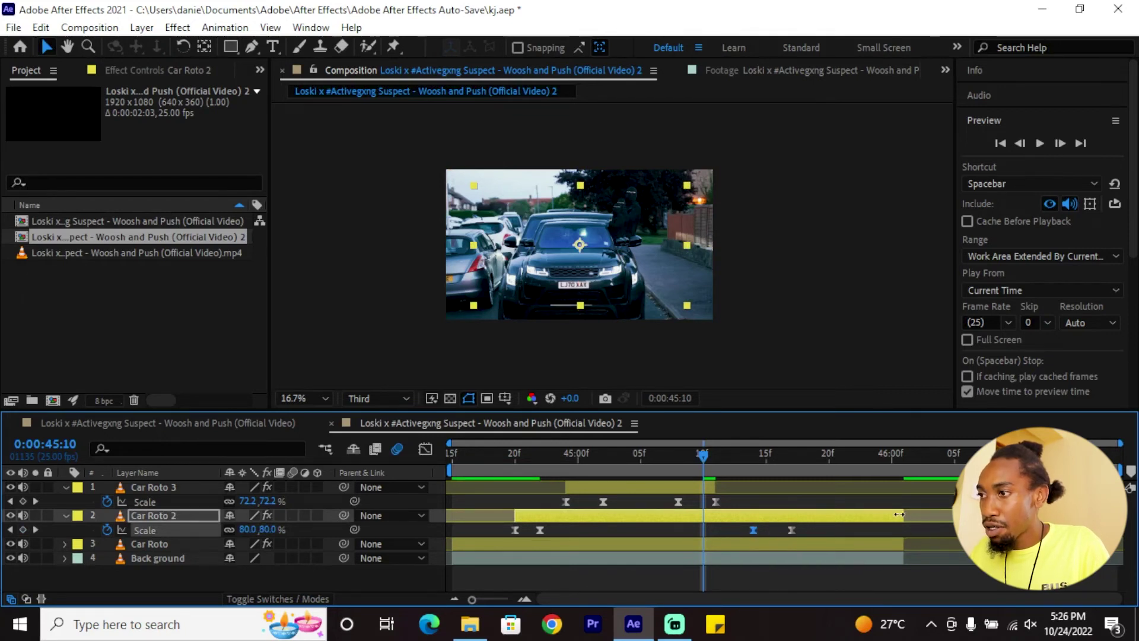
{"action": "left_click_drag", "start_coordinate": [903, 515], "coordinate": [793, 513]}
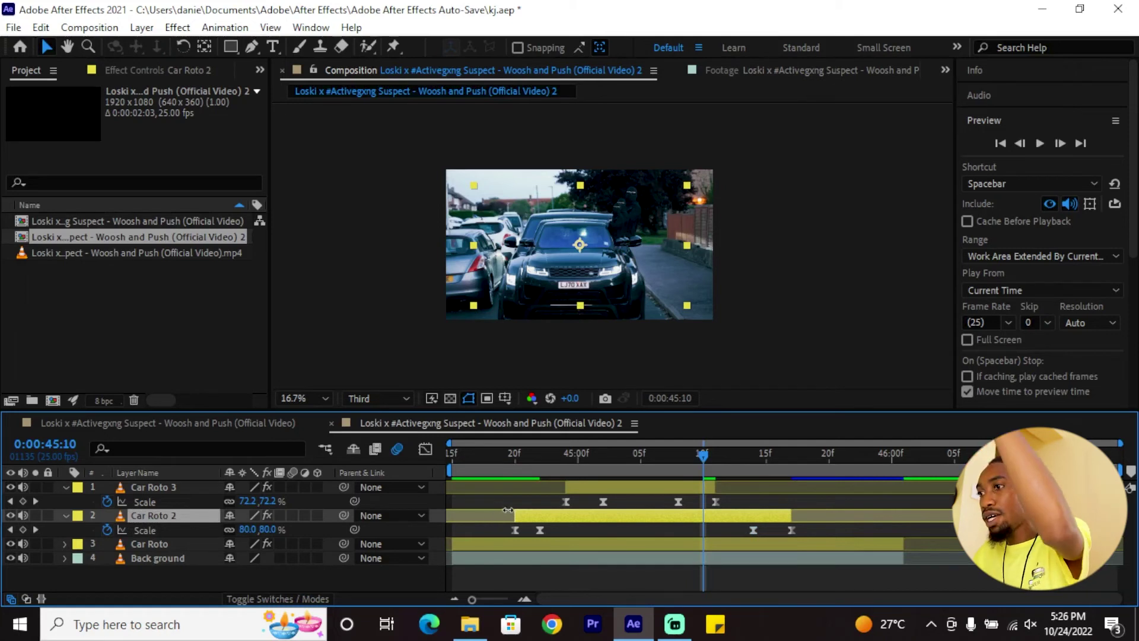
- Preview the cars scaling down and back up from the start of the composition
{"action": "key", "text": "space"}
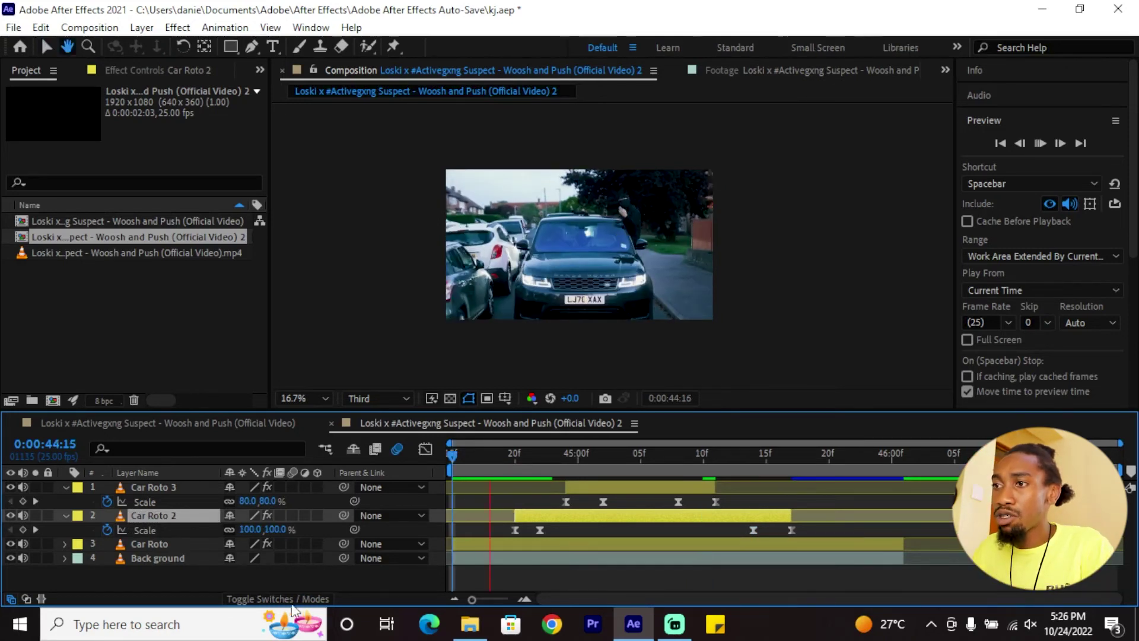
{"action": "key", "text": "space"}
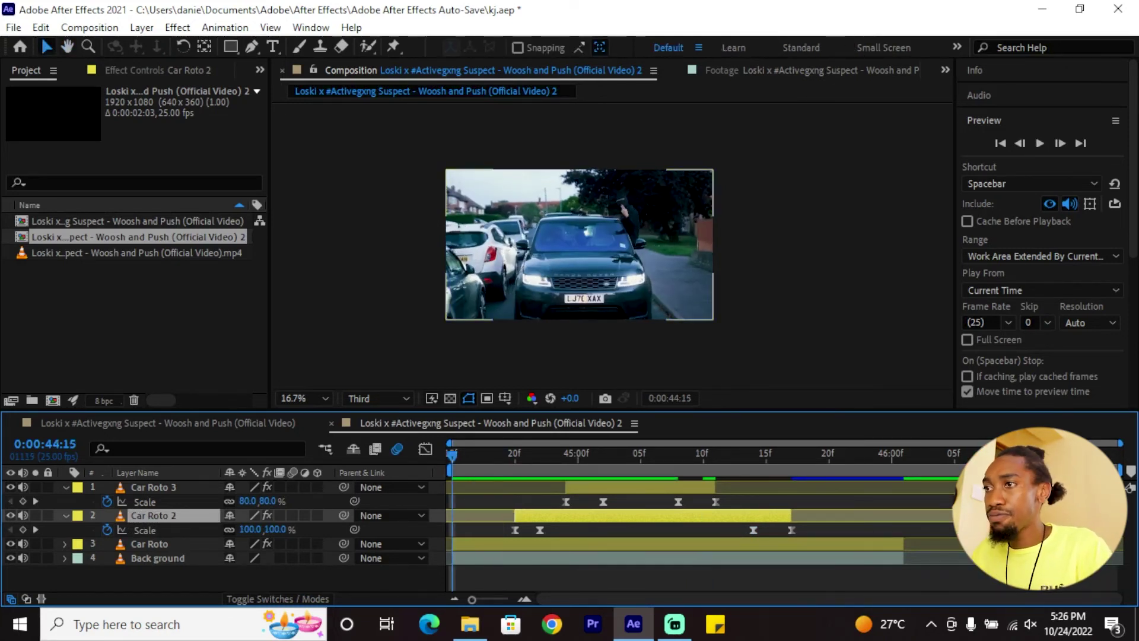
{"action": "key", "text": "space"}
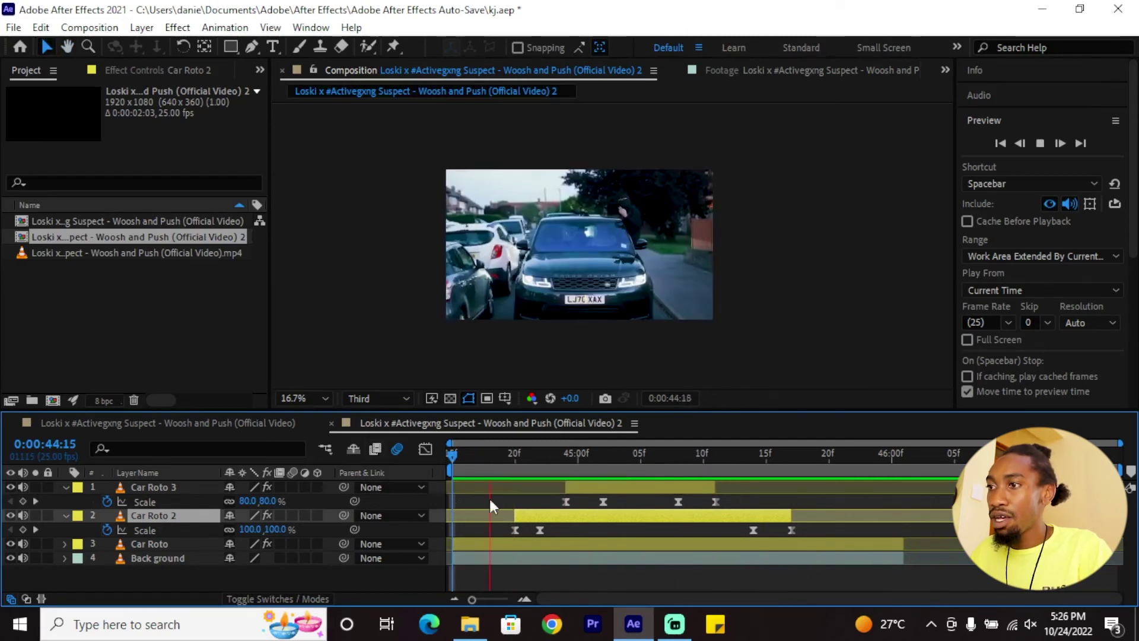
- Enable motion blur on Car Roto 3 and Car Roto 2, preview the result, and return to the composition's start
{"action": "left_click", "coordinate": [628, 454]}
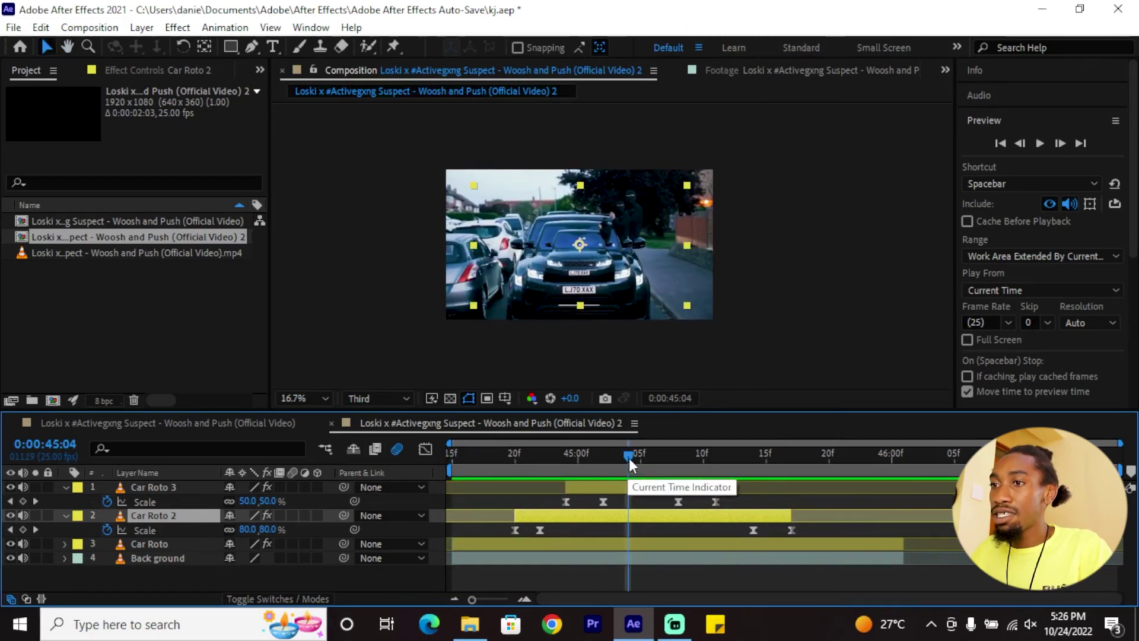
{"action": "left_click", "coordinate": [294, 487]}
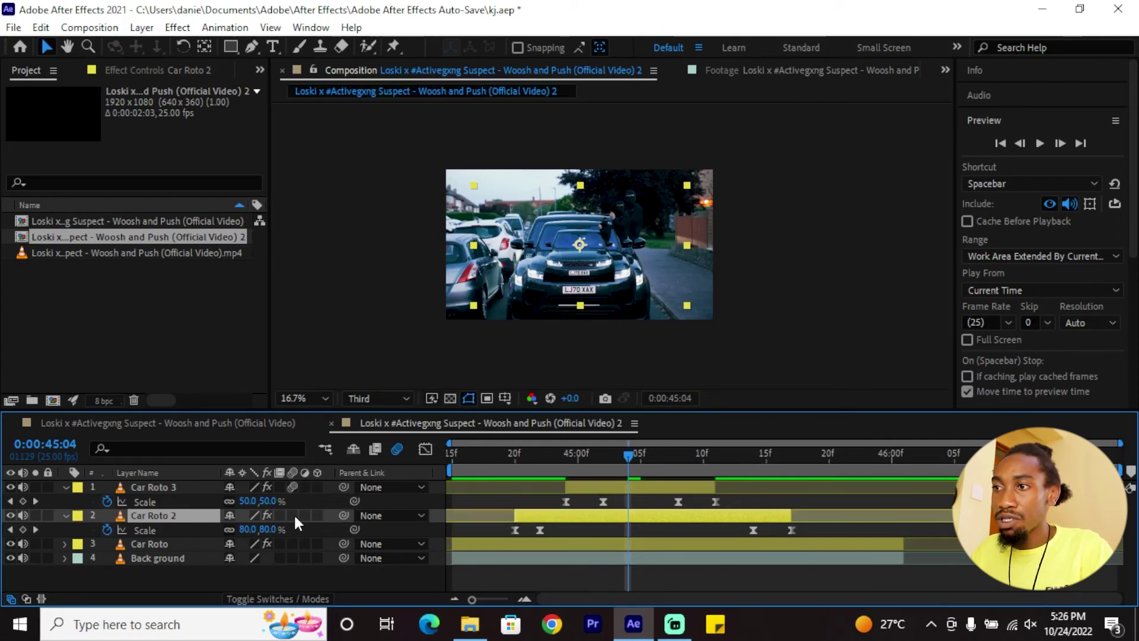
{"action": "left_click", "coordinate": [293, 514]}
{"action": "key", "text": "space"}
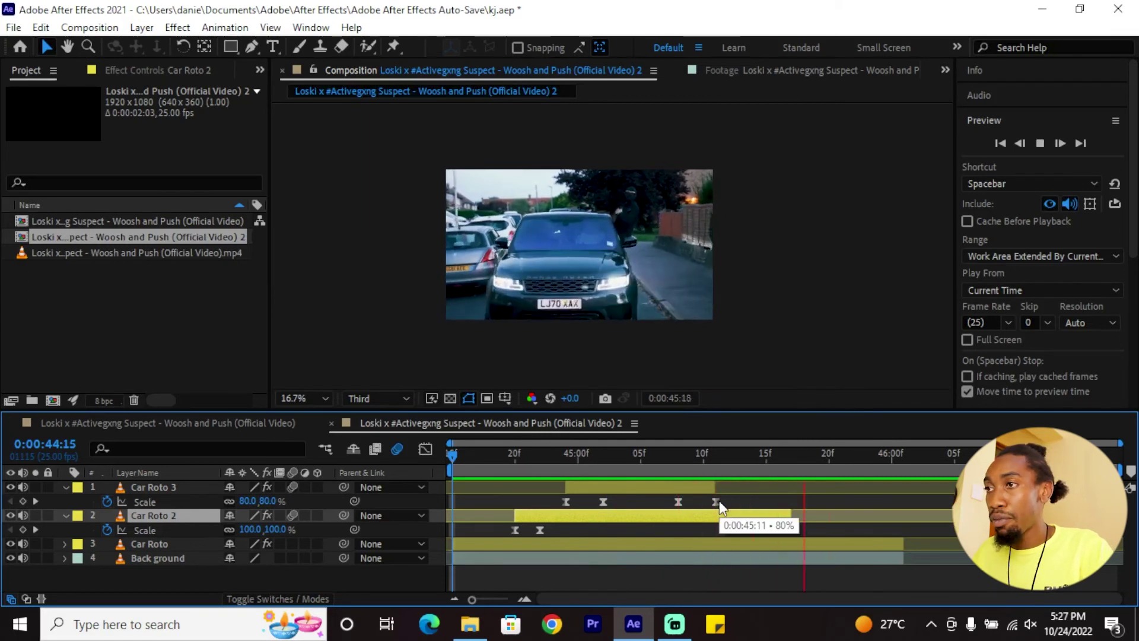
{"action": "key", "text": "space"}
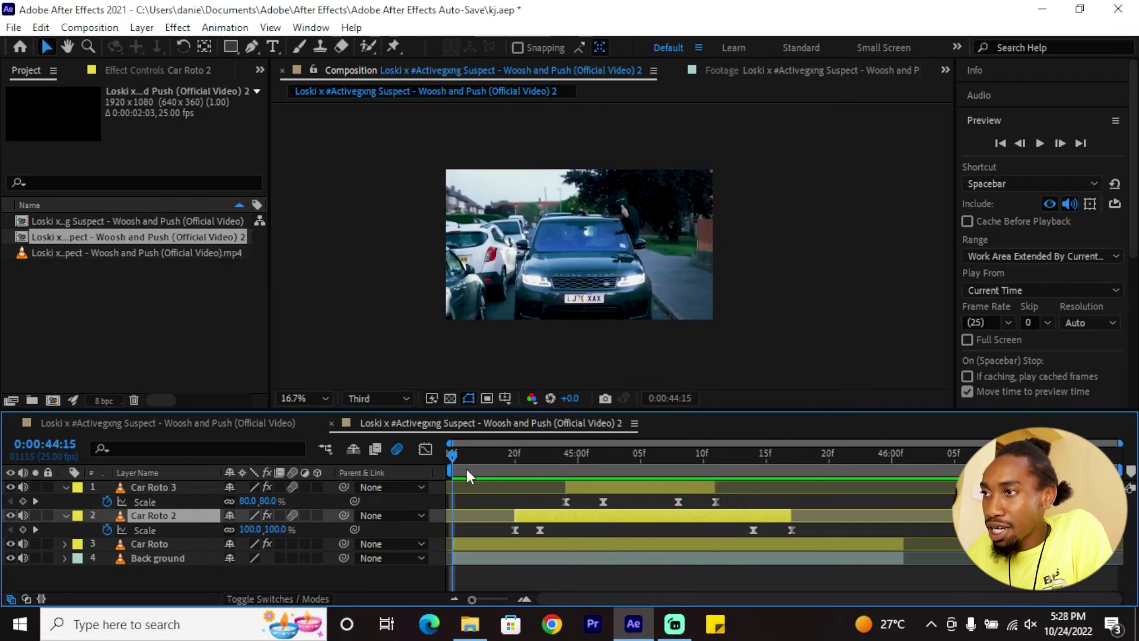
{"action": "left_click_drag", "start_coordinate": [466, 474], "coordinate": [432, 474]}
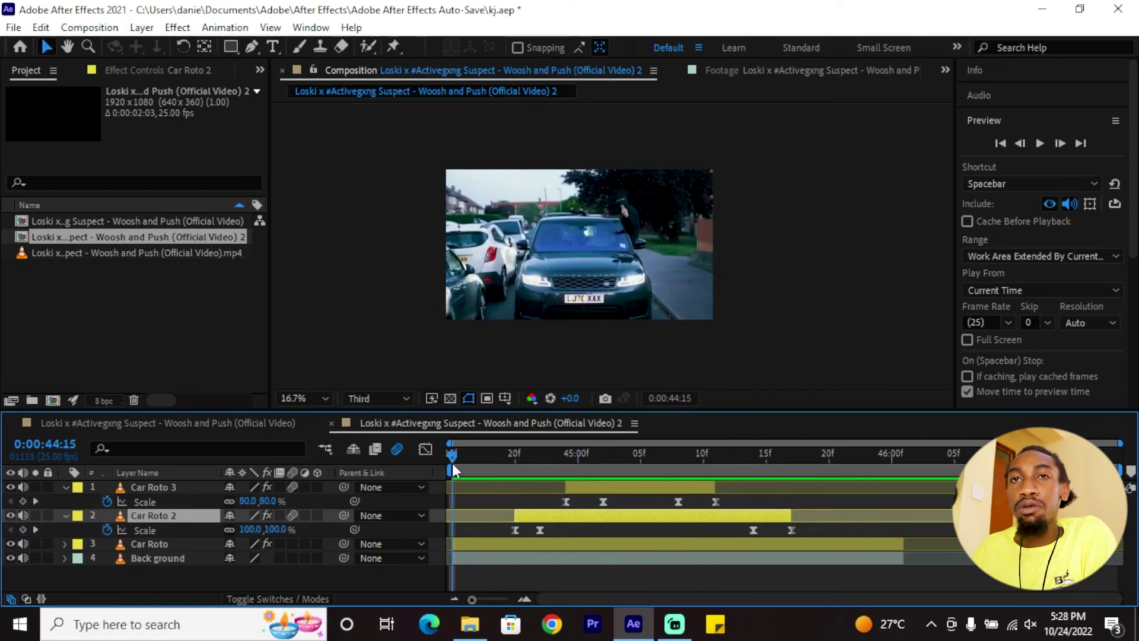